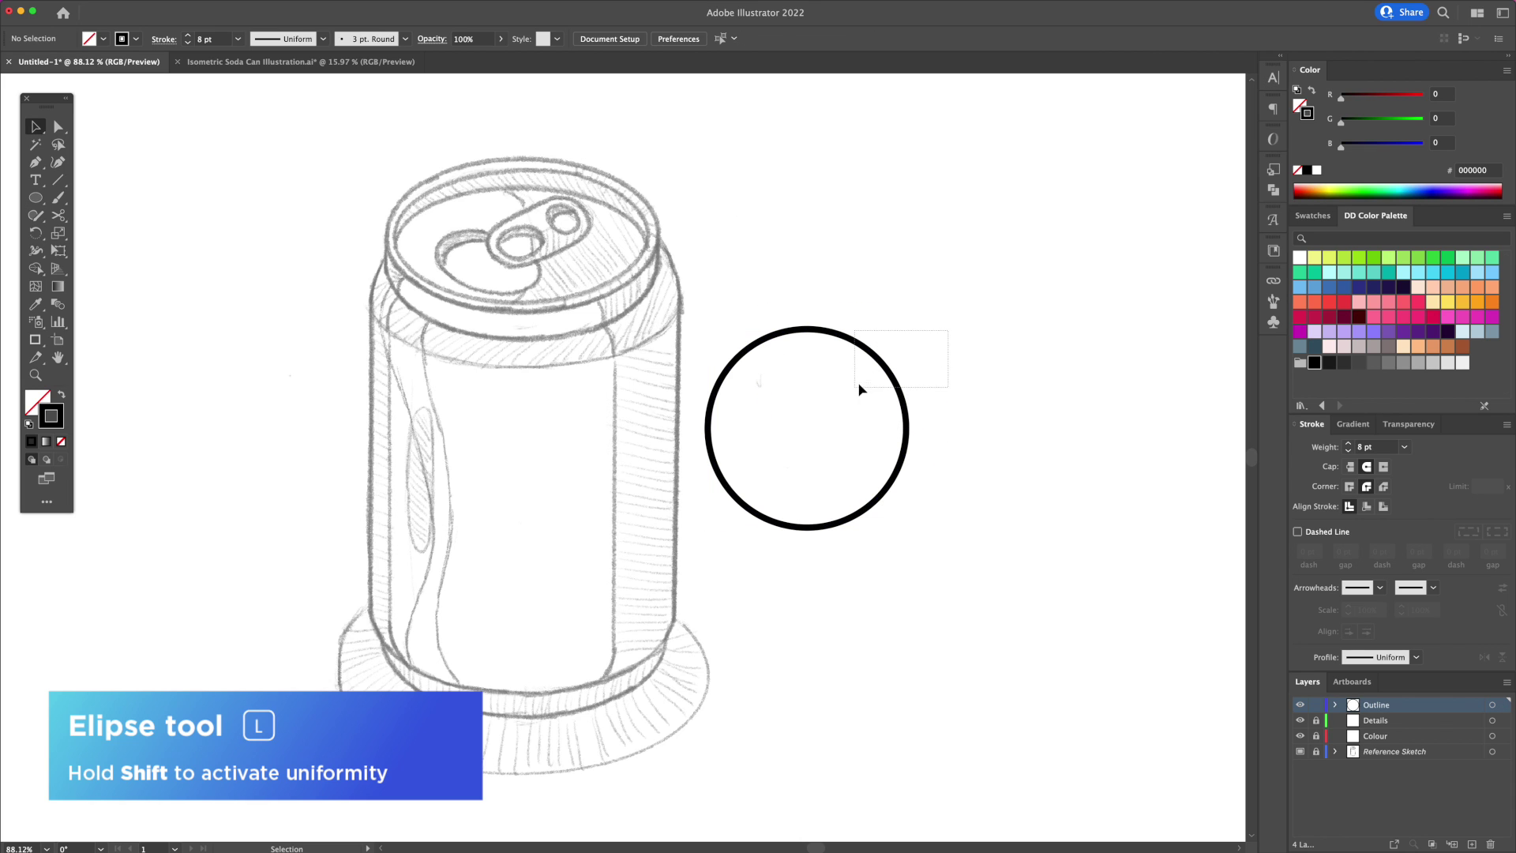
Scale the drawn circle non-uniformly to 82% horizontal and 70.5% vertical
{"action": "left_click_drag", "start_coordinate": [861, 388], "coordinate": [933, 399]}
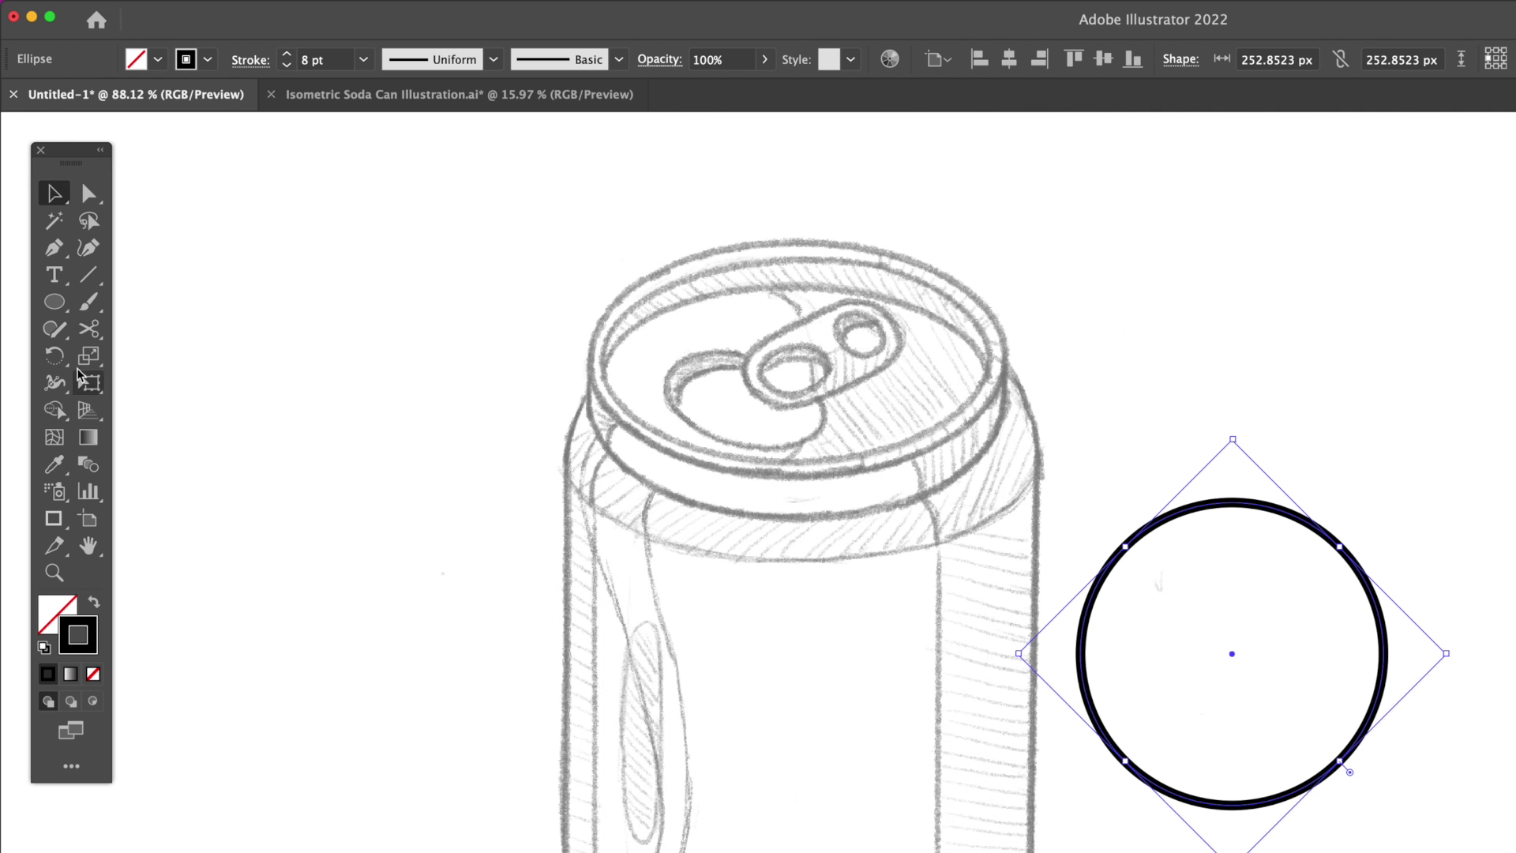
{"action": "left_click_drag", "start_coordinate": [57, 234], "coordinate": [104, 240]}
{"action": "left_click_drag", "start_coordinate": [158, 370], "coordinate": [158, 369]}
{"action": "key", "text": "Return"}
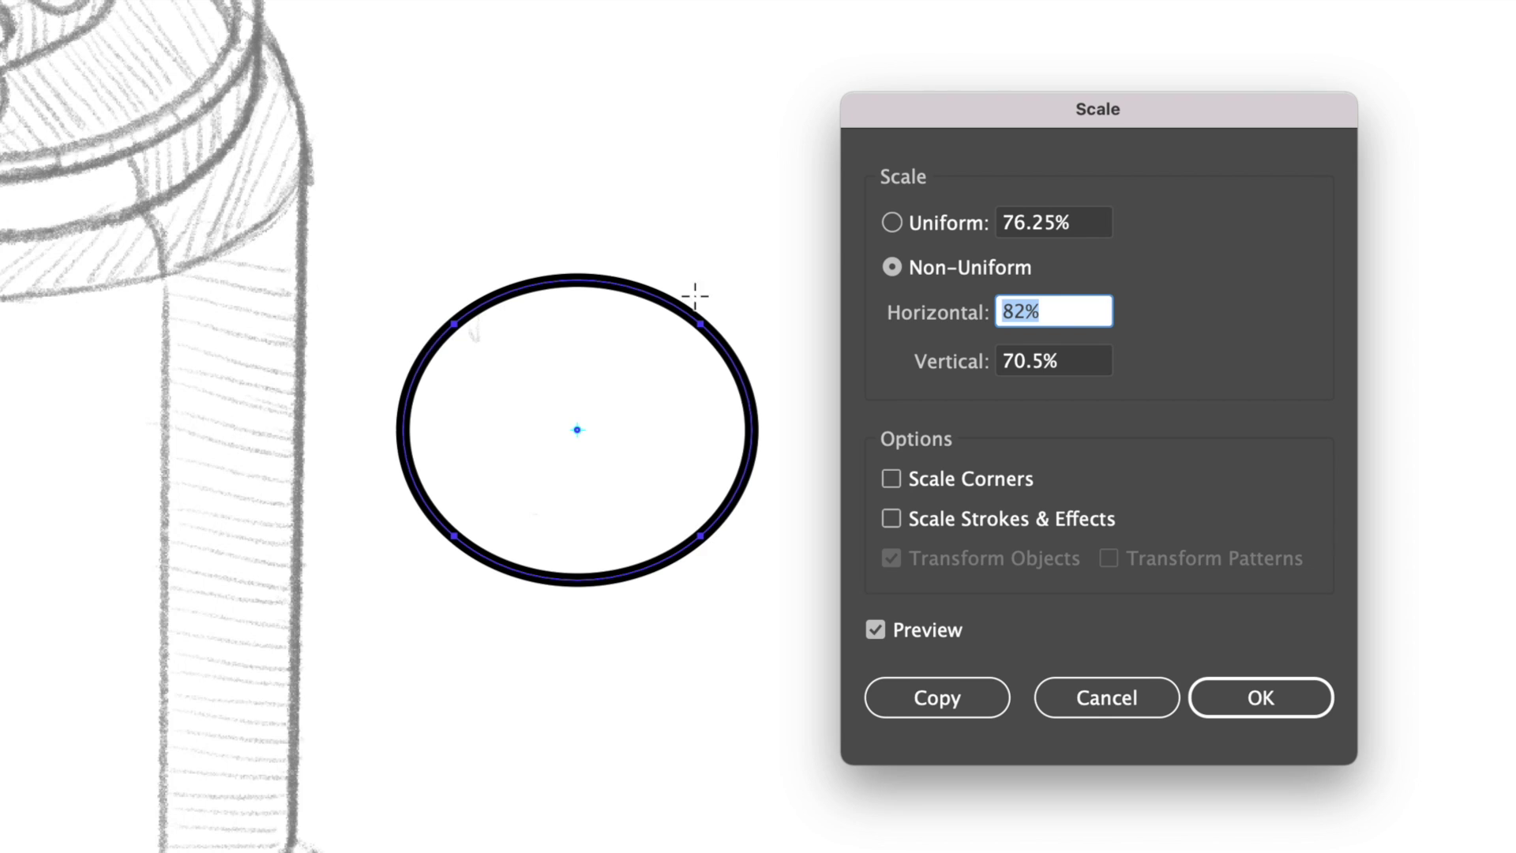
{"action": "left_click", "coordinate": [916, 225]}
{"action": "type", "text": "1"}
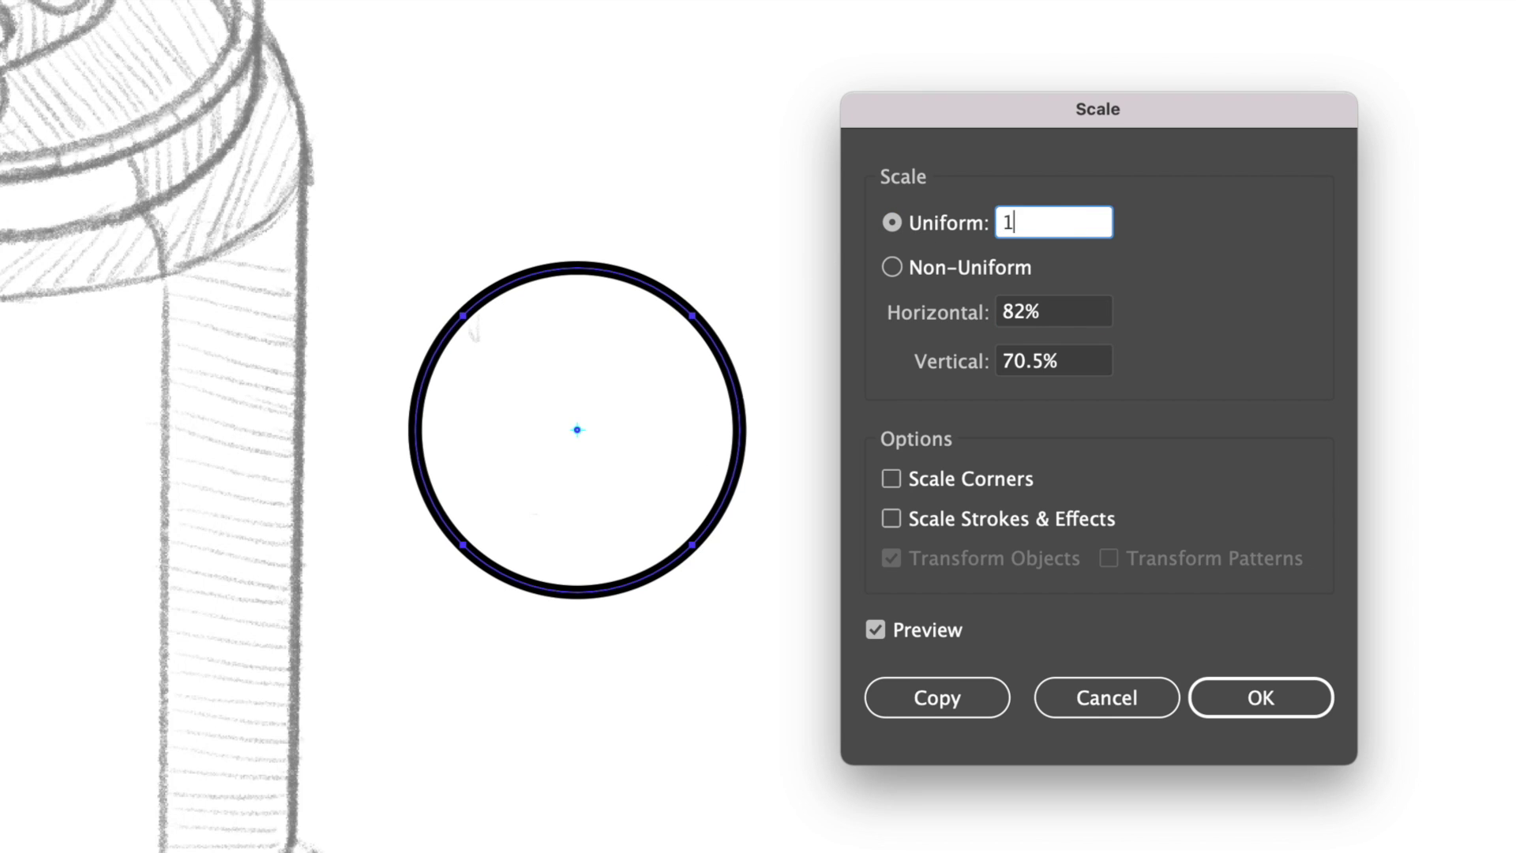
{"action": "type", "text": "00"}
{"action": "left_click", "coordinate": [941, 267]}
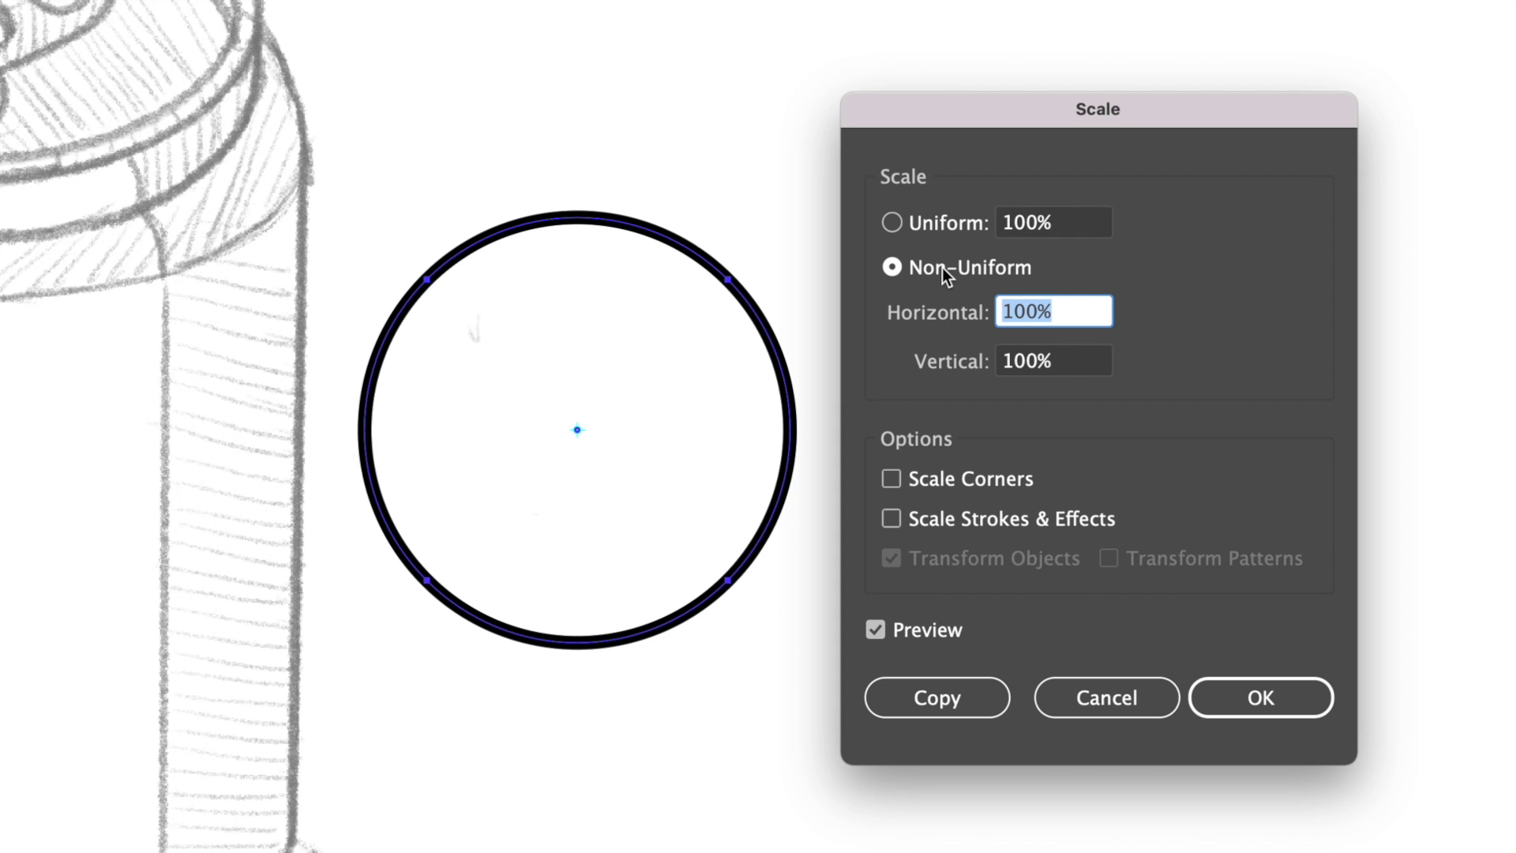
{"action": "type", "text": "82"}
{"action": "key", "text": "Tab"}
{"action": "type", "text": "70."}
{"action": "type", "text": "5"}
{"action": "key", "text": "Return"}
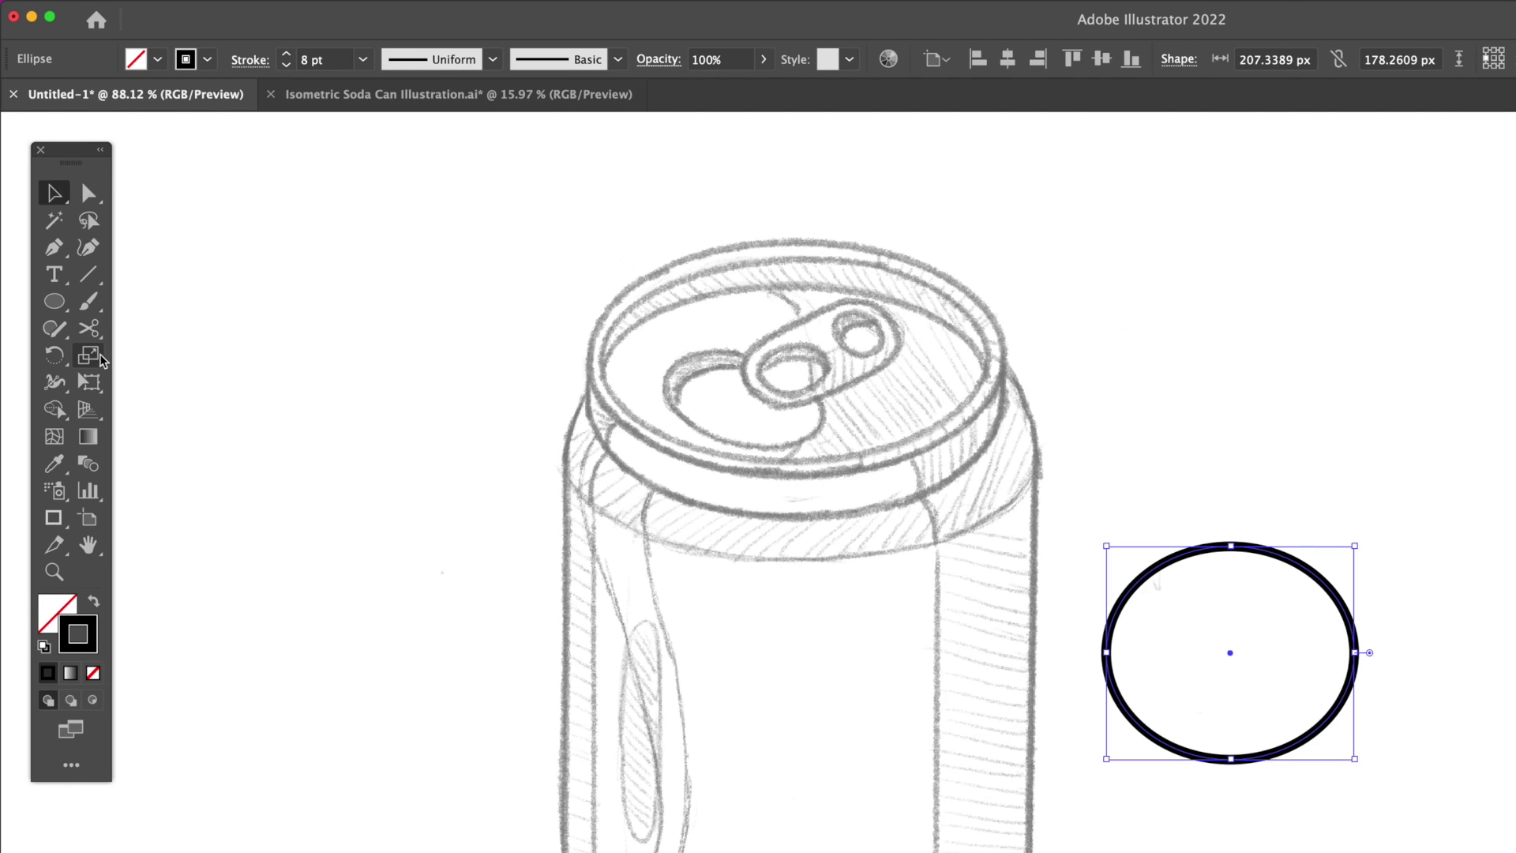
Shear the ellipse by 30° along the horizontal axis
{"action": "left_click_drag", "start_coordinate": [58, 233], "coordinate": [127, 251]}
{"action": "left_click_drag", "start_coordinate": [192, 385], "coordinate": [191, 385]}
{"action": "key", "text": "Return"}
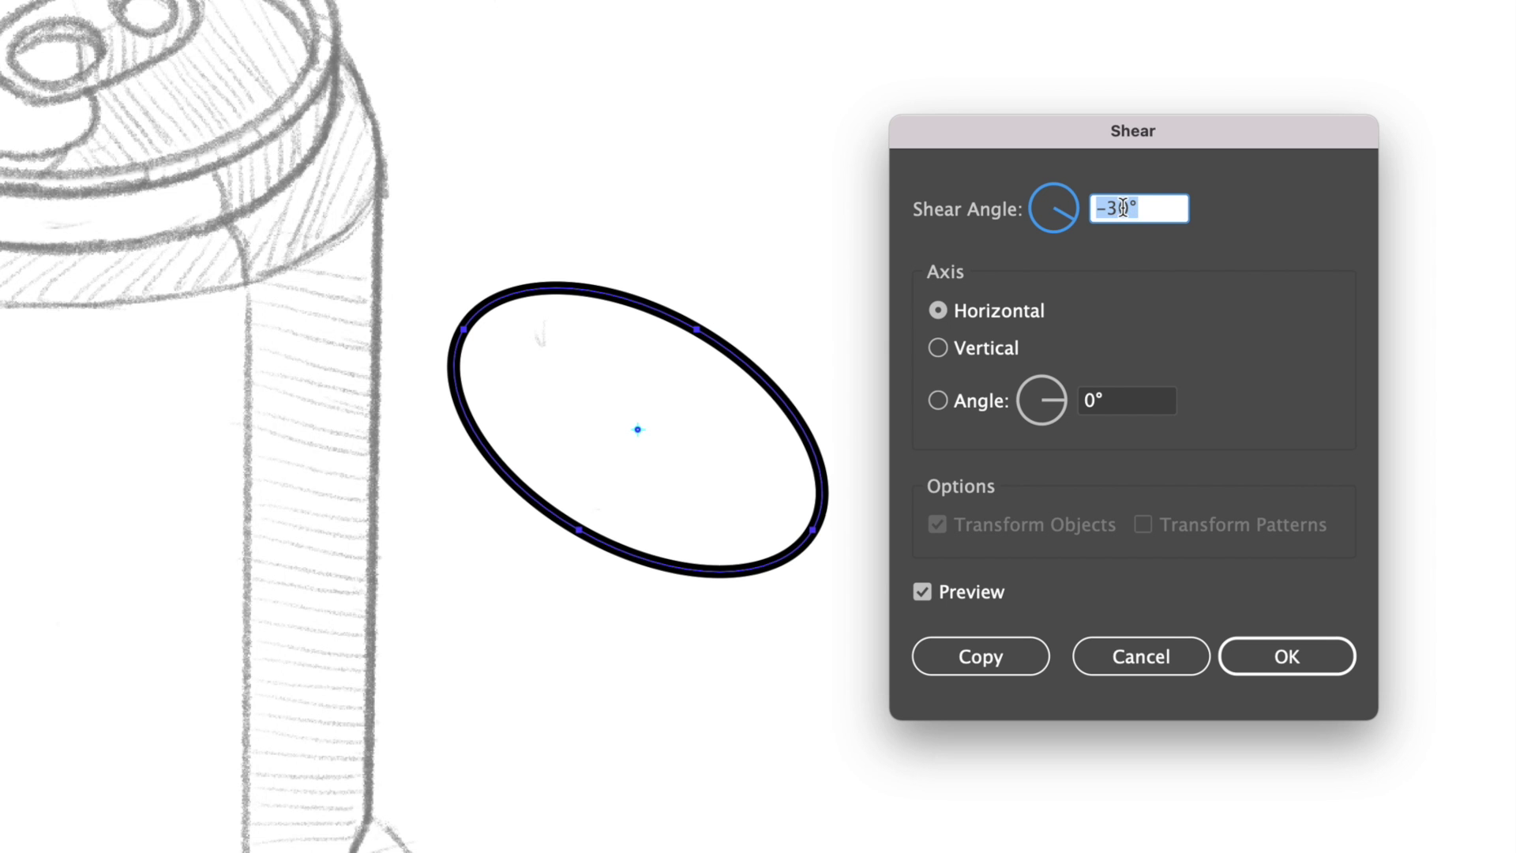
{"action": "type", "text": "30"}
{"action": "left_click", "coordinate": [1243, 651]}
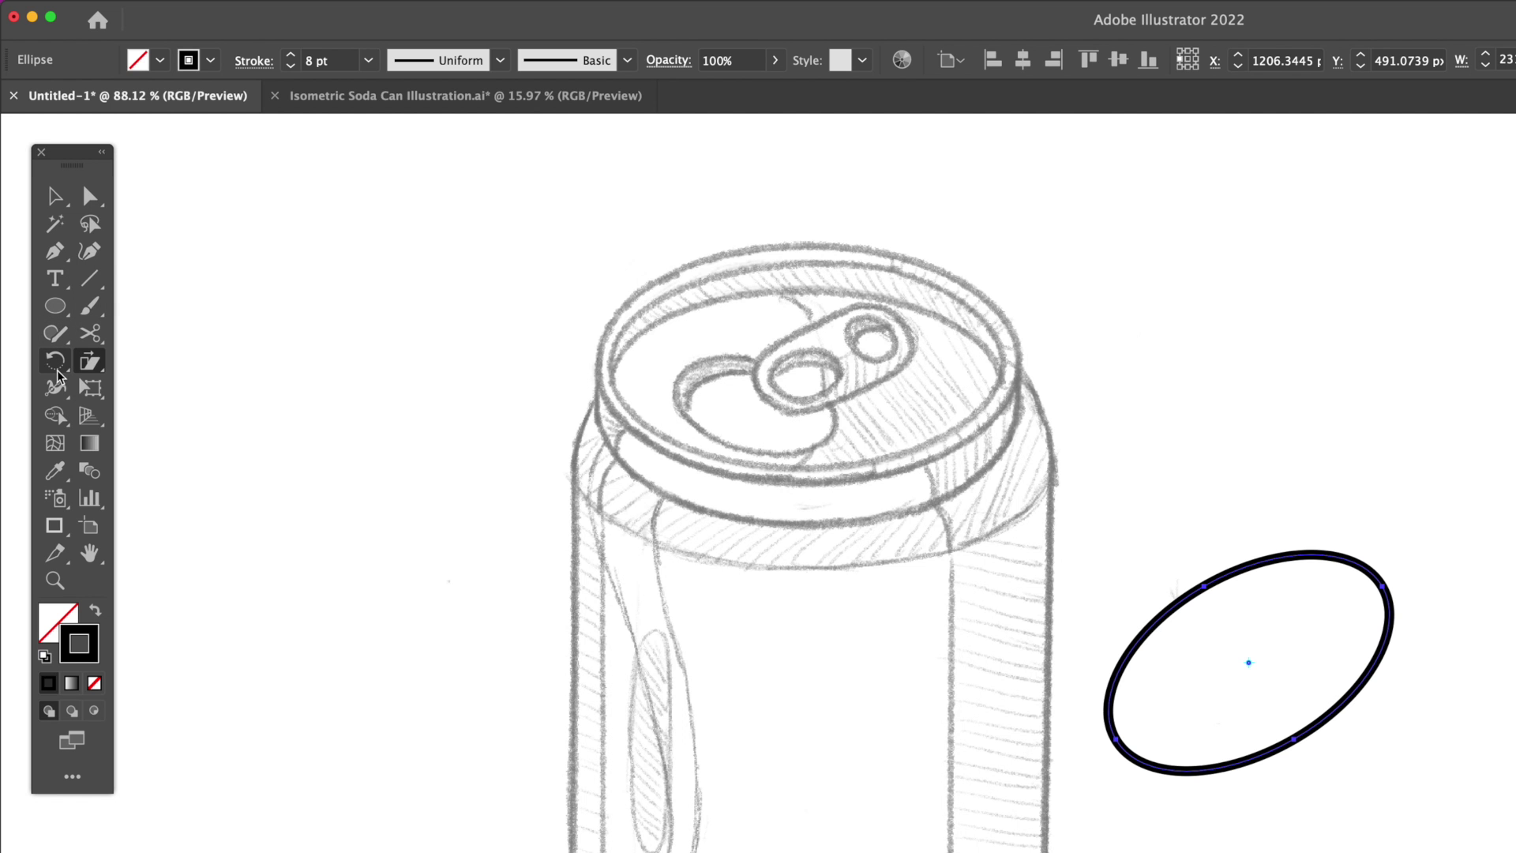
Rotate the sheared ellipse by -30° so it matches the isometric top of the can
{"action": "left_click", "coordinate": [35, 233]}
{"action": "key", "text": "Return"}
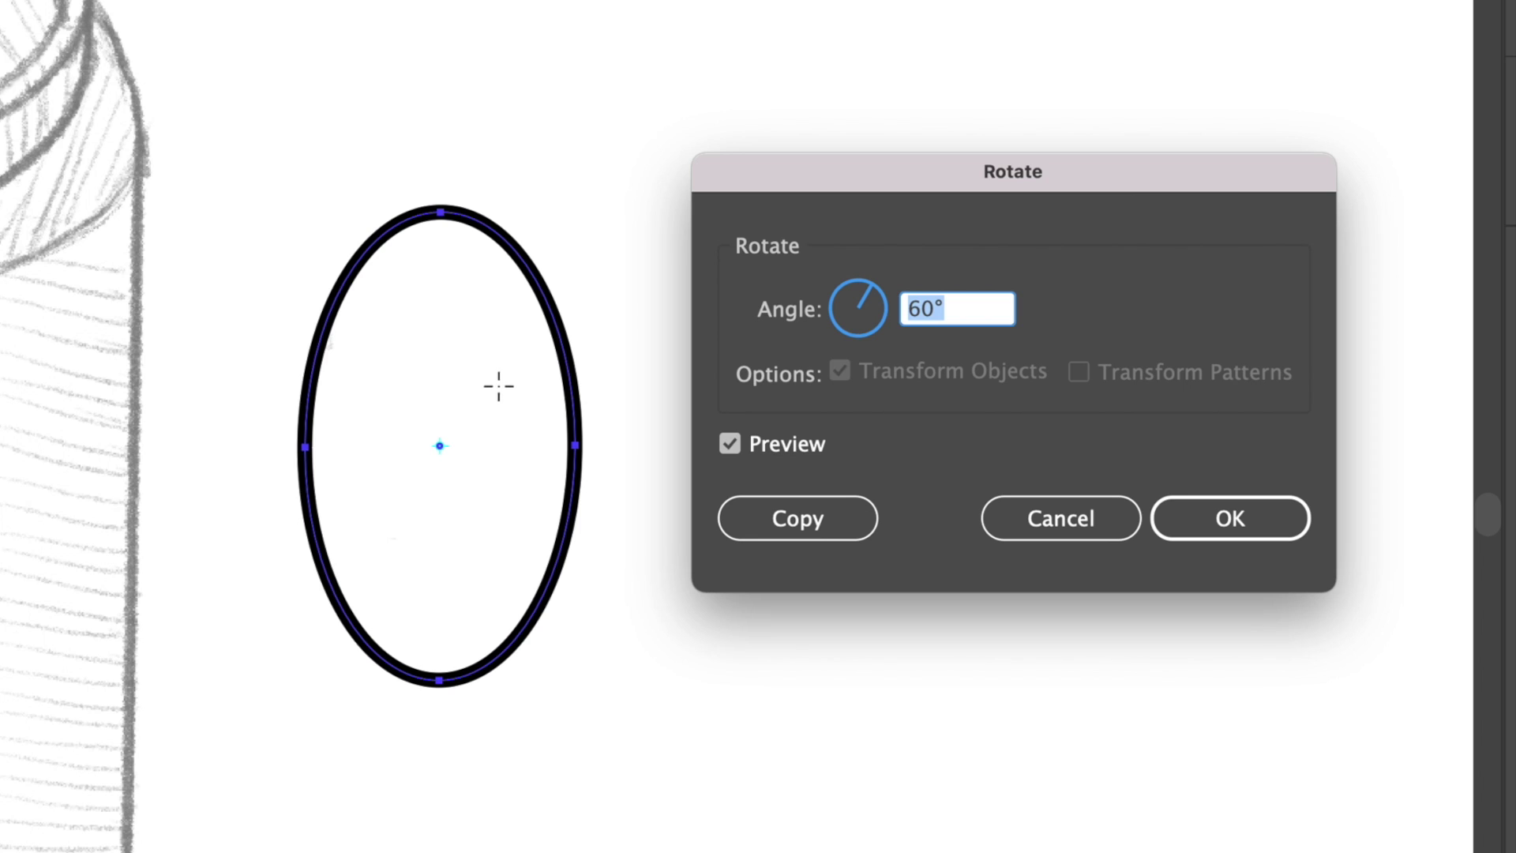
{"action": "type", "text": "-30"}
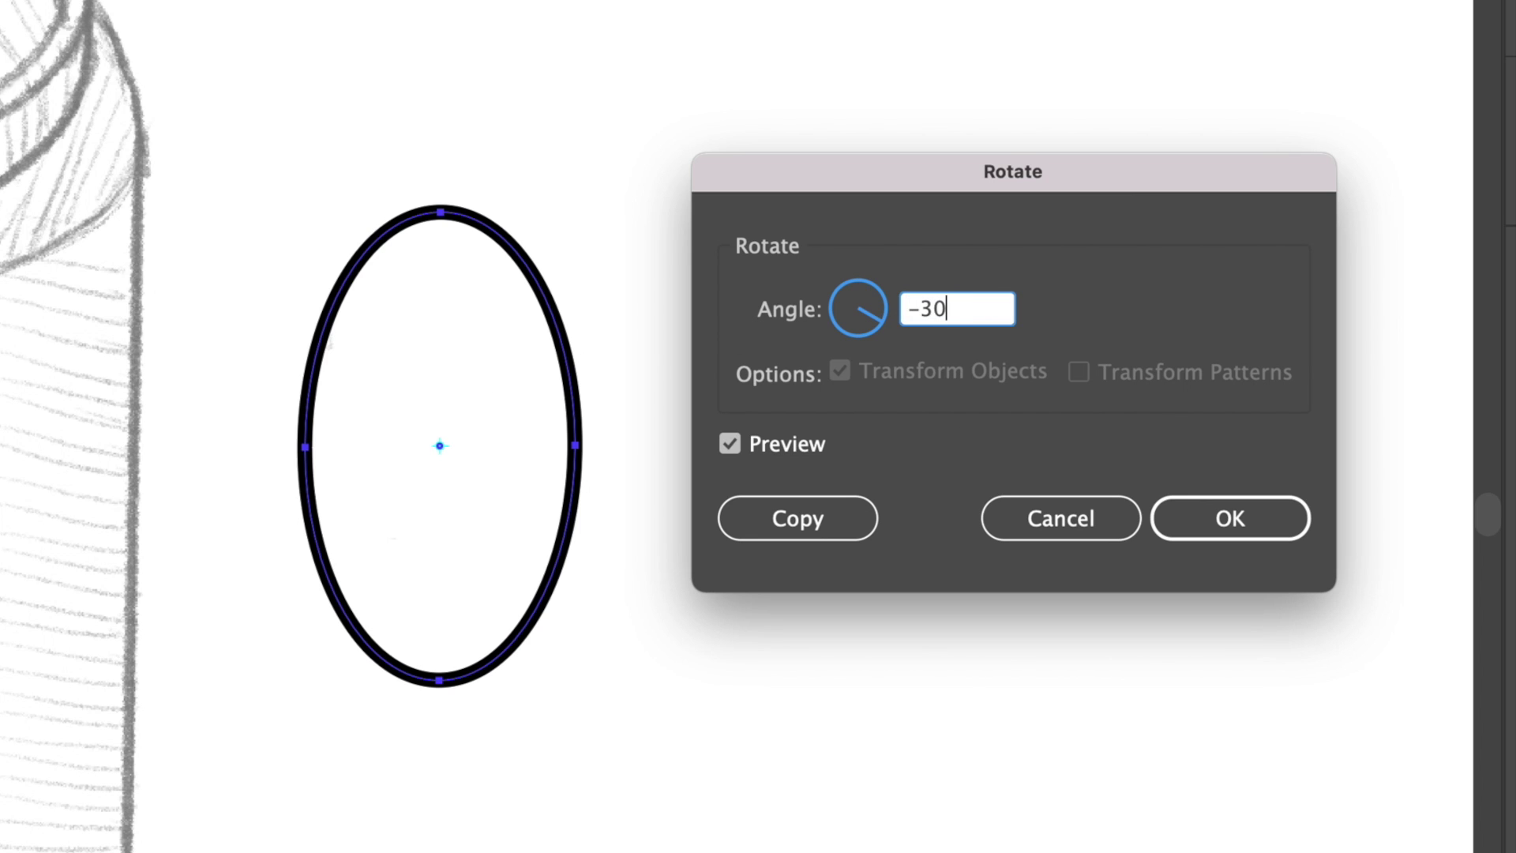
{"action": "left_click", "coordinate": [1213, 504]}
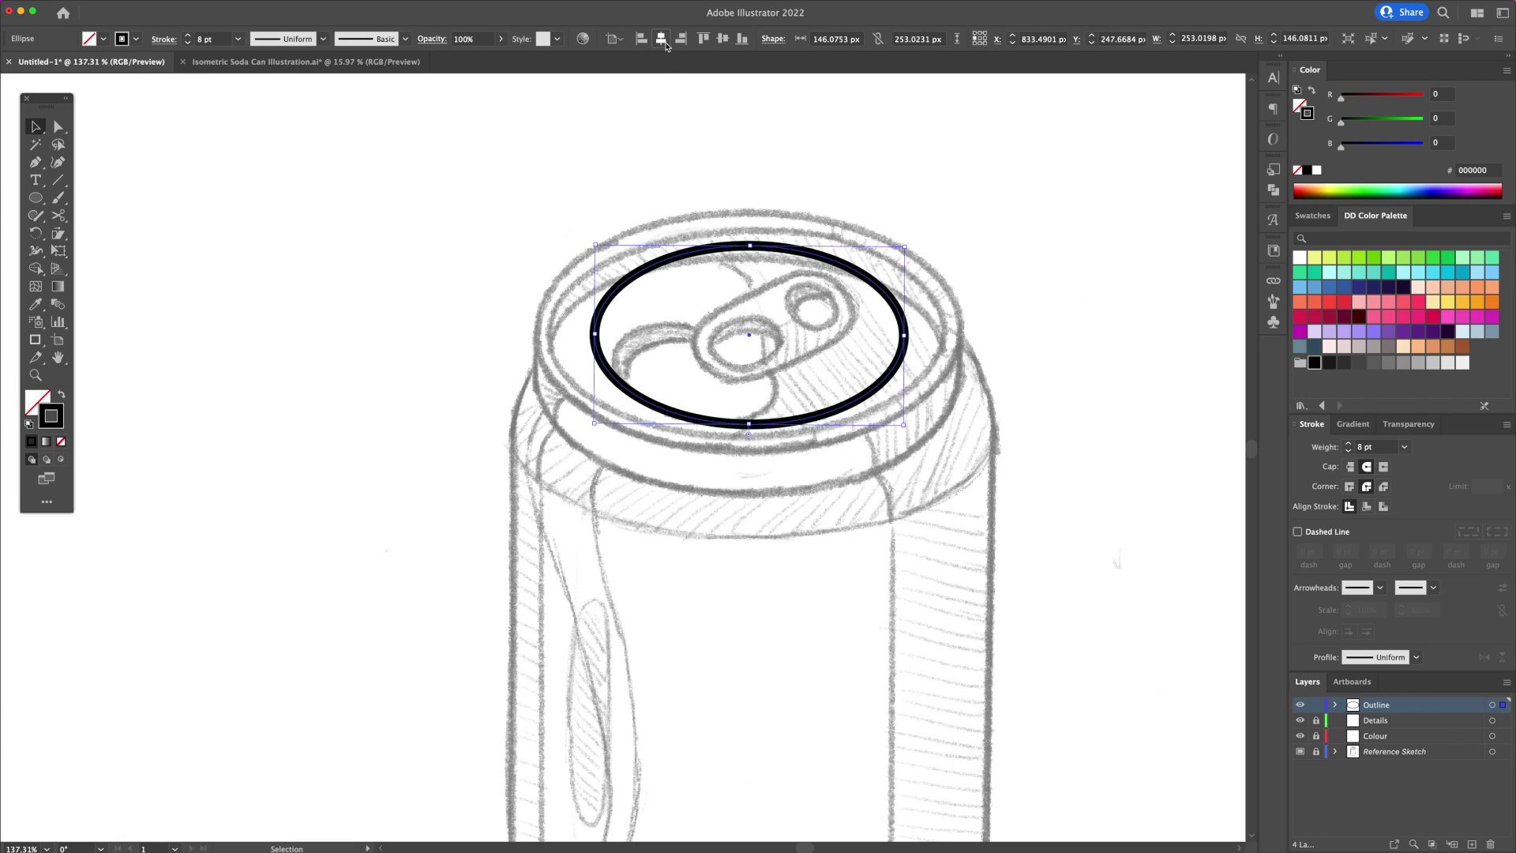
Enlarge the ellipse to fit the sketched outer rim of the can and offset its path by -15 px
{"action": "left_click_drag", "start_coordinate": [905, 248], "coordinate": [961, 205]}
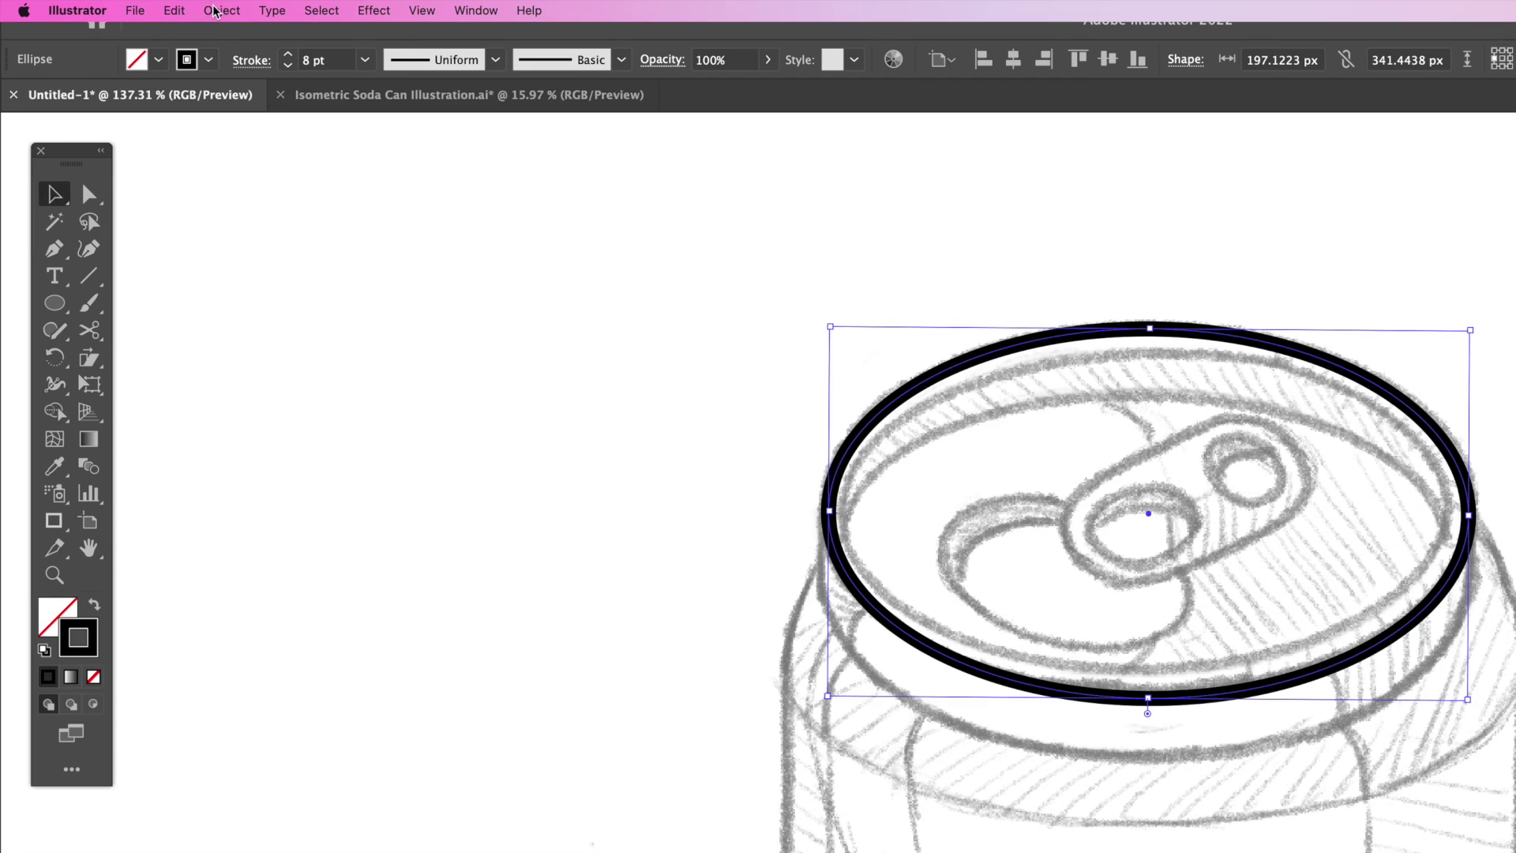
{"action": "left_click", "coordinate": [146, 6]}
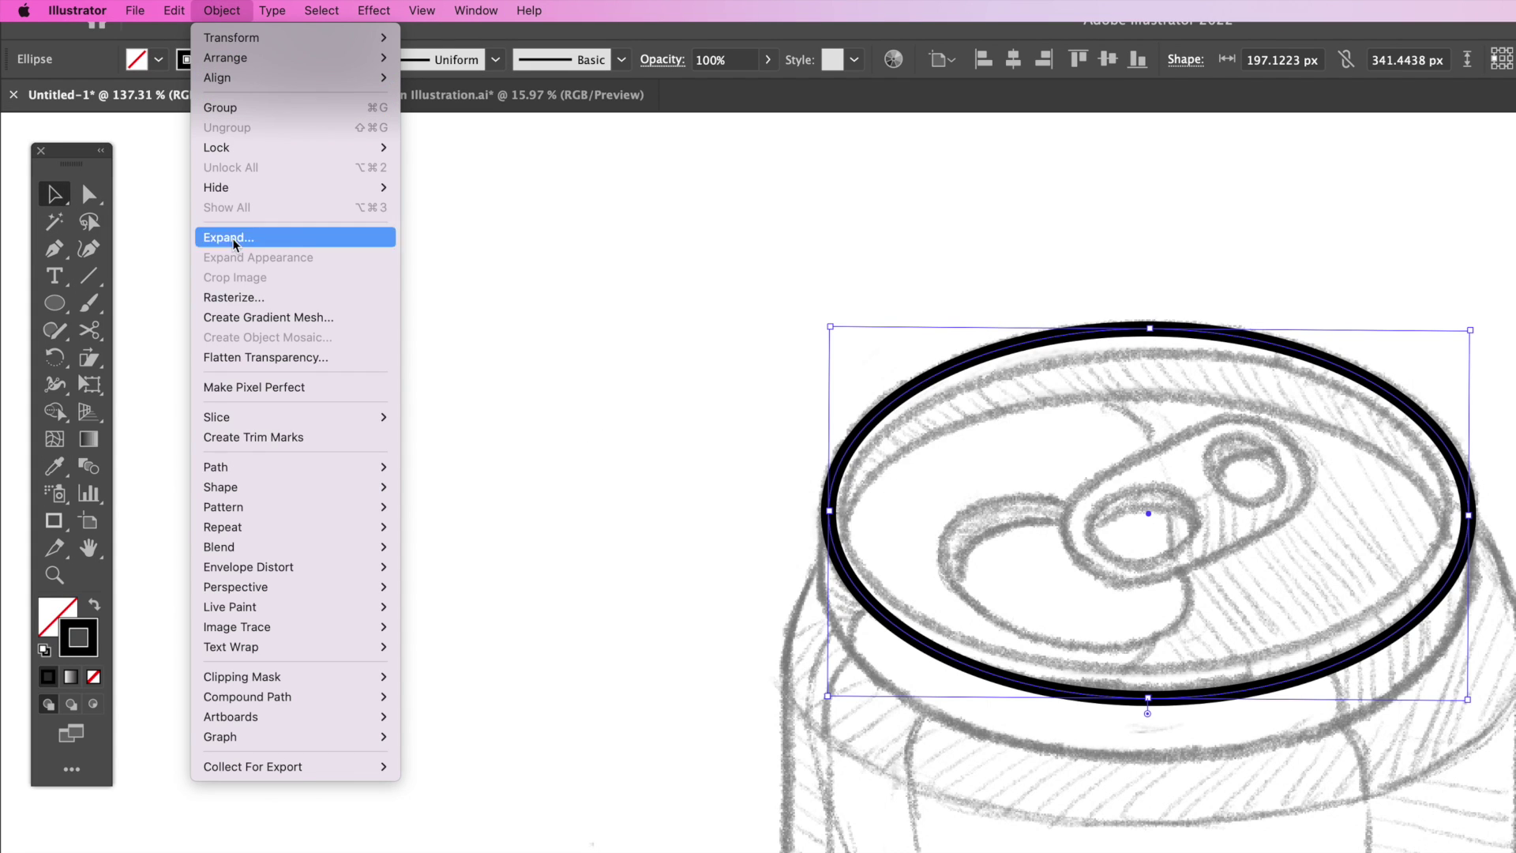
{"action": "mouse_move", "coordinate": [243, 466]}
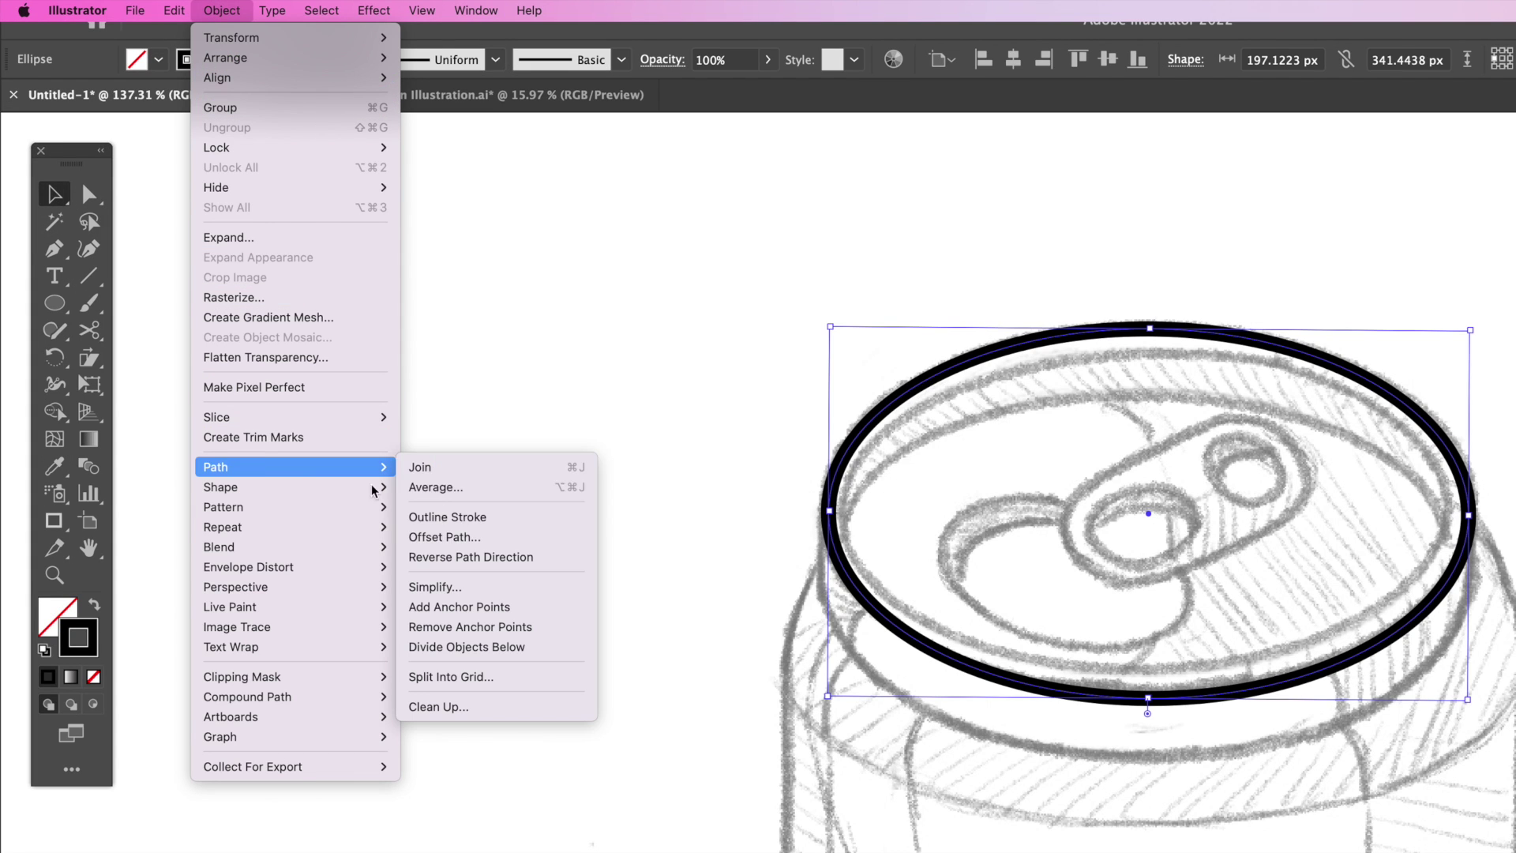
{"action": "left_click", "coordinate": [483, 536]}
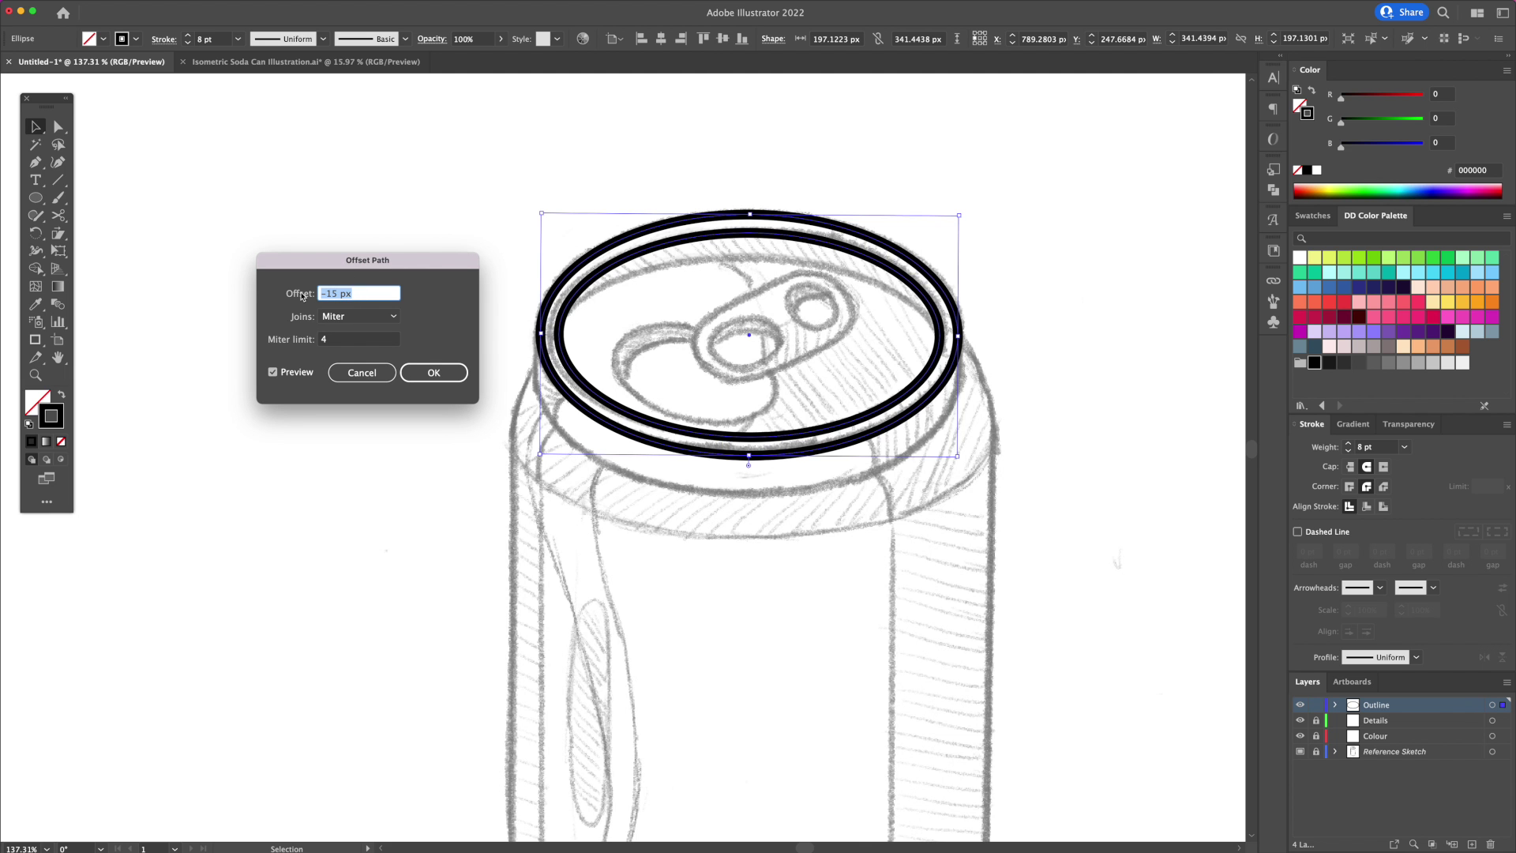
{"action": "left_click", "coordinate": [347, 339]}
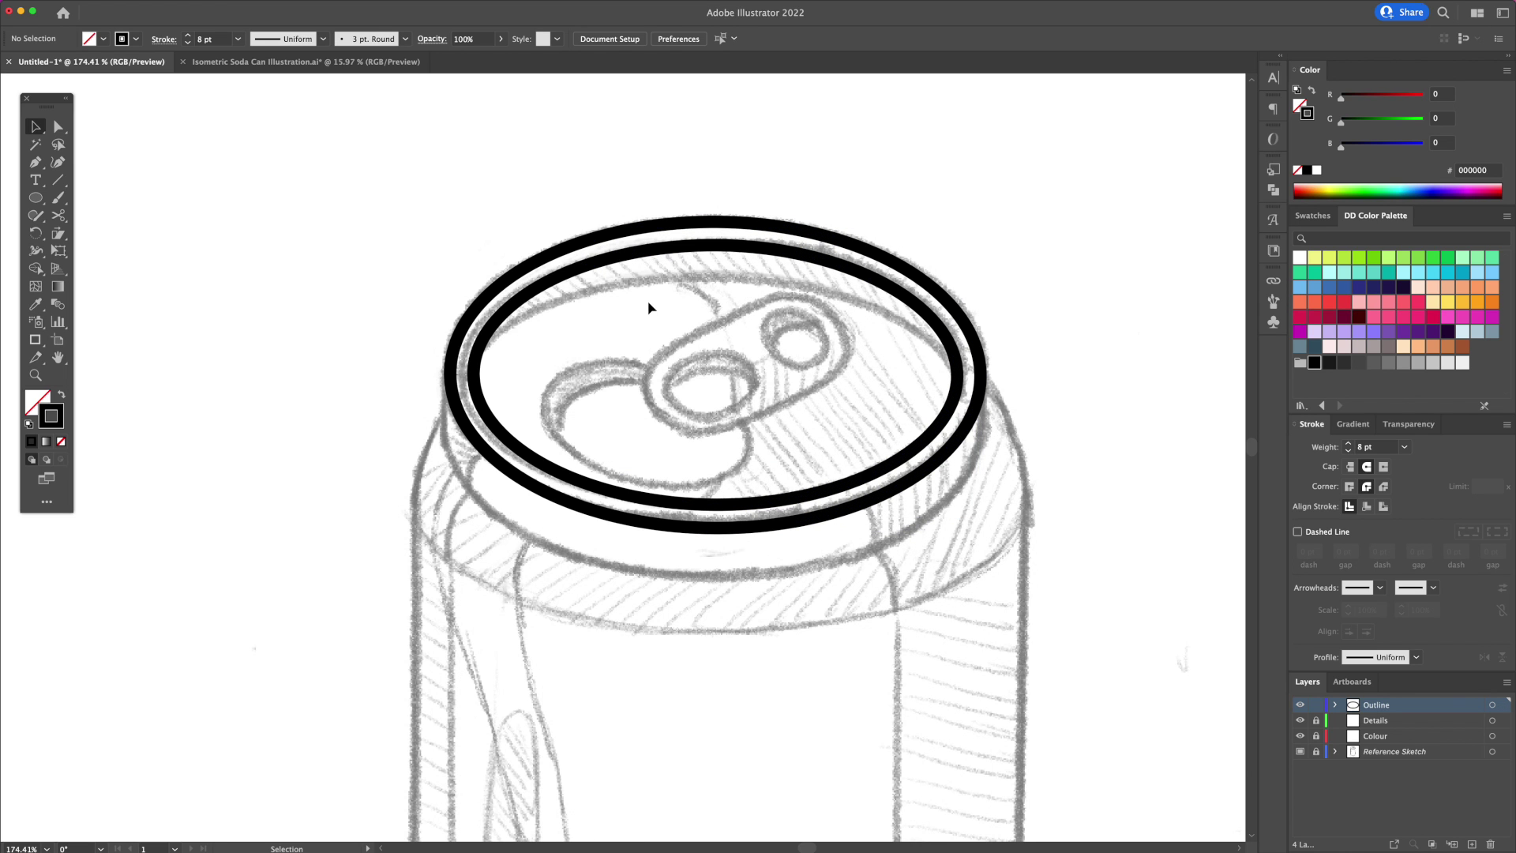
Duplicate the inner rim ellipse slightly downward and trim the copy's overhanging lower part with the Shape Builder
{"action": "left_click", "coordinate": [682, 250]}
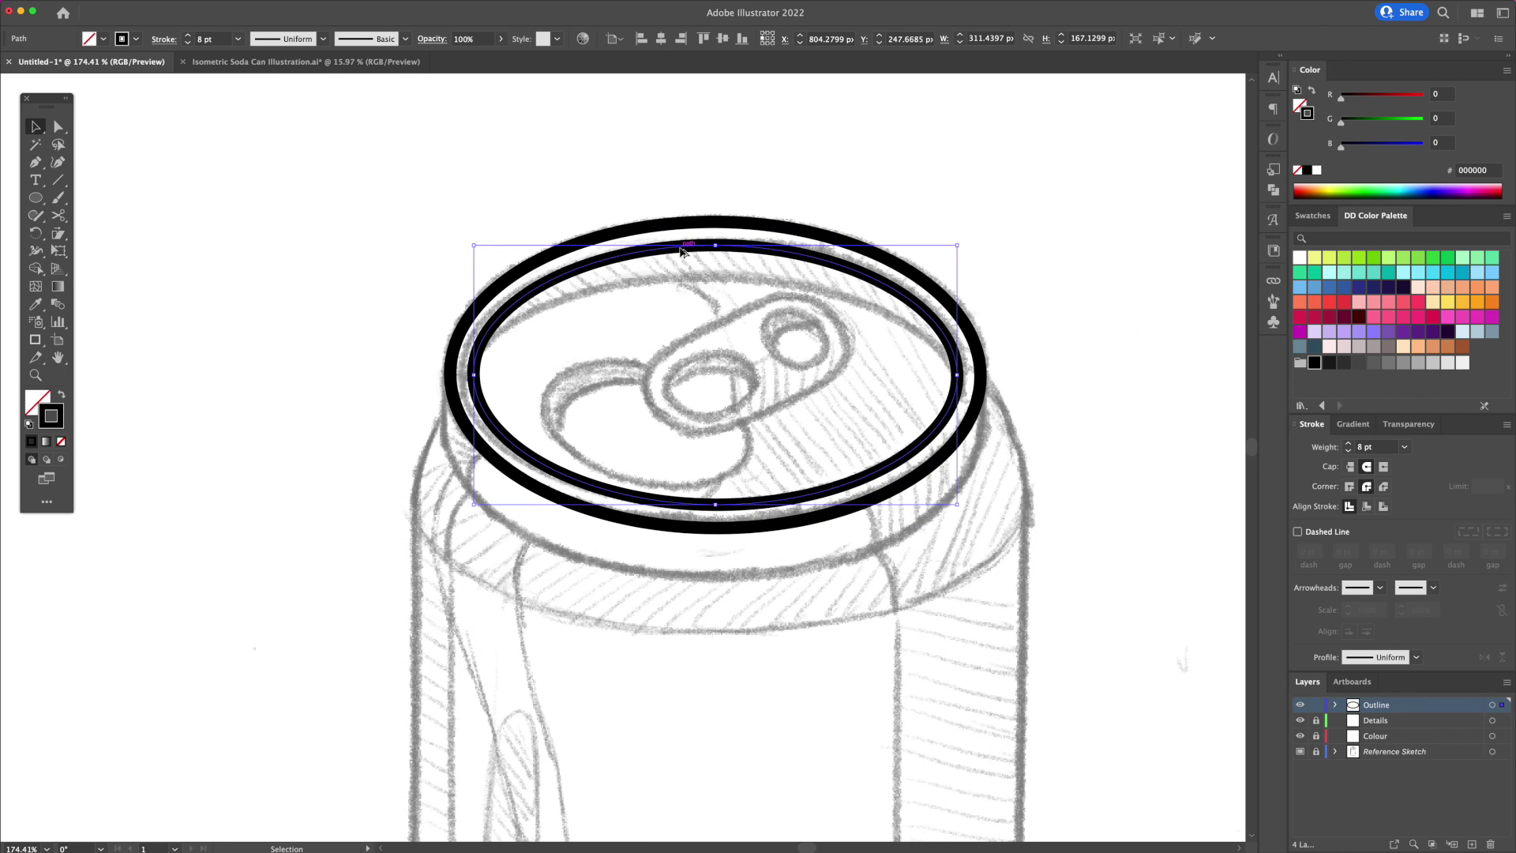
{"action": "left_click_drag", "start_coordinate": [680, 248], "coordinate": [687, 286]}
{"action": "left_click", "coordinate": [694, 247], "text": "shift"}
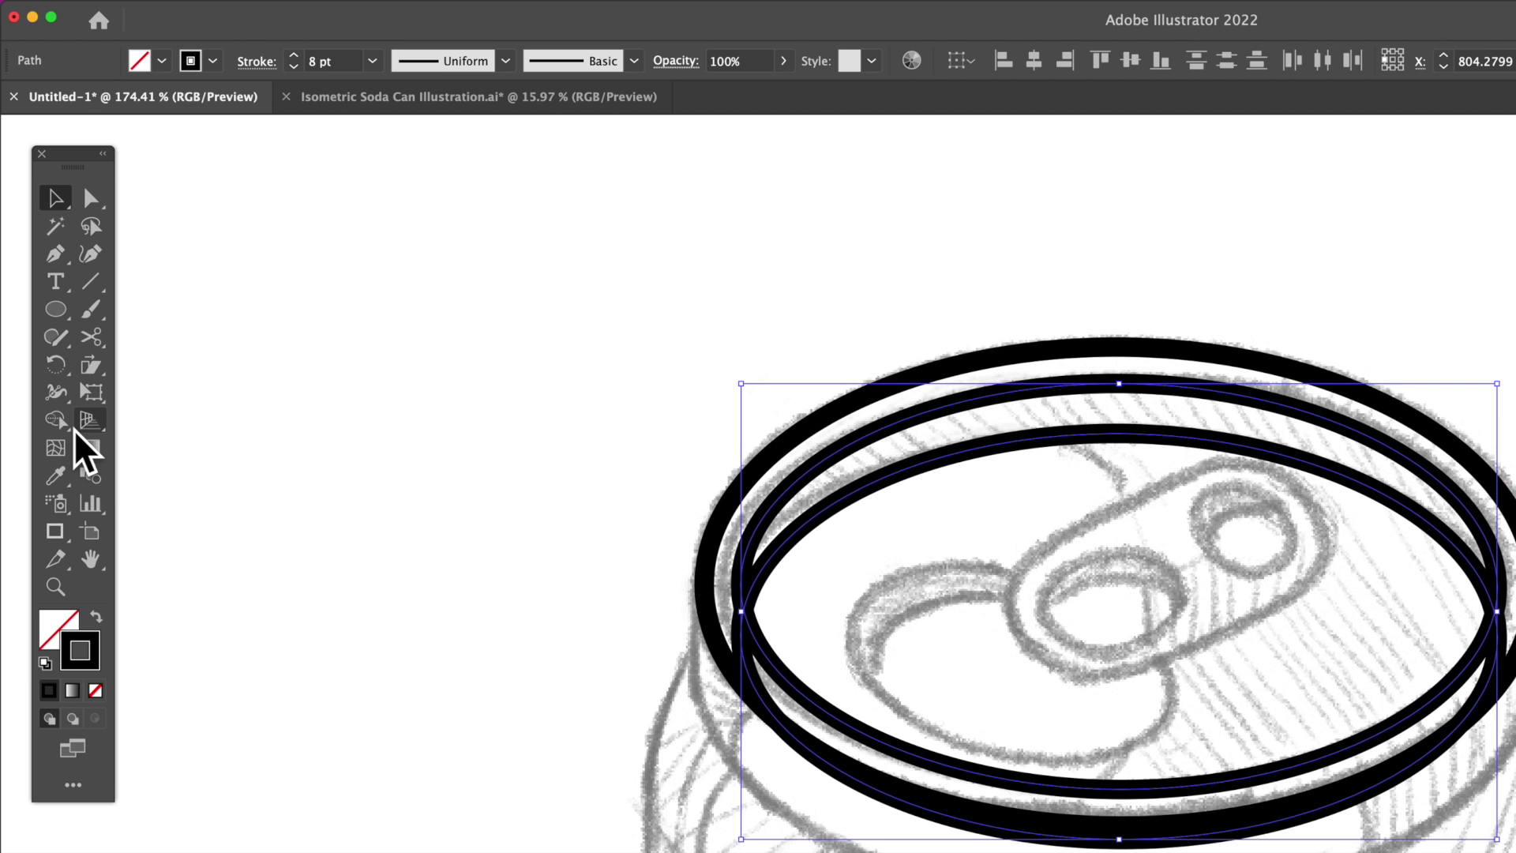
{"action": "left_click", "coordinate": [35, 268]}
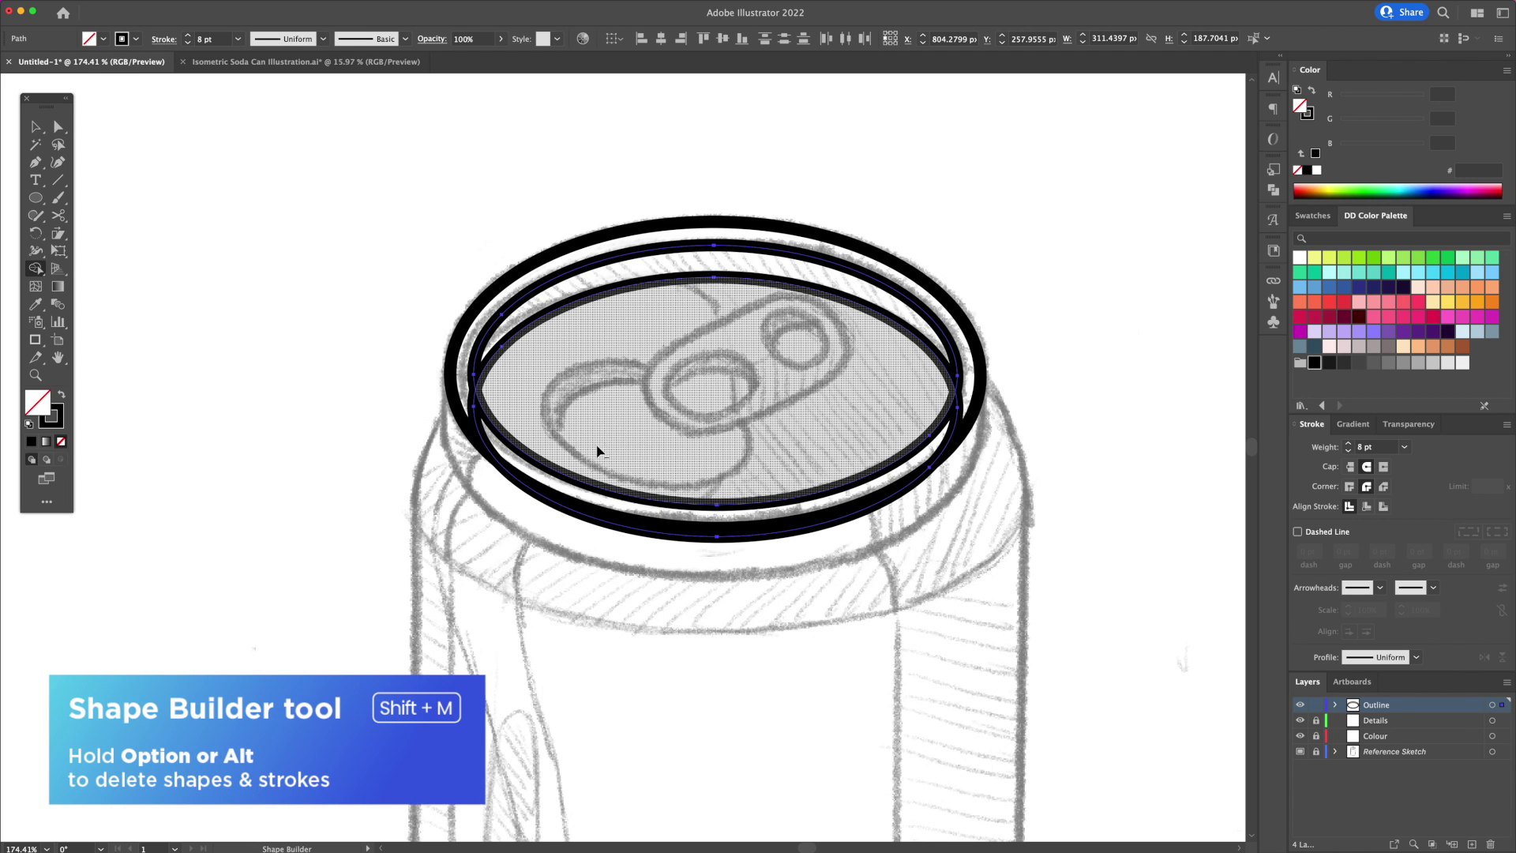
{"action": "left_click", "coordinate": [565, 511], "text": "alt"}
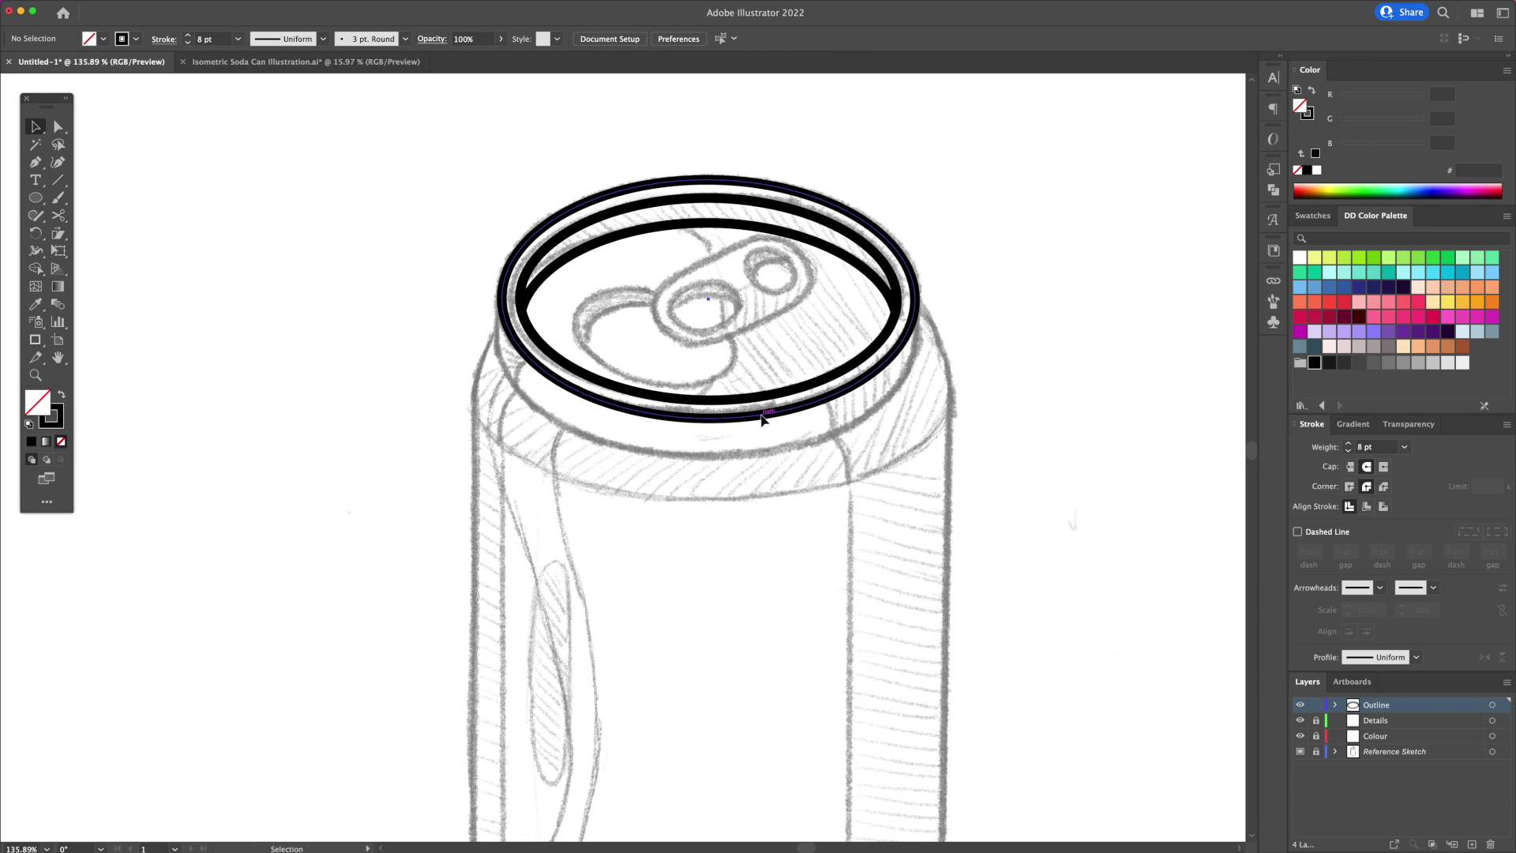
Copy the outer rim ellipse straight down onto the can body and delete the copy's top anchor point
{"action": "left_click_drag", "start_coordinate": [762, 418], "coordinate": [763, 698]}
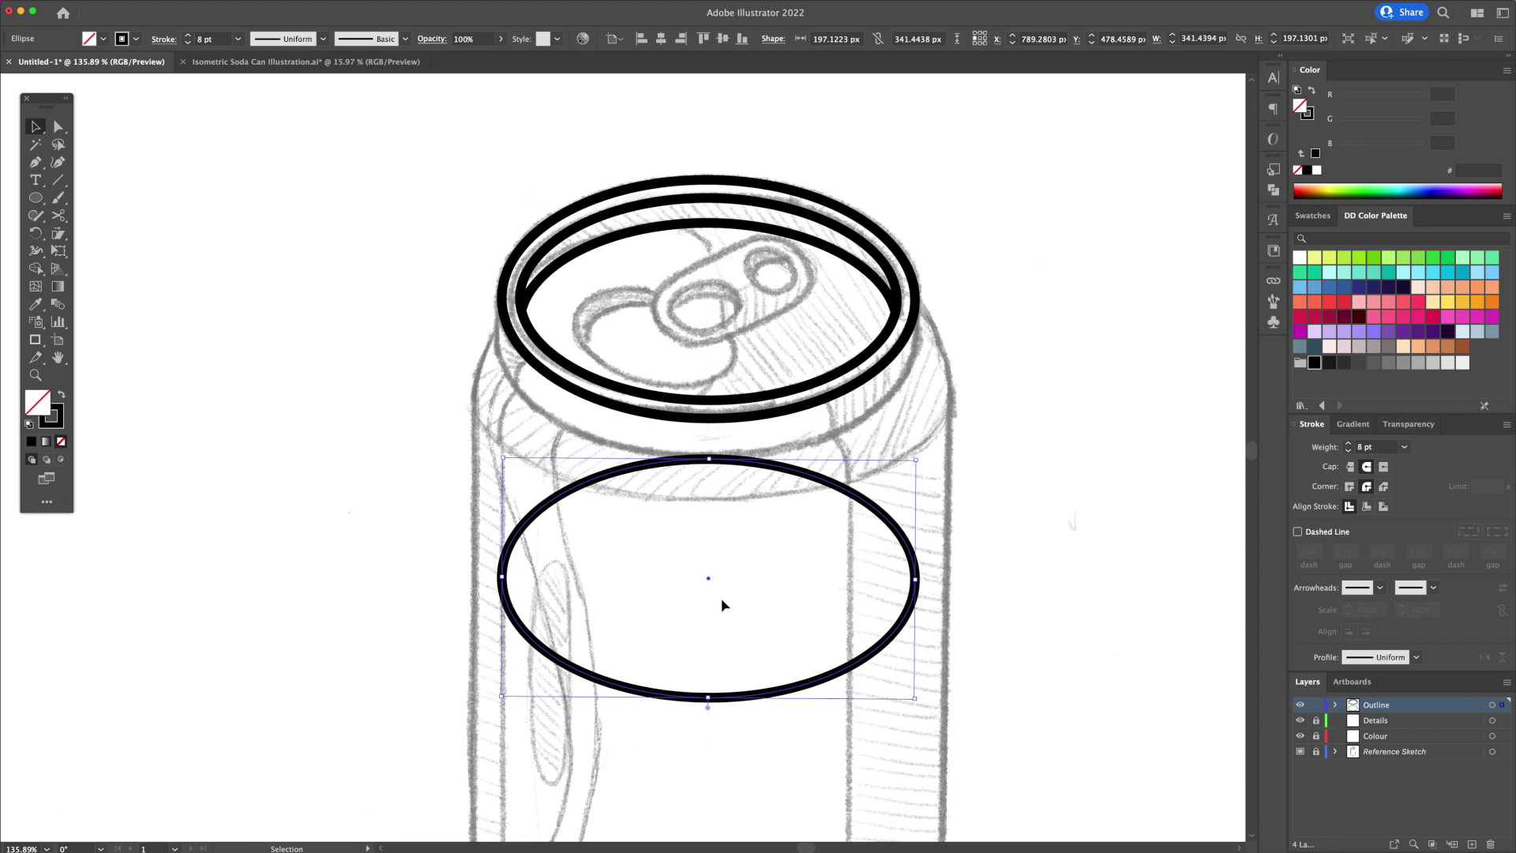
{"action": "left_click", "coordinate": [90, 195]}
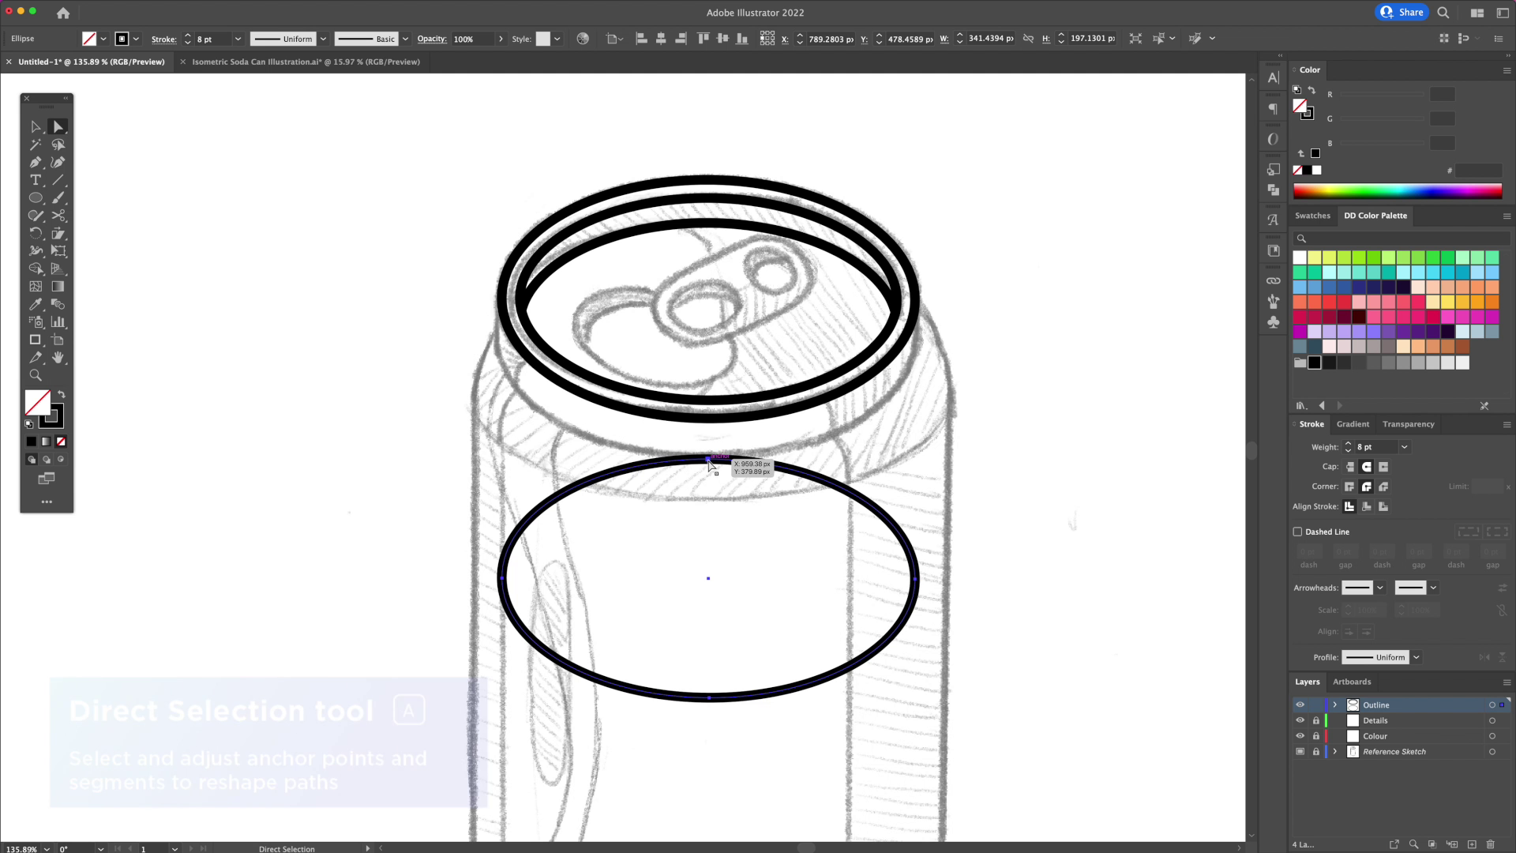
{"action": "left_click", "coordinate": [1088, 705]}
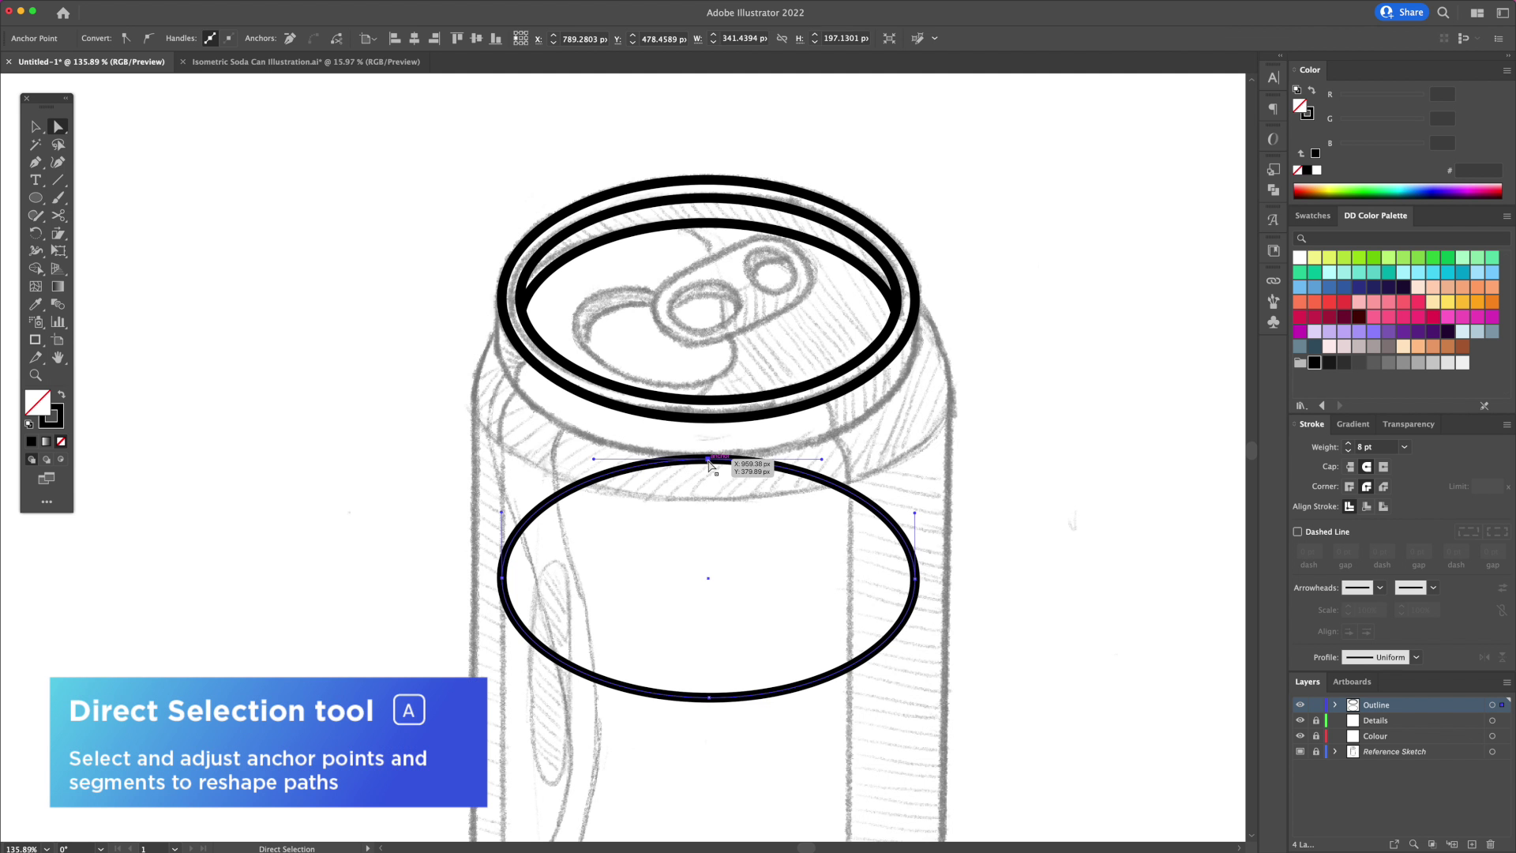
{"action": "key", "text": "Delete"}
{"action": "key", "text": "super+shift+a"}
Extend both ends of the lower arc straight up to the sides of the outer rim with the Pen tool
{"action": "key", "text": "p"}
{"action": "left_click", "coordinate": [502, 578]}
{"action": "left_click_drag", "start_coordinate": [508, 375], "coordinate": [509, 347]}
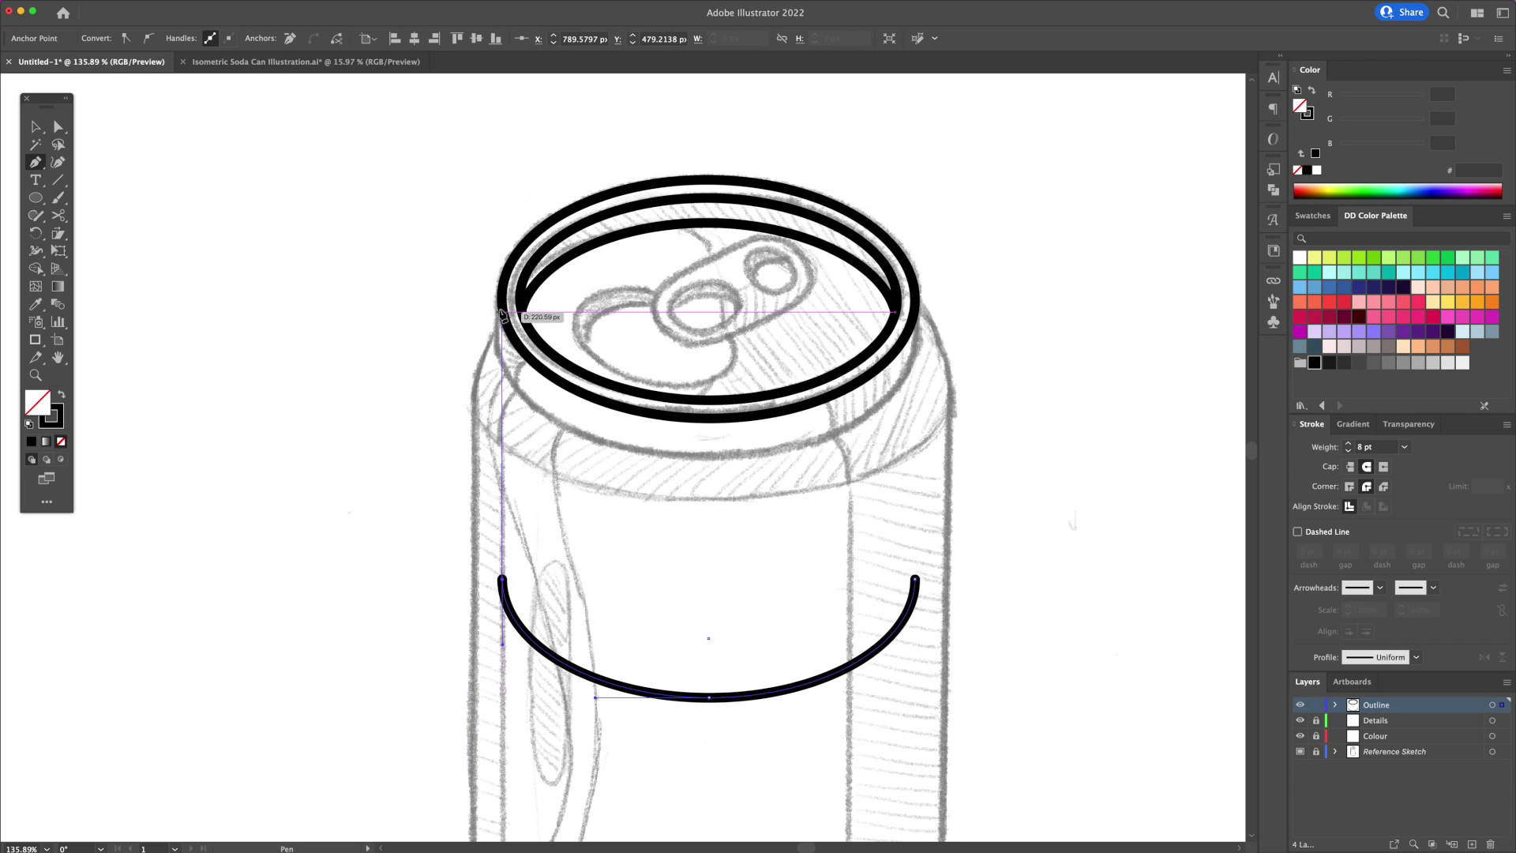
{"action": "left_click", "coordinate": [503, 299]}
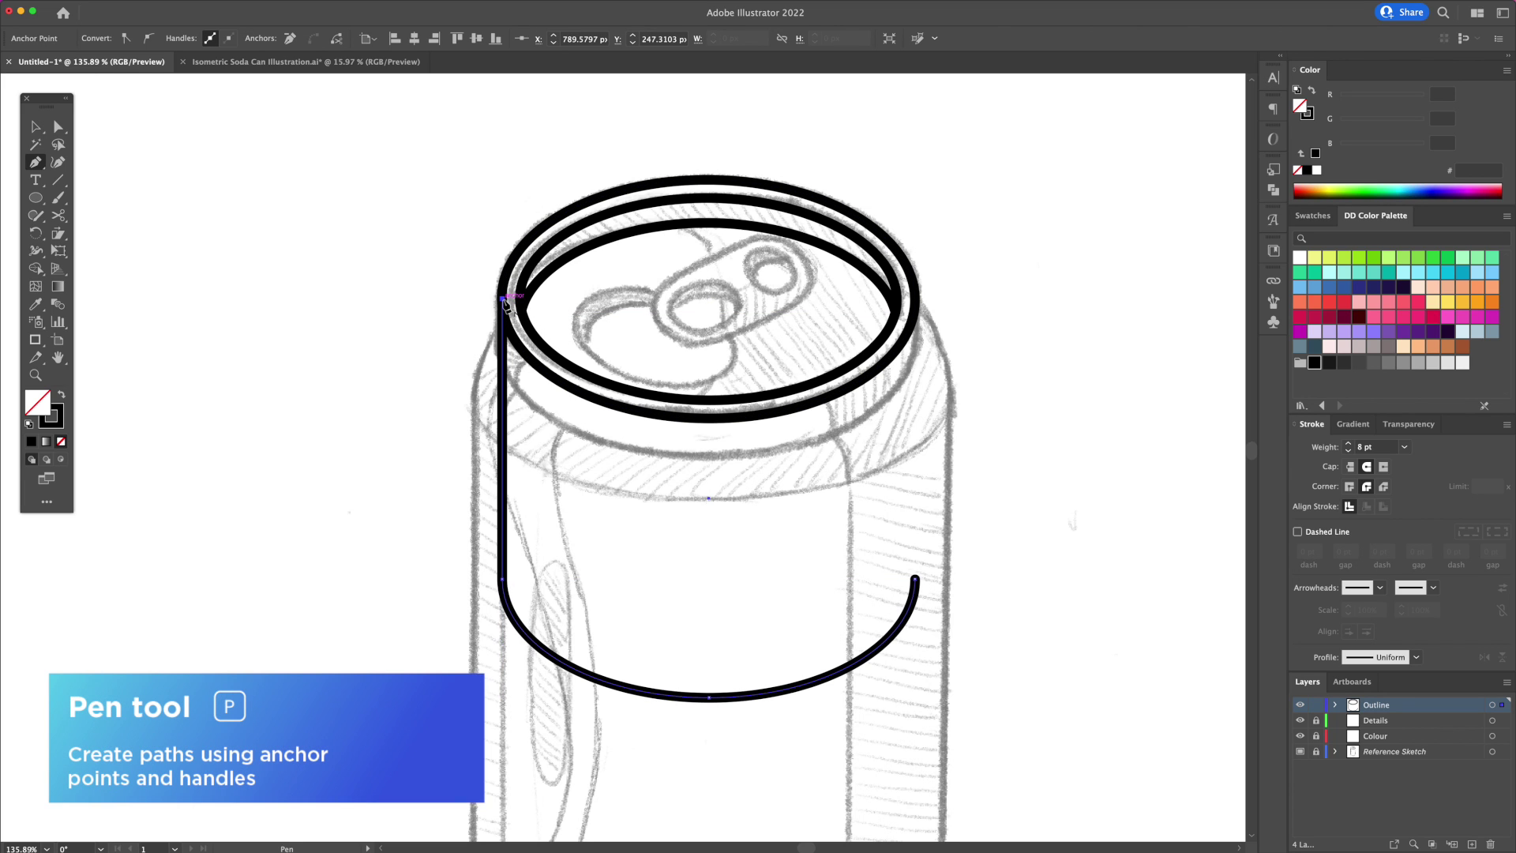
{"action": "left_click", "coordinate": [914, 580]}
{"action": "left_click", "coordinate": [916, 300]}
Raise the arc's lower anchor points to the sketched neck line just beneath the rim
{"action": "key", "text": "a"}
{"action": "left_click_drag", "start_coordinate": [1007, 486], "coordinate": [407, 744]}
{"action": "left_click_drag", "start_coordinate": [712, 701], "coordinate": [719, 459]}
{"action": "key", "text": "v"}
{"action": "left_click", "coordinate": [745, 376]}
{"action": "key", "text": "super+0"}
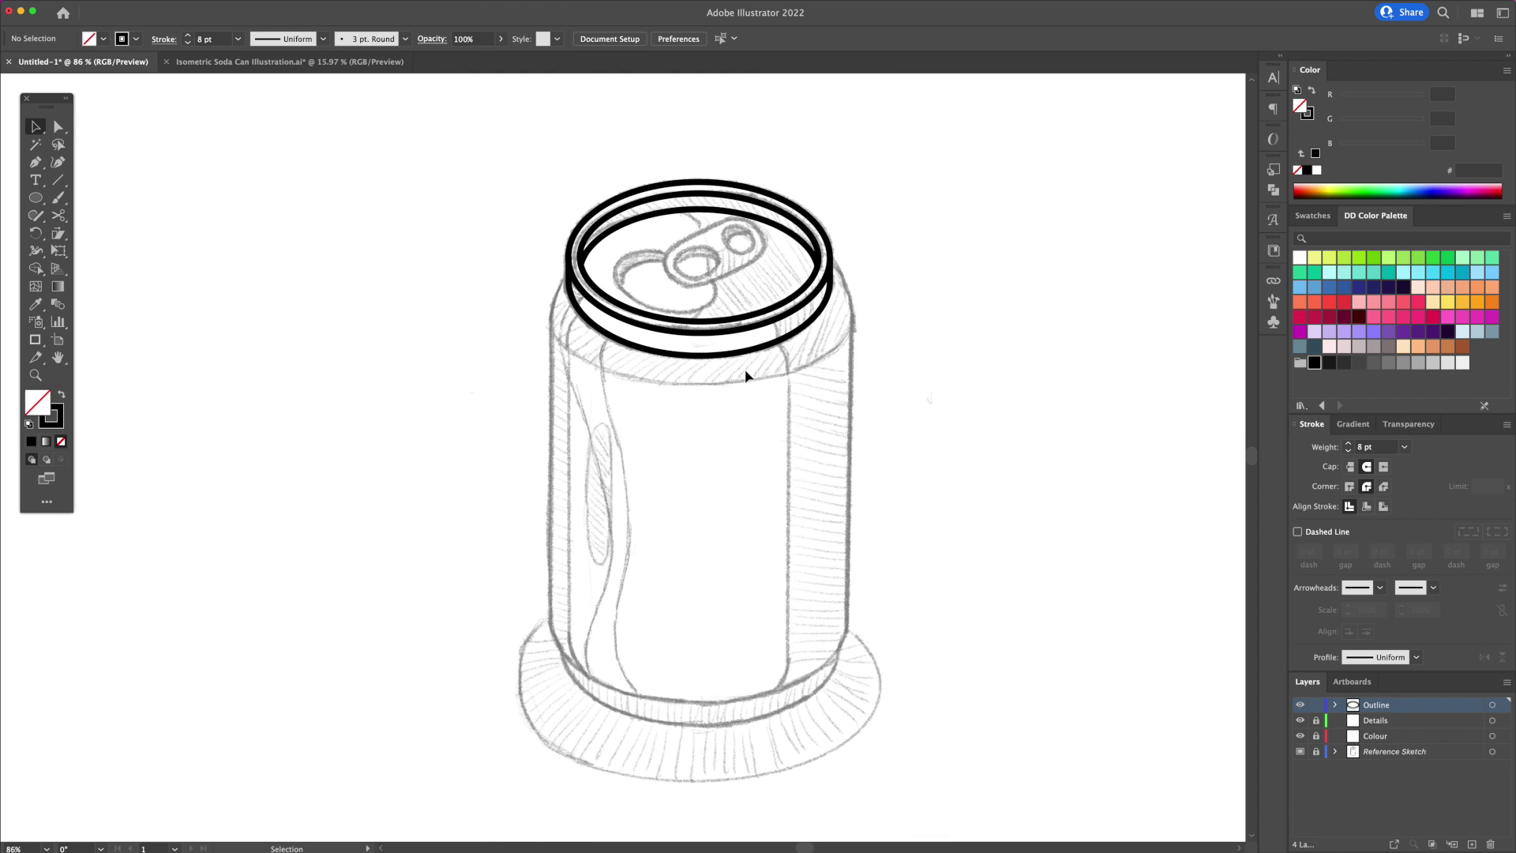
Copy the outer rim ellipse to the can's base, widened to the body, and delete the copy's top anchor point
{"action": "left_click", "coordinate": [739, 332]}
{"action": "left_click_drag", "start_coordinate": [739, 332], "coordinate": [751, 691]}
{"action": "left_click_drag", "start_coordinate": [826, 545], "coordinate": [847, 541]}
{"action": "left_click", "coordinate": [802, 602]}
{"action": "key", "text": "a"}
{"action": "left_click_drag", "start_coordinate": [735, 521], "coordinate": [683, 559]}
{"action": "key", "text": "Delete"}
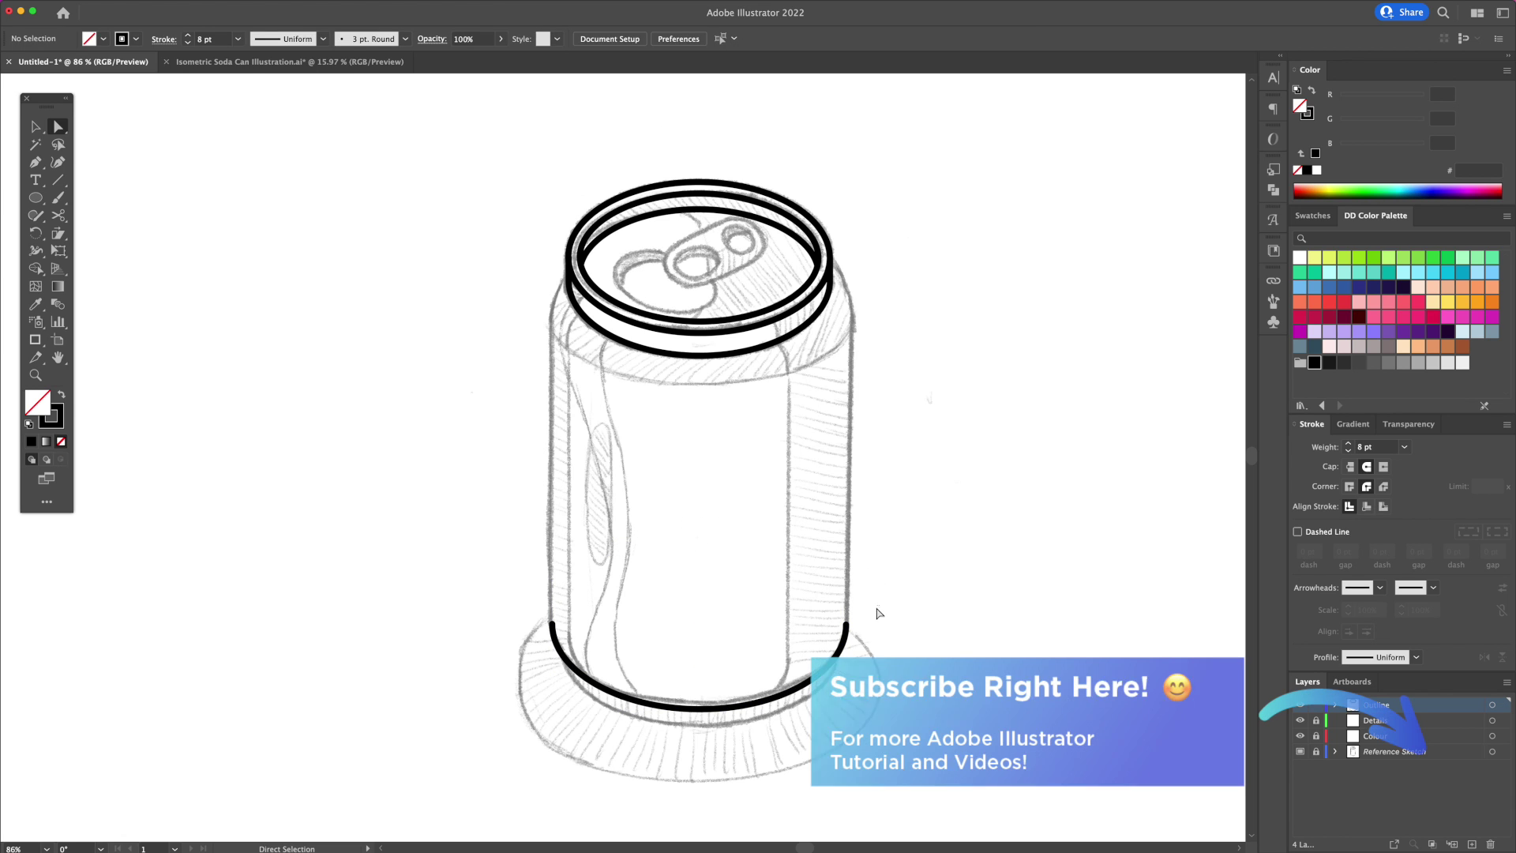
Delete the right half of the base arc and extend its left end up the can's side to the rim
{"action": "left_click_drag", "start_coordinate": [880, 608], "coordinate": [825, 644]}
{"action": "key", "text": "Delete"}
{"action": "key", "text": "p"}
{"action": "left_click", "coordinate": [552, 624]}
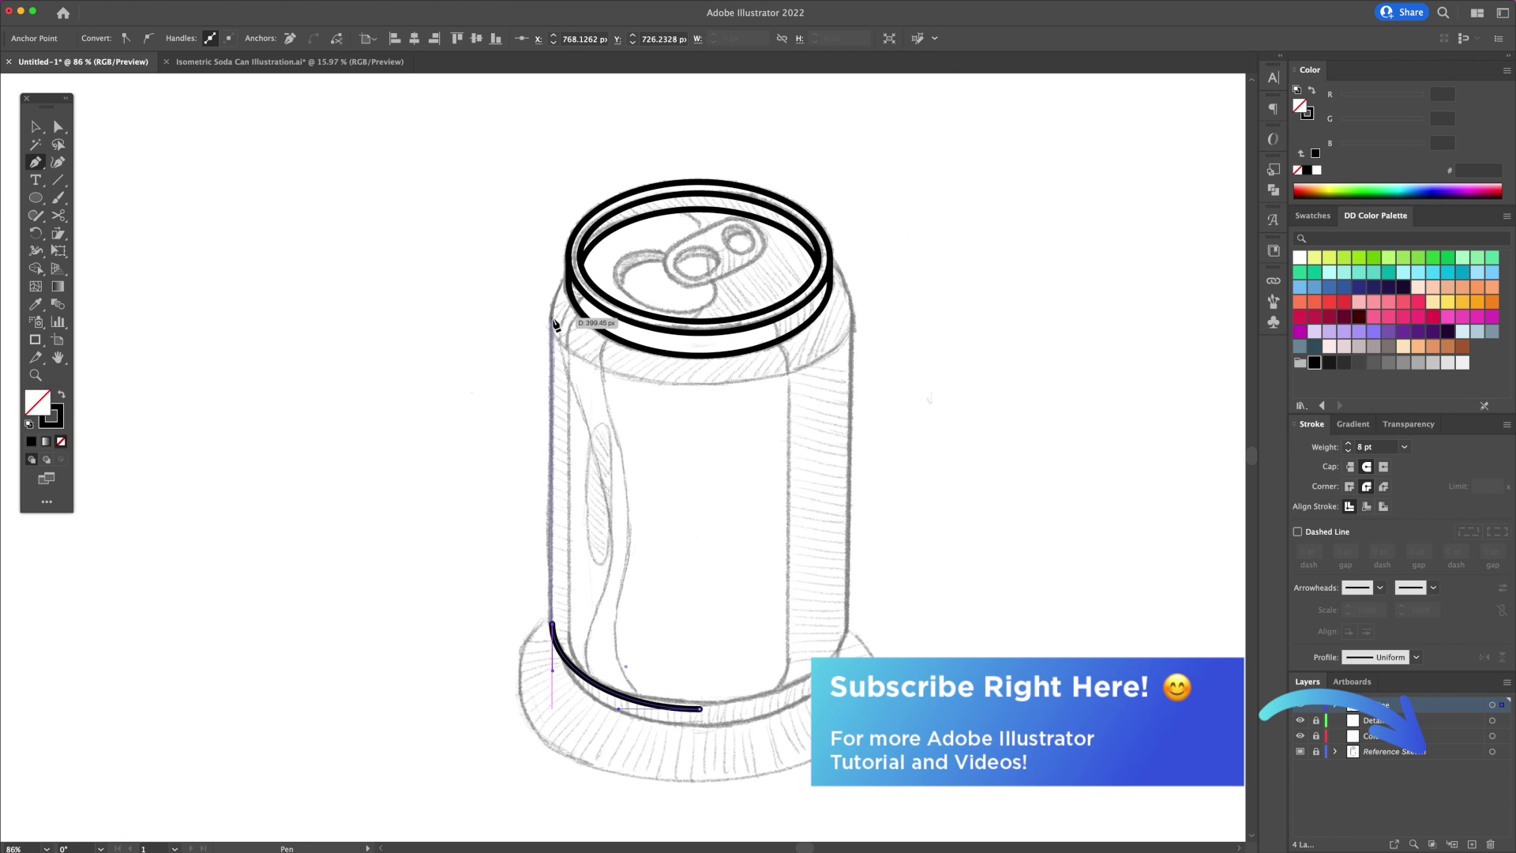
{"action": "left_click", "coordinate": [552, 306]}
{"action": "left_click", "coordinate": [570, 276]}
Round the left shoulder corner of the can outline to a radius of about 151 px
{"action": "key", "text": "v"}
{"action": "left_click", "coordinate": [598, 387]}
{"action": "left_click", "coordinate": [552, 316]}
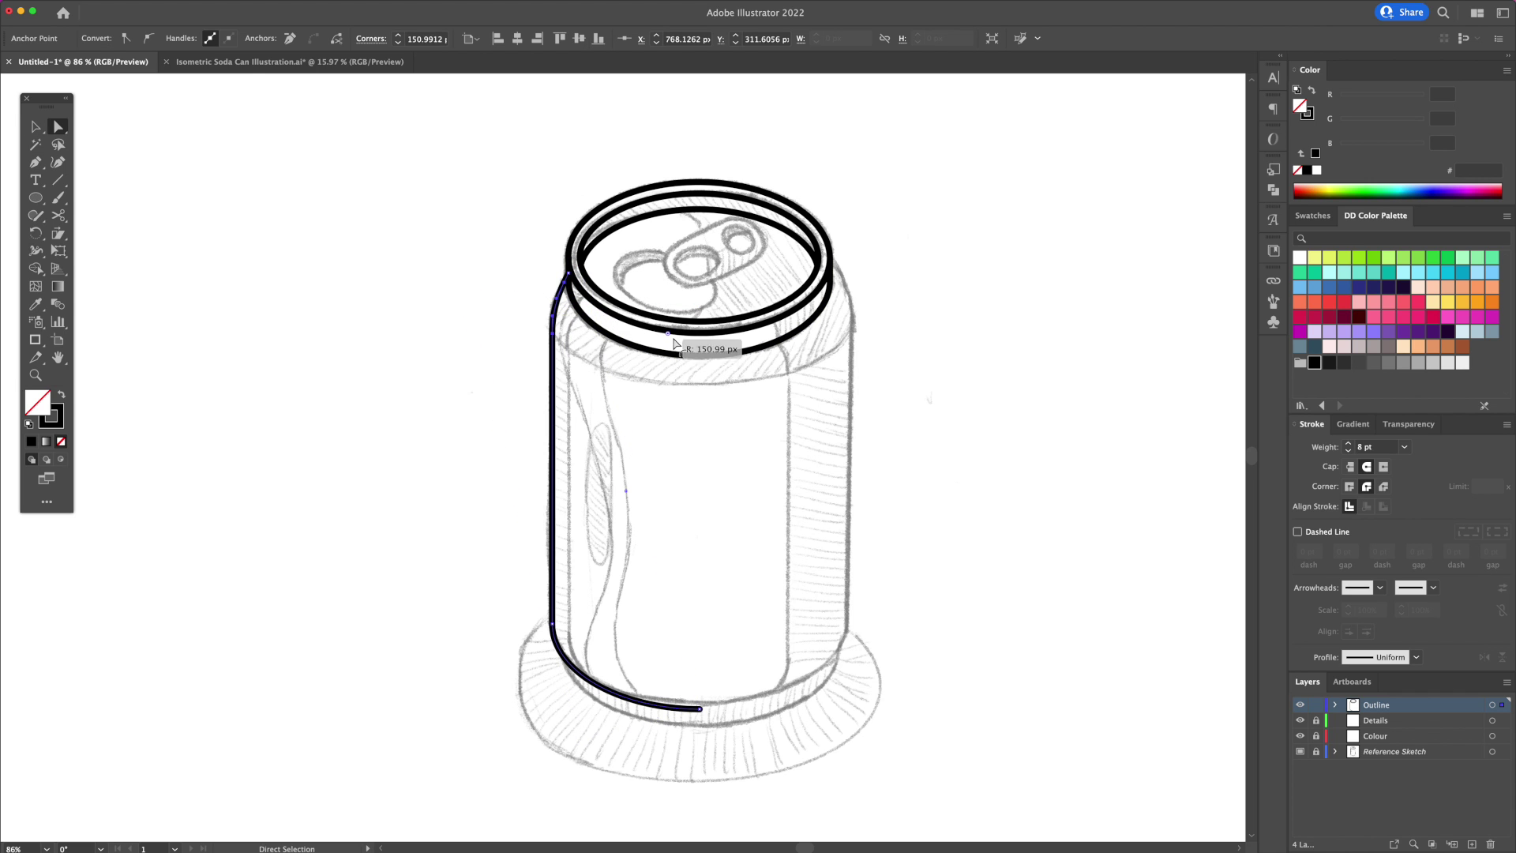
Reflect a copy of the left side outline across the vertical axis from the base arc's centre end point
{"action": "scroll", "coordinate": [552, 474], "scroll_direction": "up", "scroll_amount": 1}
{"action": "scroll", "coordinate": [512, 485], "scroll_direction": "up", "scroll_amount": 1}
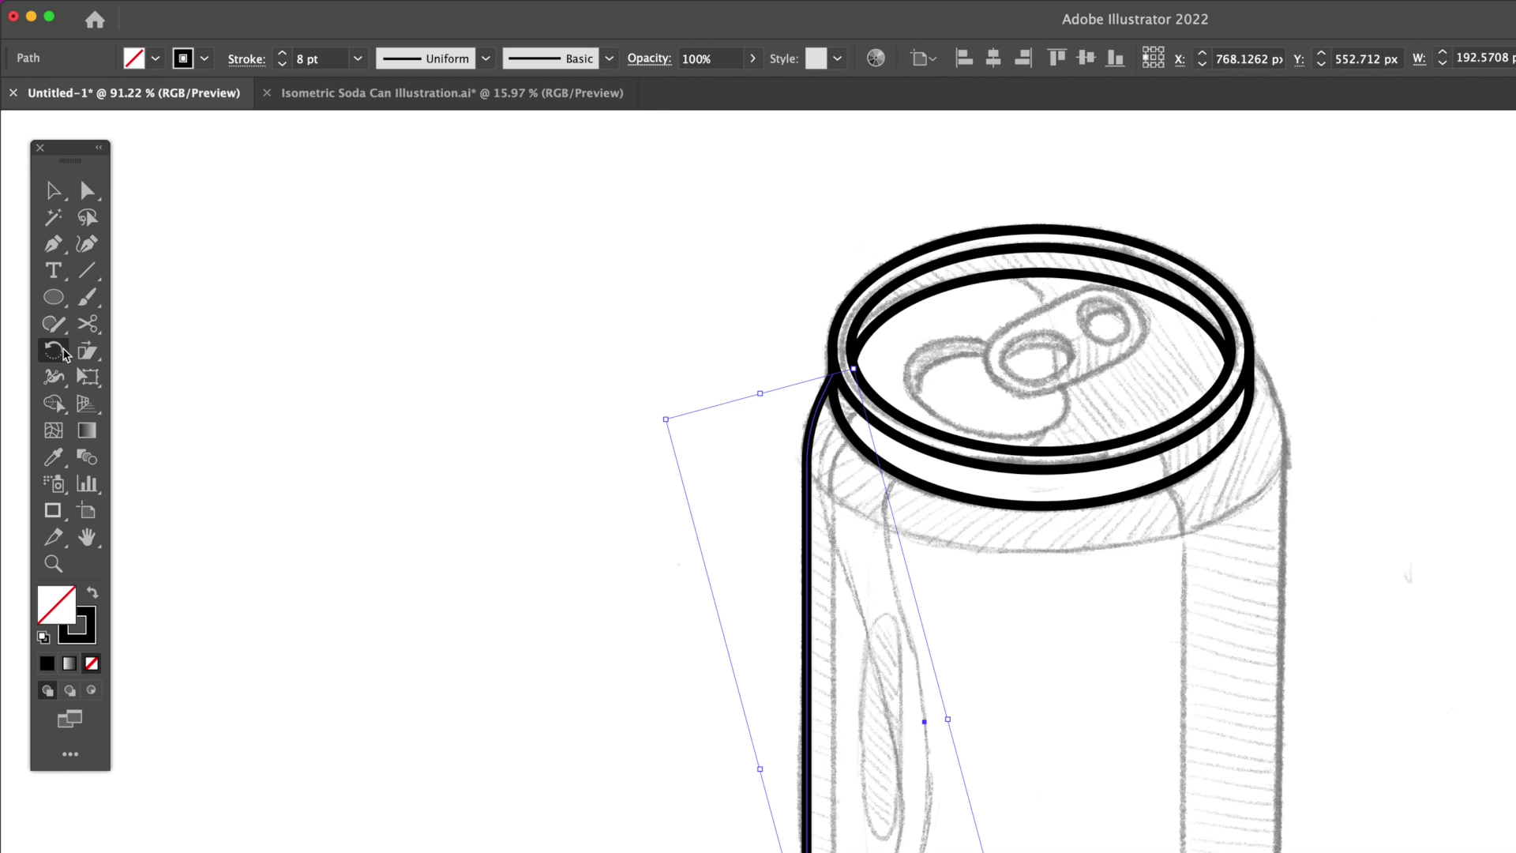
{"action": "left_click_drag", "start_coordinate": [35, 232], "coordinate": [95, 256]}
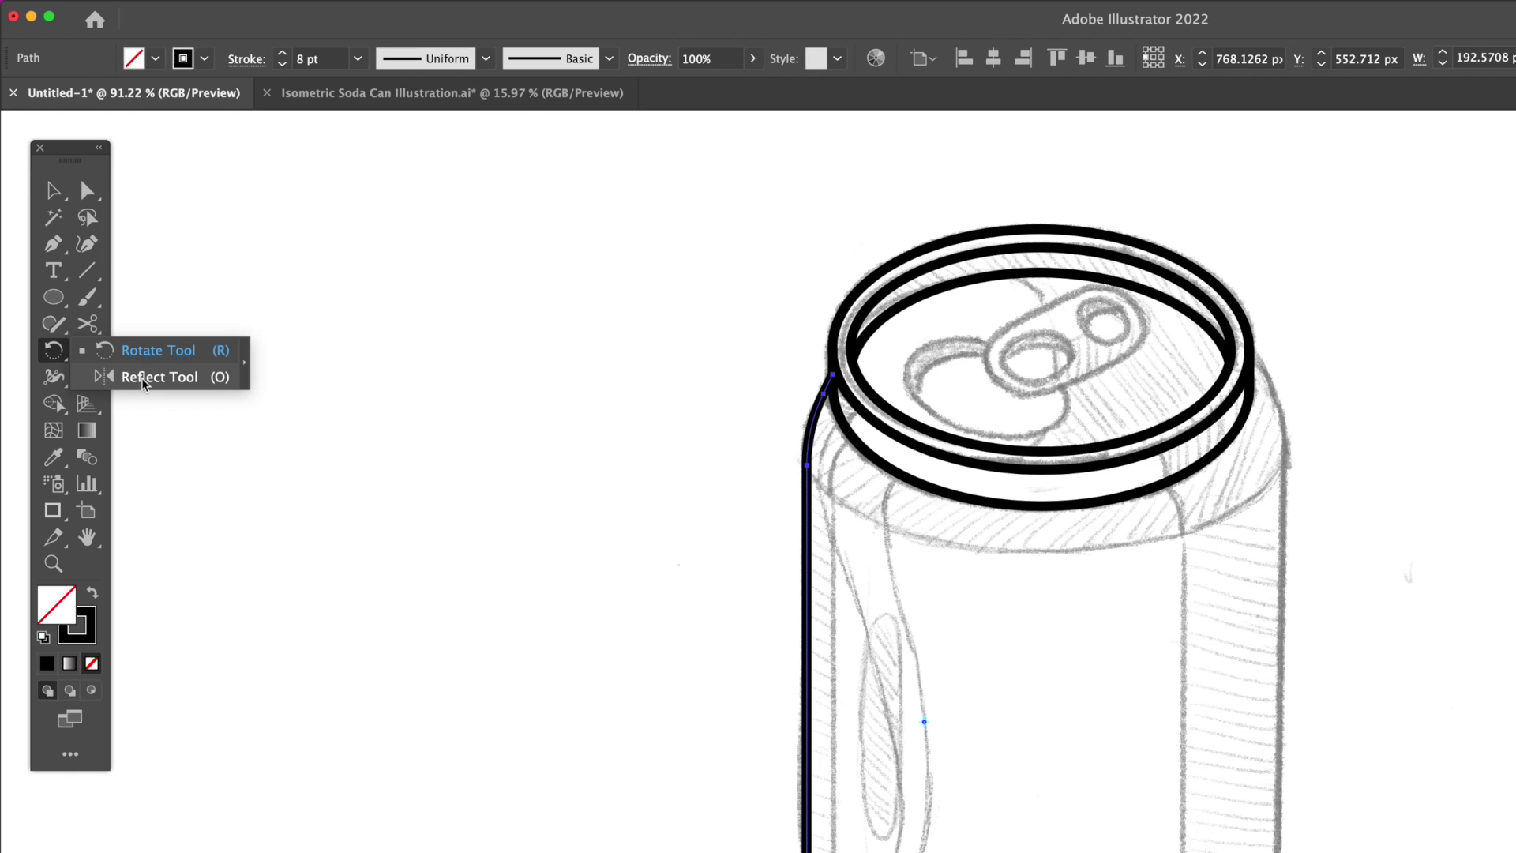
{"action": "left_click_drag", "start_coordinate": [144, 384], "coordinate": [143, 384]}
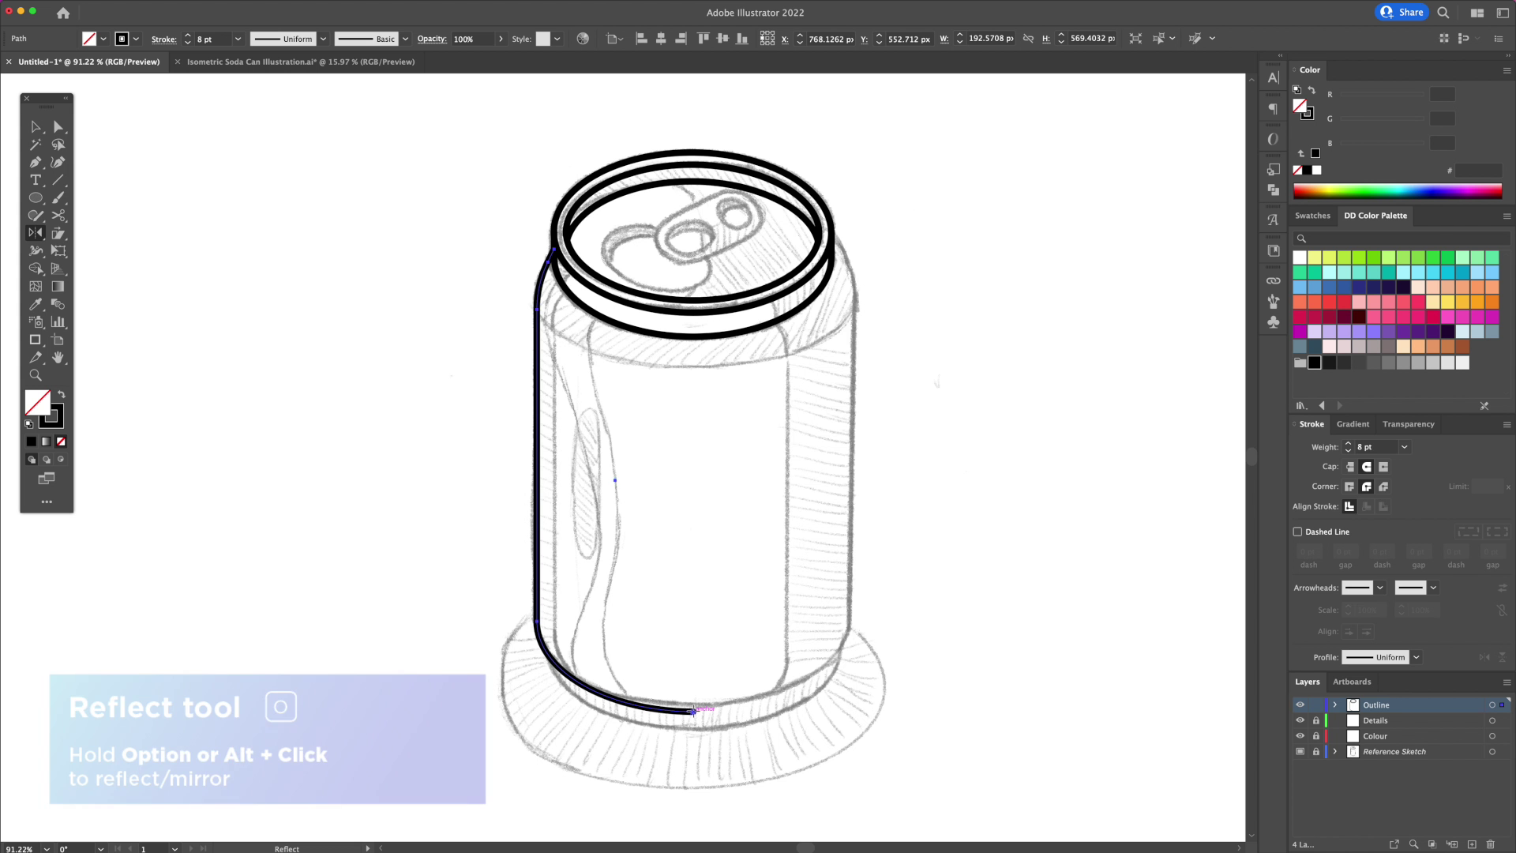
{"action": "left_click", "coordinate": [693, 712], "text": "alt"}
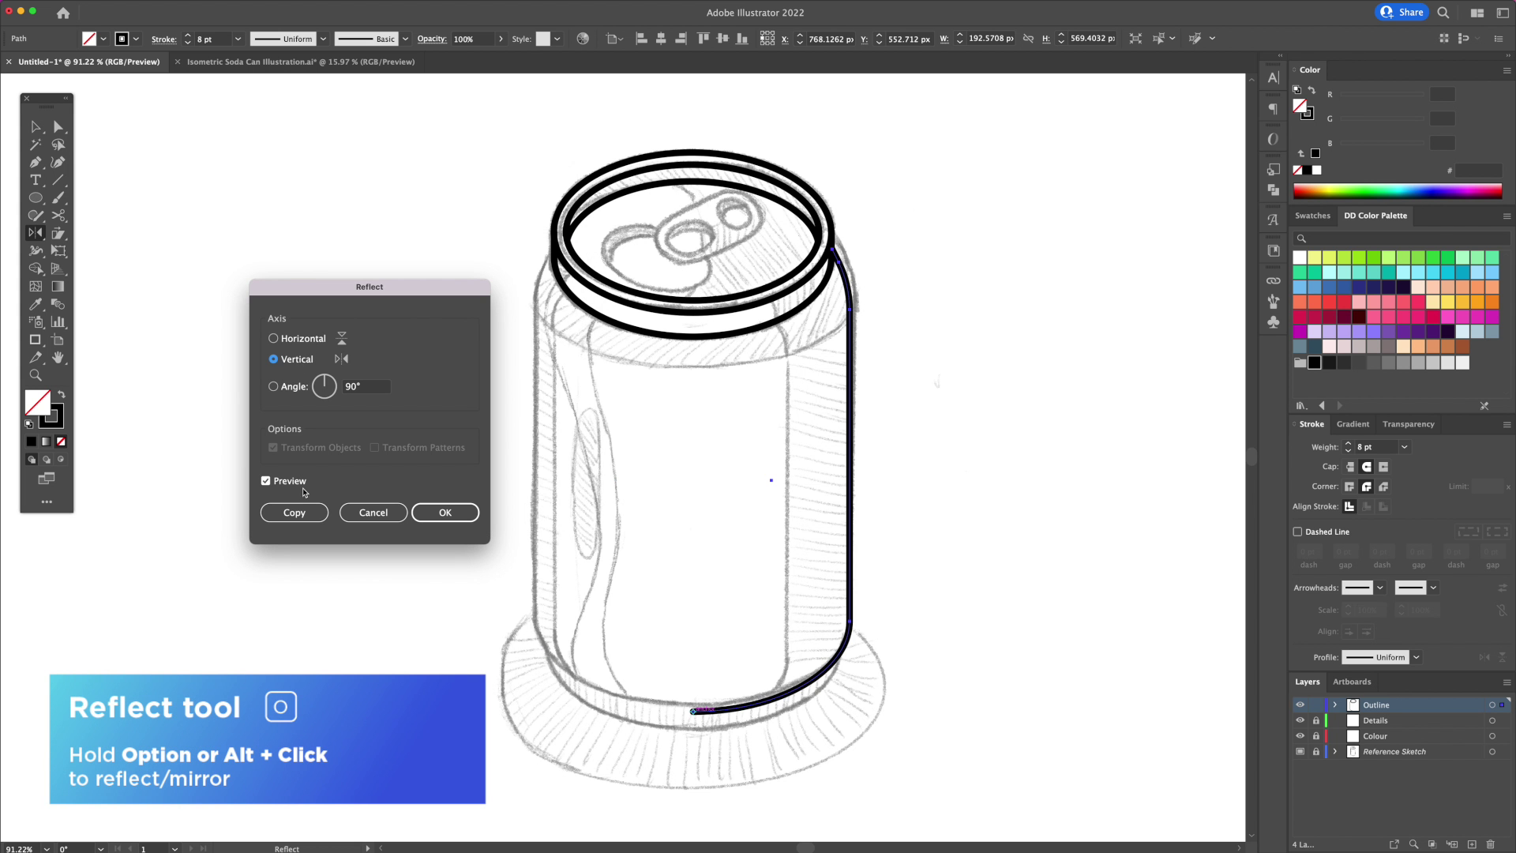
{"action": "left_click", "coordinate": [305, 511]}
Copy the neck outline down to the can's base and trim its protruding upper ends with the Shape Builder
{"action": "left_click_drag", "start_coordinate": [738, 321], "coordinate": [724, 707]}
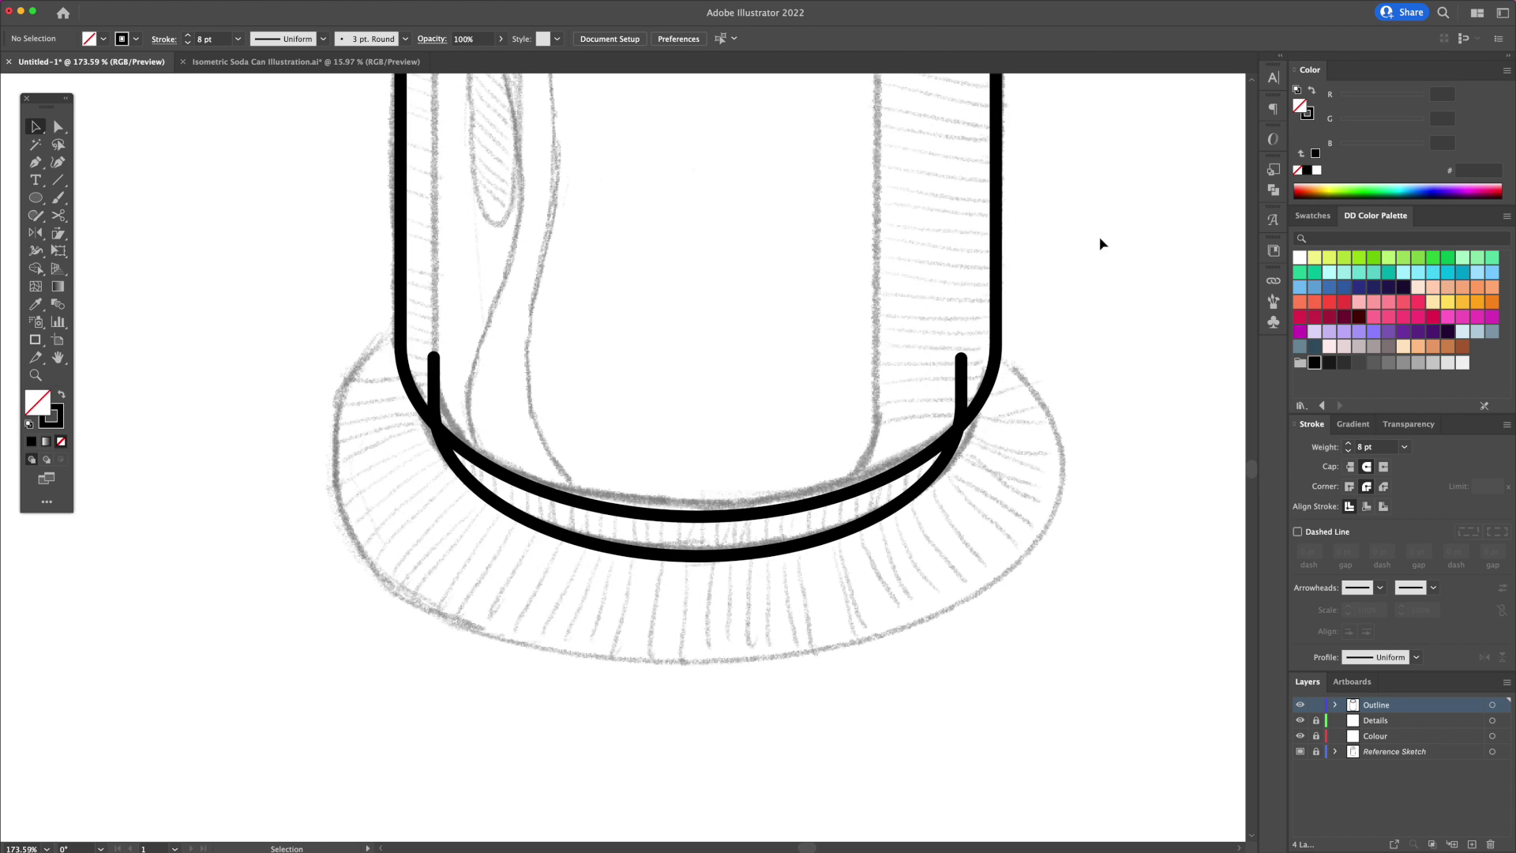
{"action": "left_click_drag", "start_coordinate": [1099, 235], "coordinate": [386, 553]}
{"action": "key", "text": "shift+m"}
{"action": "left_click", "coordinate": [433, 386], "text": "alt"}
{"action": "left_click", "coordinate": [960, 378], "text": "alt"}
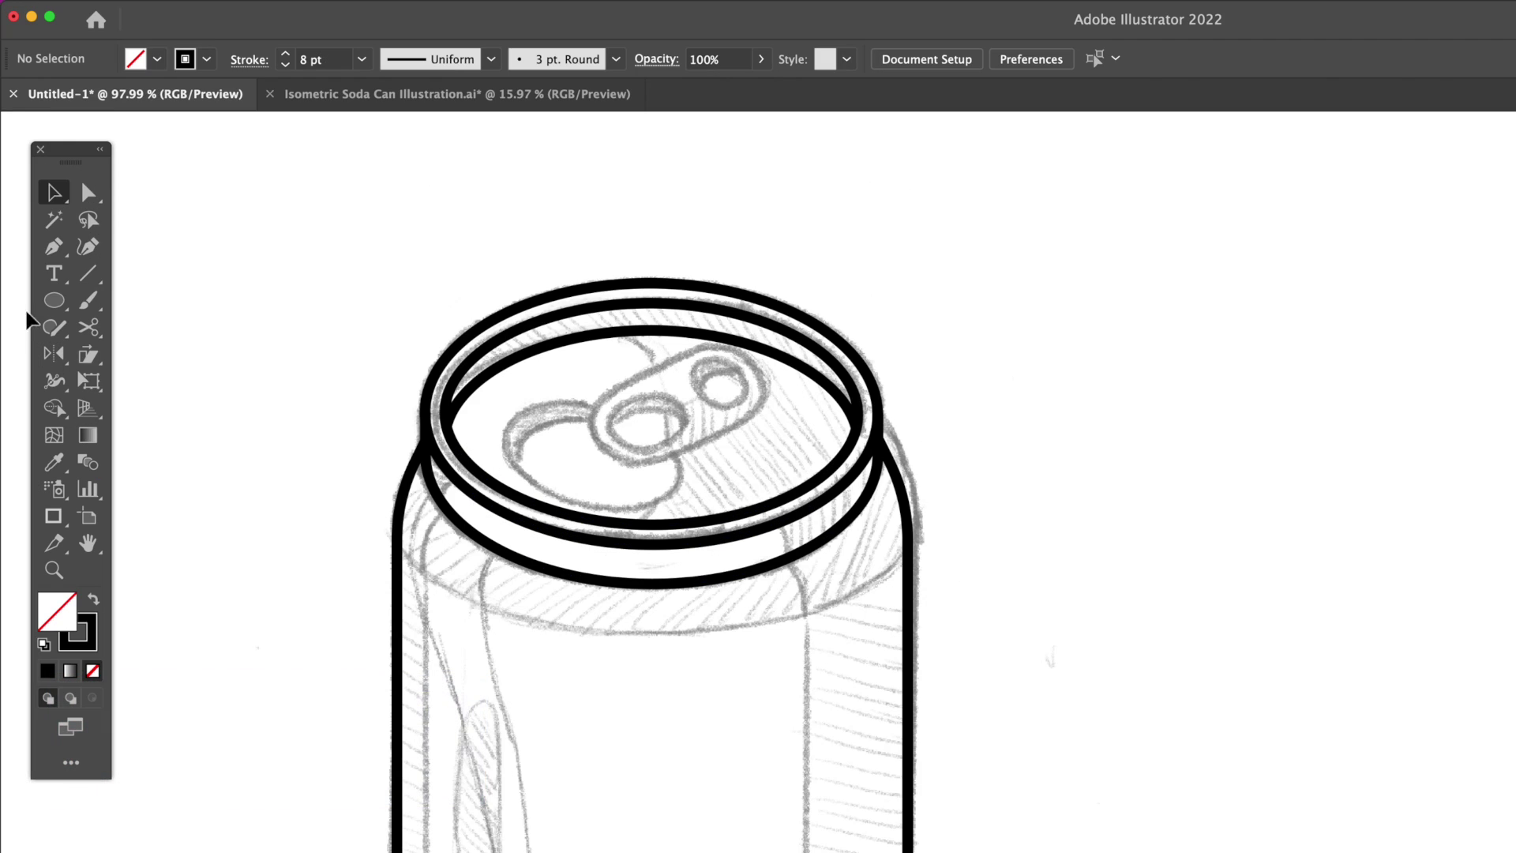
Draw a rectangle about 170 × 88 px beside the can and round its corners fully into a pill shape
{"action": "left_click", "coordinate": [55, 302]}
{"action": "left_click", "coordinate": [170, 300]}
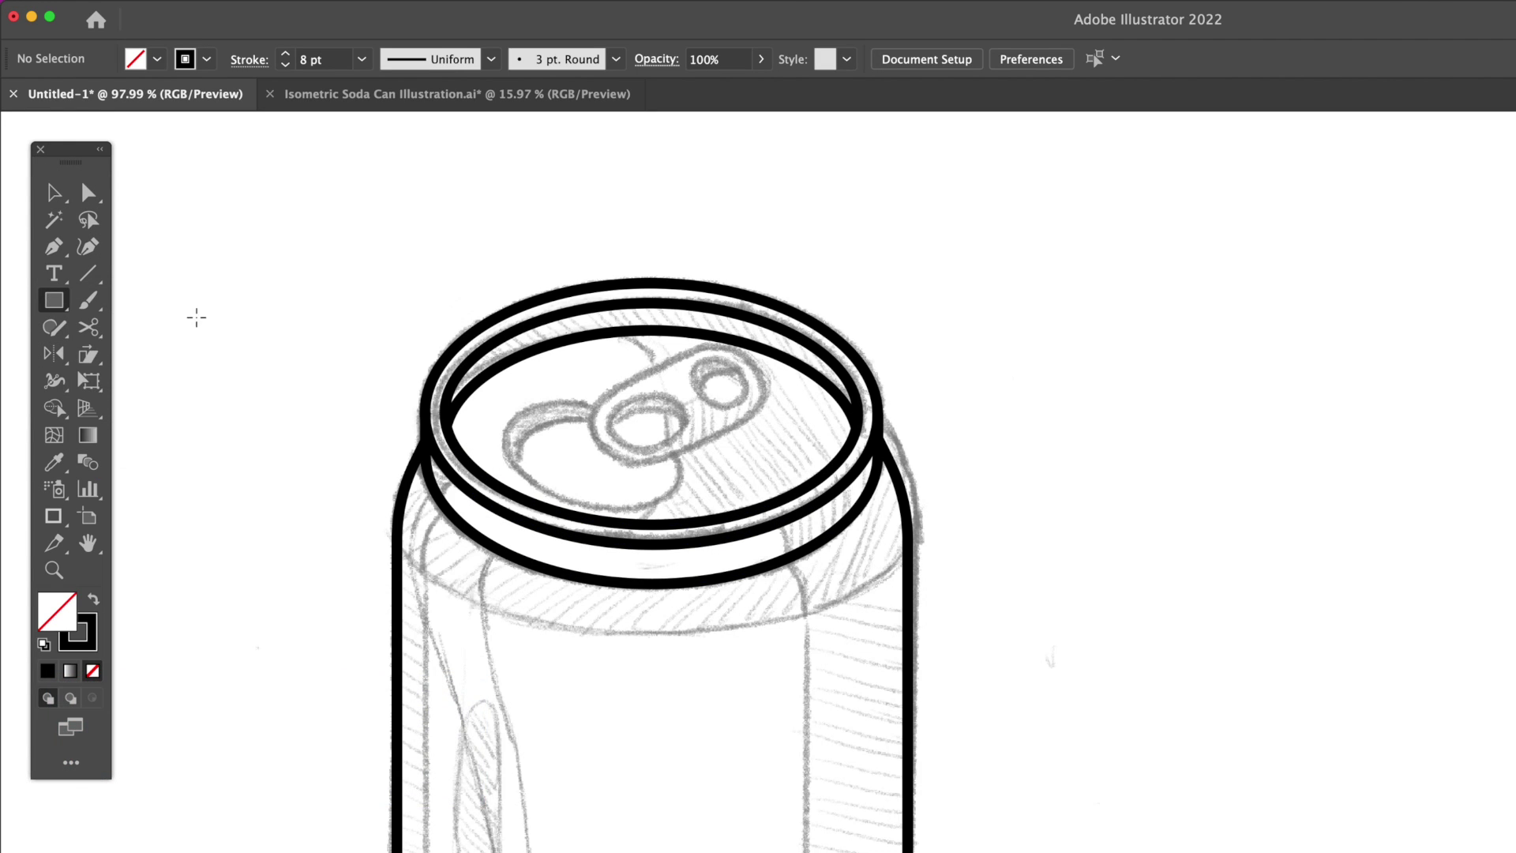
{"action": "left_click_drag", "start_coordinate": [1120, 553], "coordinate": [1345, 668]}
{"action": "key", "text": "v"}
{"action": "left_click", "coordinate": [1303, 754]}
{"action": "left_click", "coordinate": [885, 374]}
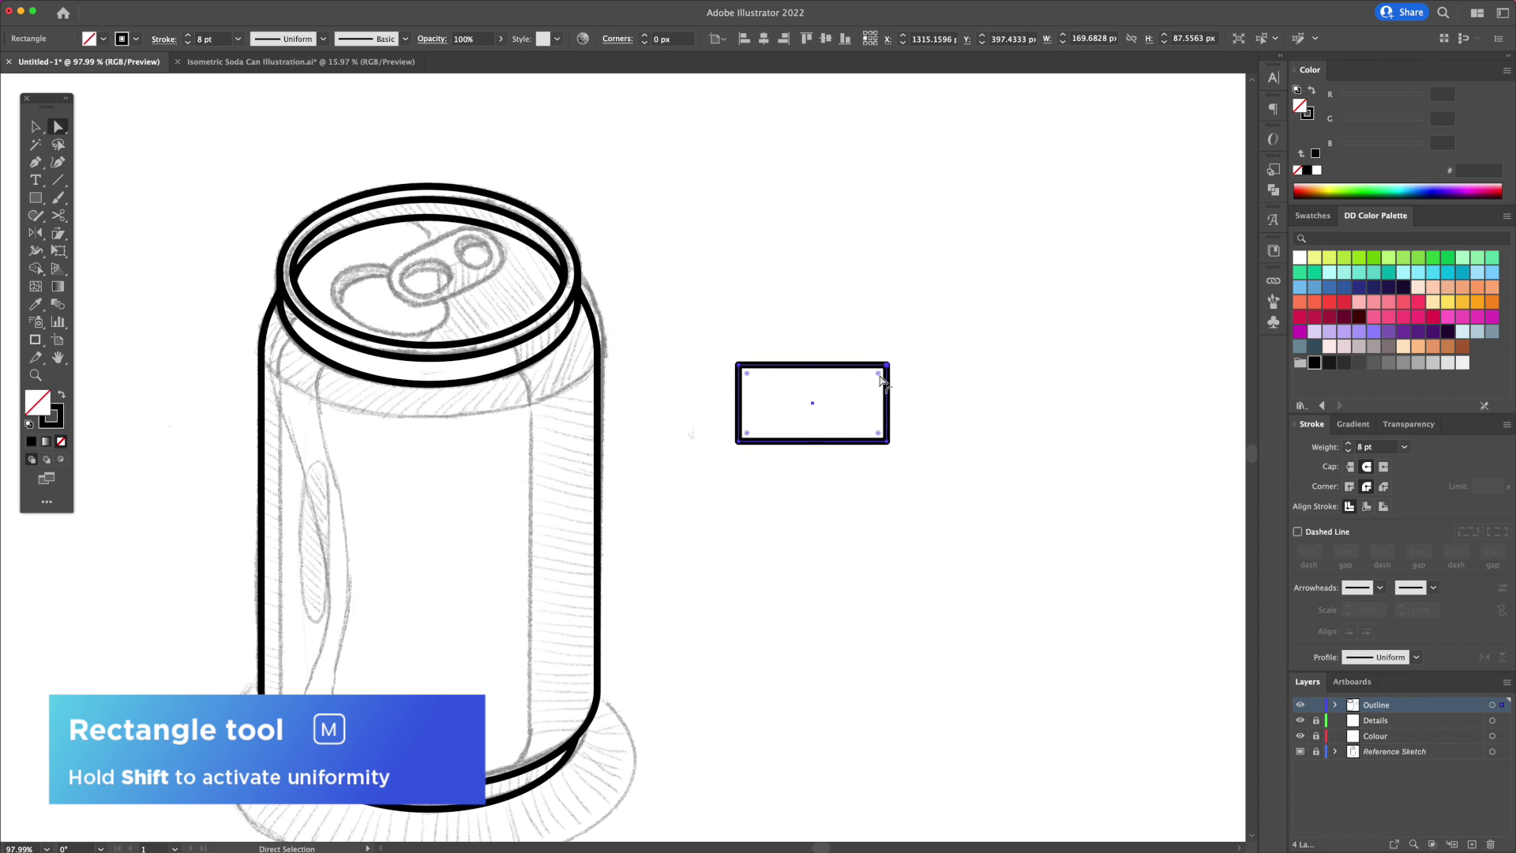
{"action": "mouse_move", "coordinate": [877, 376]}
{"action": "left_mouse_down"}
{"action": "mouse_move", "coordinate": [787, 381]}
{"action": "mouse_move", "coordinate": [876, 414]}
{"action": "mouse_move", "coordinate": [799, 409]}
{"action": "mouse_move", "coordinate": [814, 380]}
{"action": "left_mouse_up"}
Draw a larger circle in the left half of the pill shape and a smaller circle in its right half
{"action": "left_click", "coordinate": [798, 335]}
{"action": "key", "text": "l"}
{"action": "key", "text": "v"}
{"action": "left_click", "coordinate": [902, 449]}
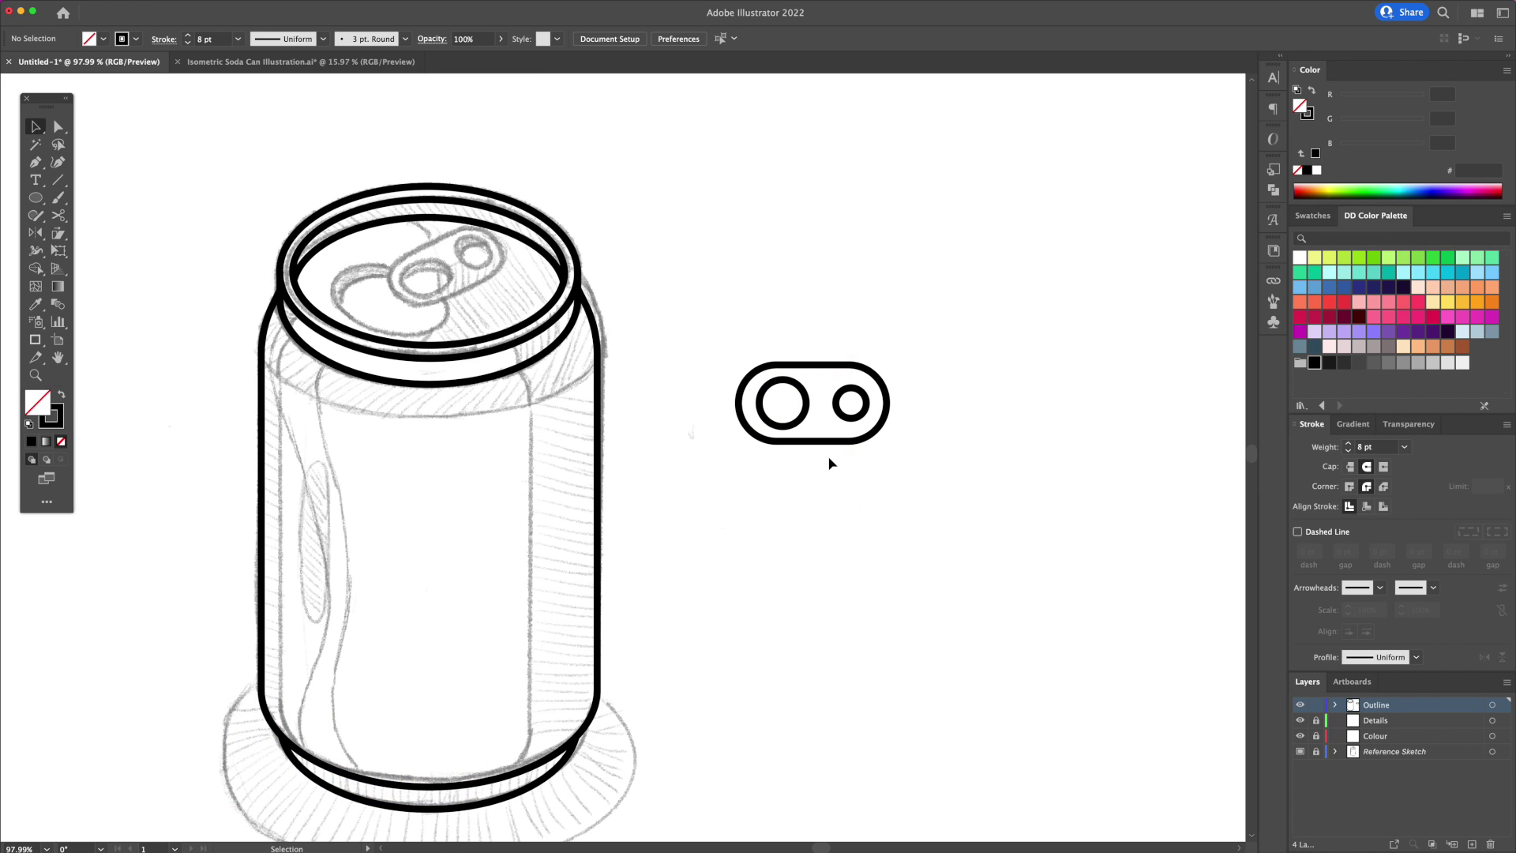
Group the pill shape and its two circles into one pull tab
{"action": "left_click_drag", "start_coordinate": [878, 363], "coordinate": [735, 473]}
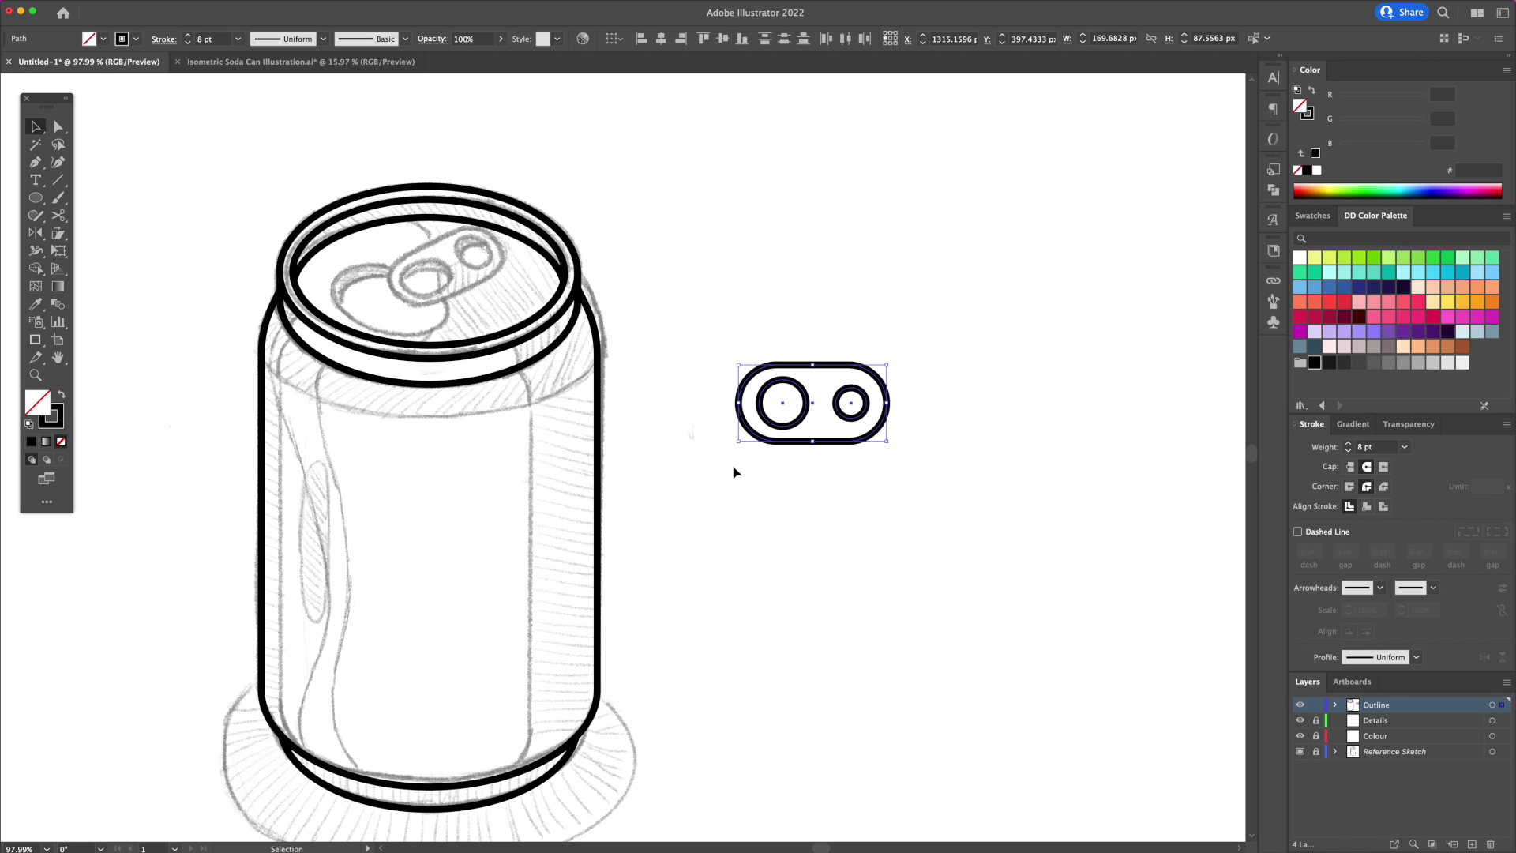
{"action": "right_click", "coordinate": [799, 427]}
{"action": "left_click", "coordinate": [823, 505]}
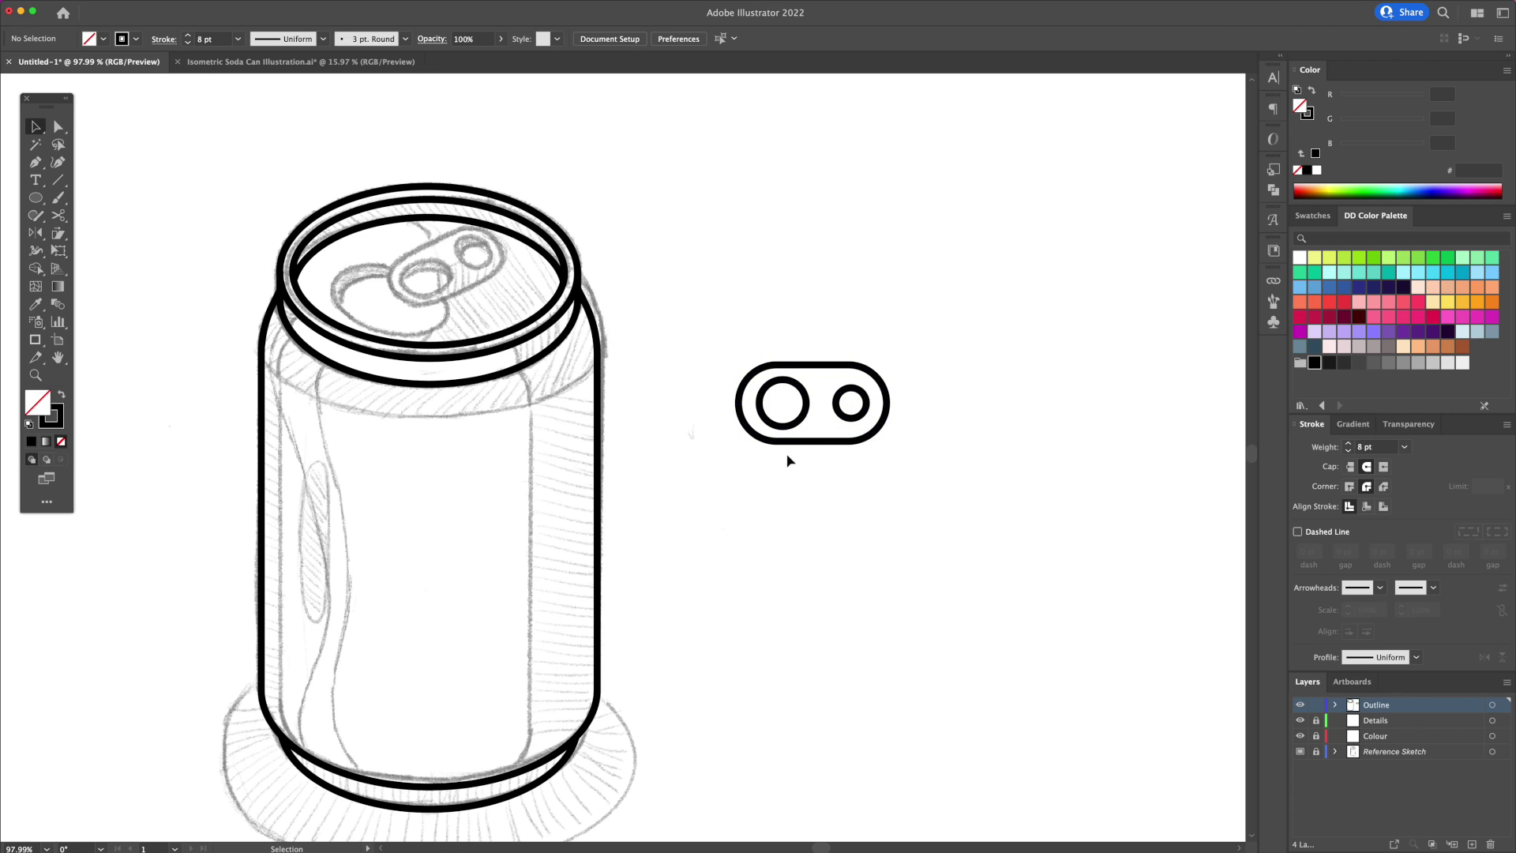
Scale the pull tab group non-uniformly to 82% horizontally and reduce its vertical scale to flatten it
{"action": "left_click_drag", "start_coordinate": [785, 439], "coordinate": [796, 469]}
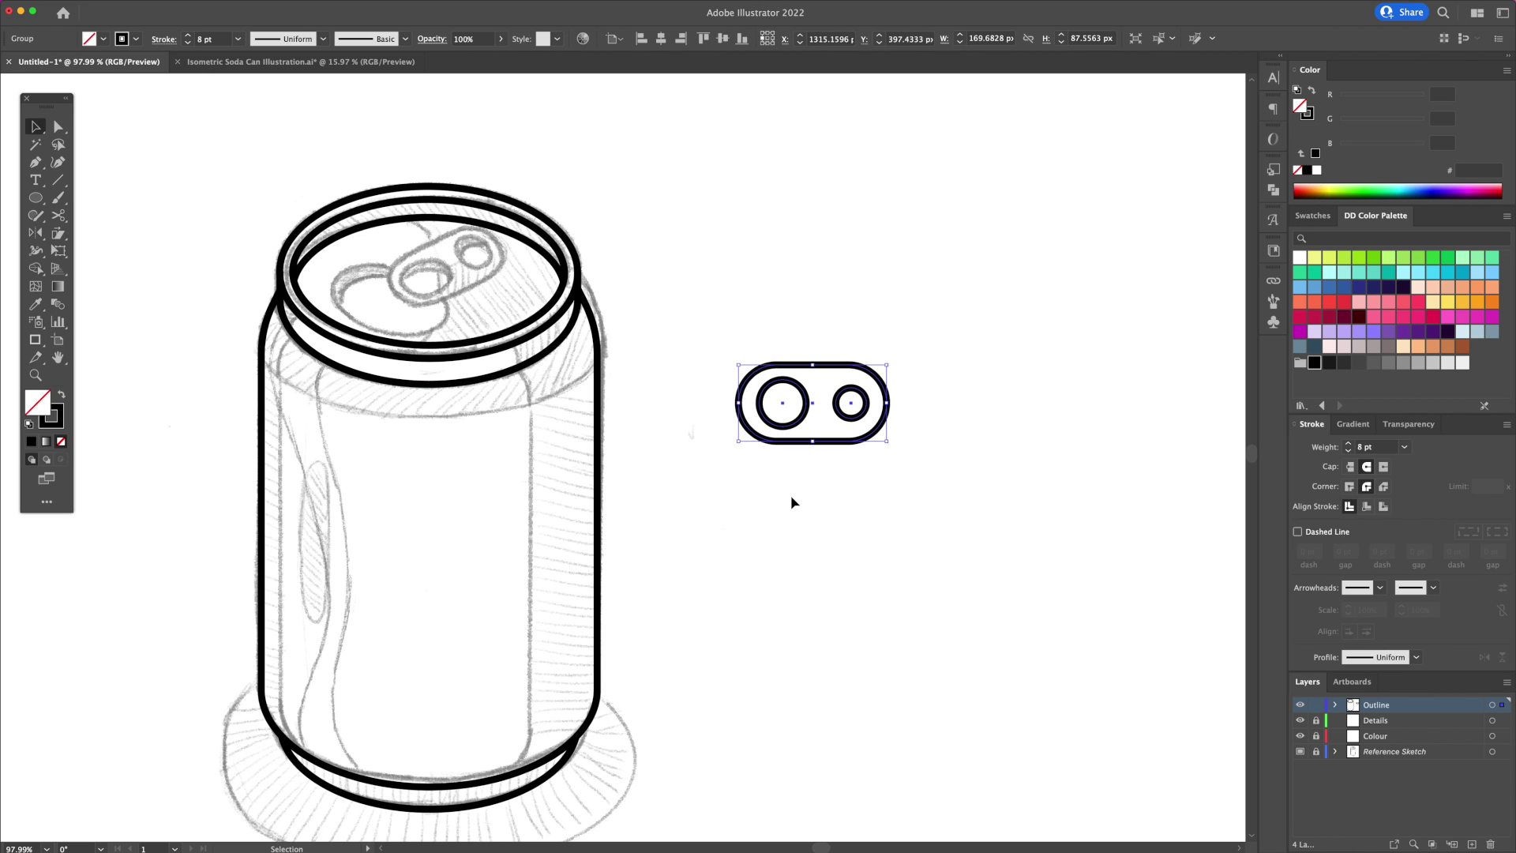
{"action": "left_click", "coordinate": [66, 235]}
{"action": "left_click", "coordinate": [119, 233]}
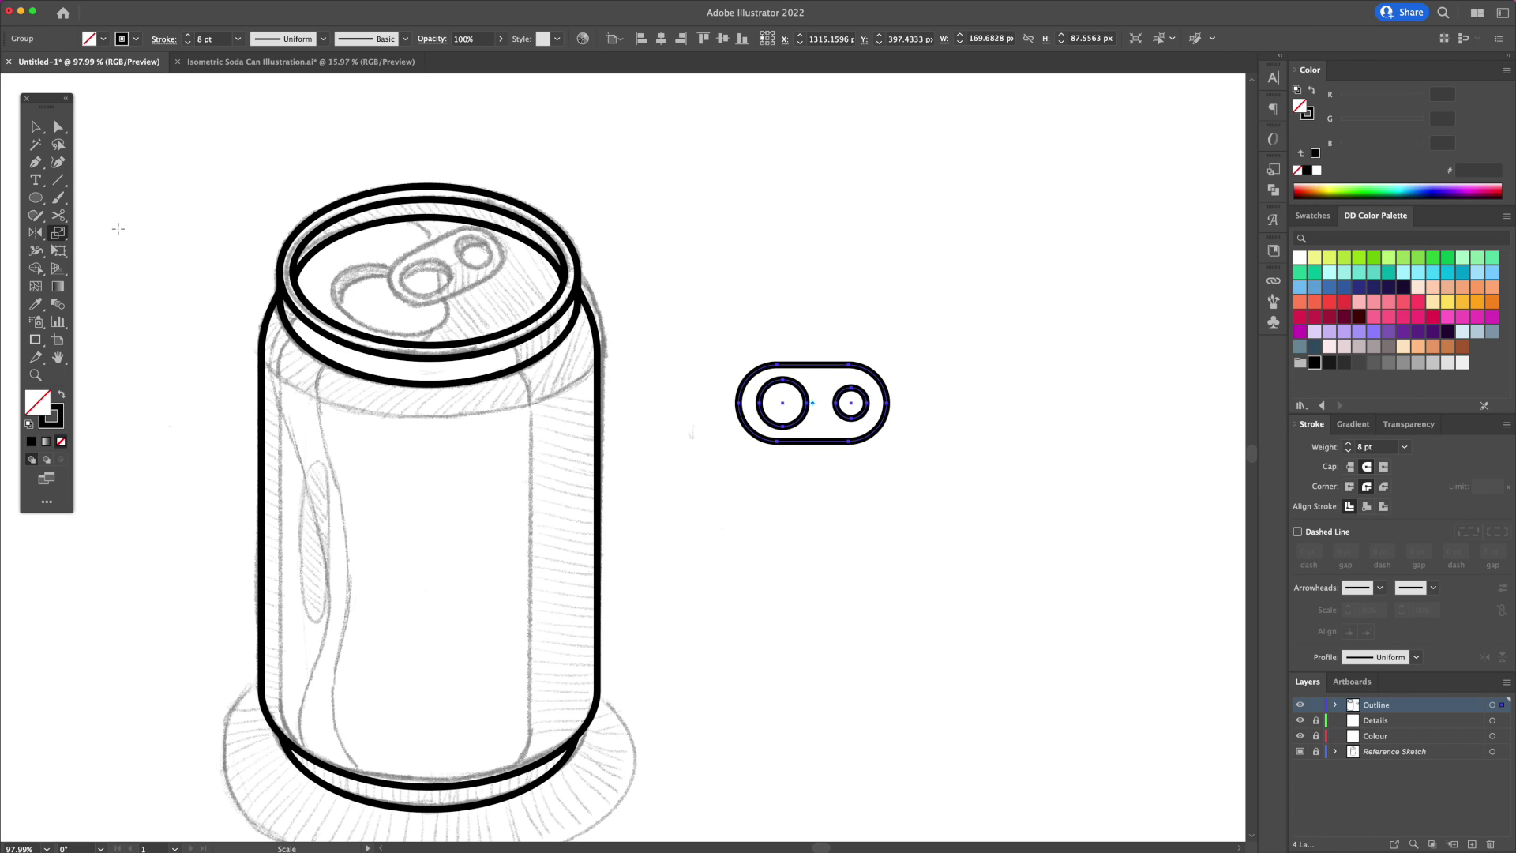
{"action": "key", "text": "Return"}
{"action": "type", "text": "100"}
{"action": "key", "text": "Tab"}
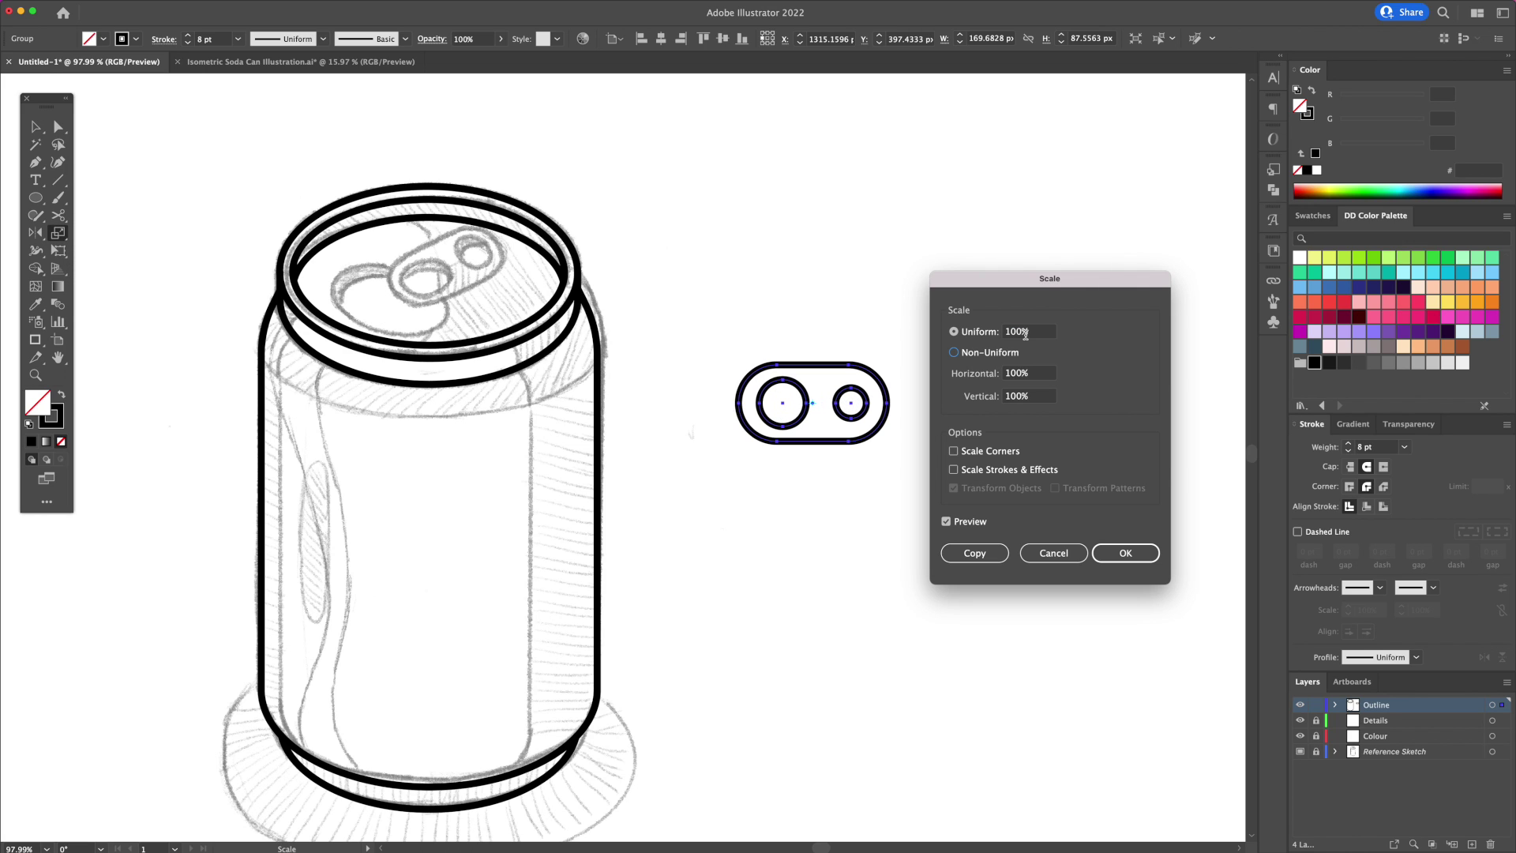
{"action": "key", "text": "space"}
{"action": "key", "text": "Tab"}
{"action": "type", "text": "82"}
{"action": "key", "text": "Tab"}
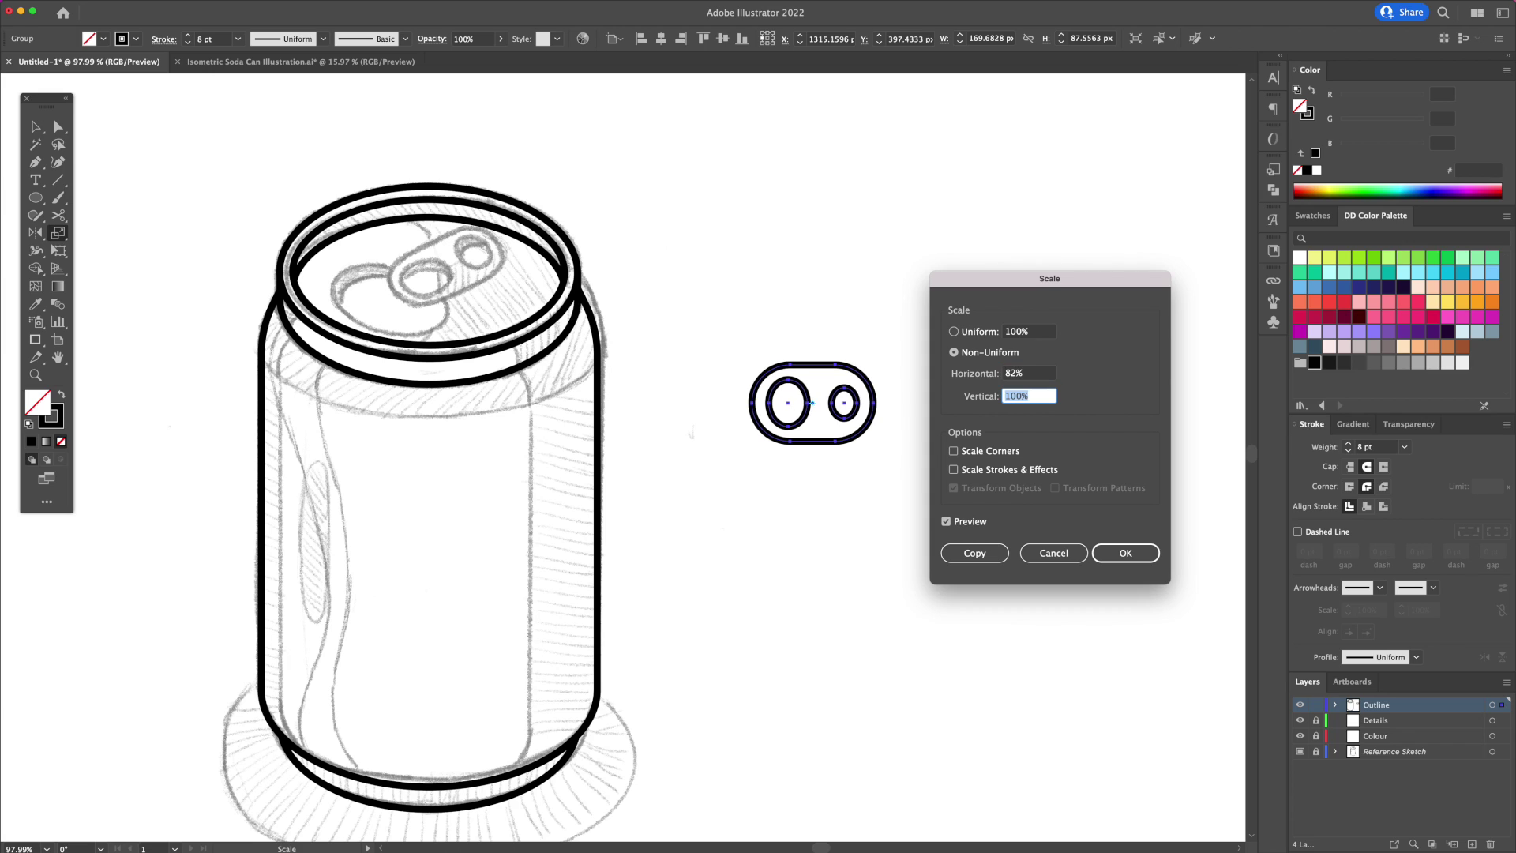
{"action": "key", "text": "Return"}
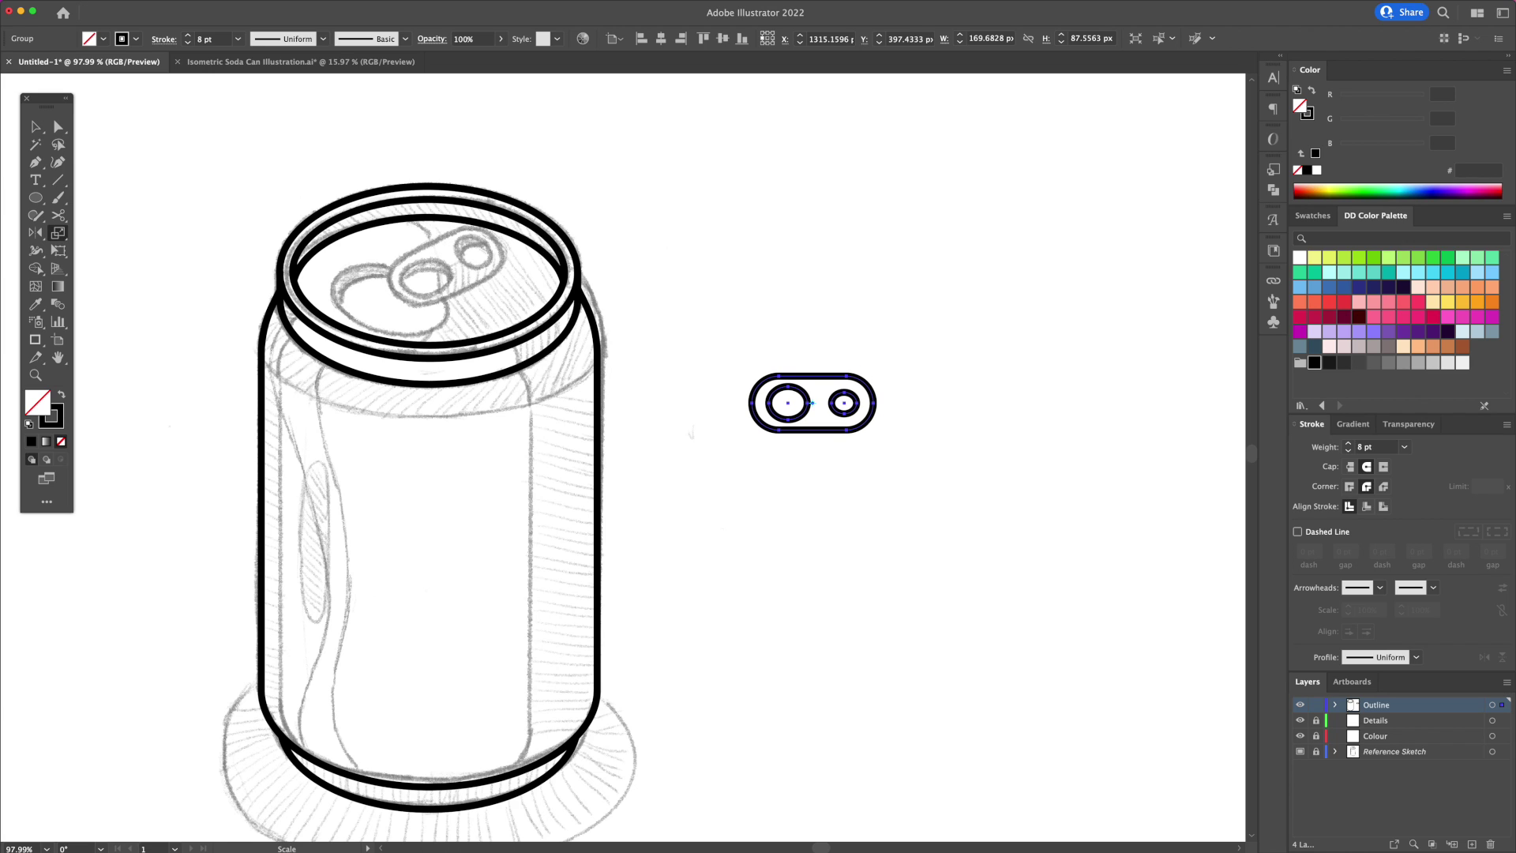
Shear the pull tab group by -30° along the horizontal axis and rotate it by 30°
{"action": "left_click_drag", "start_coordinate": [63, 236], "coordinate": [91, 246]}
{"action": "left_click", "coordinate": [693, 430], "text": "alt"}
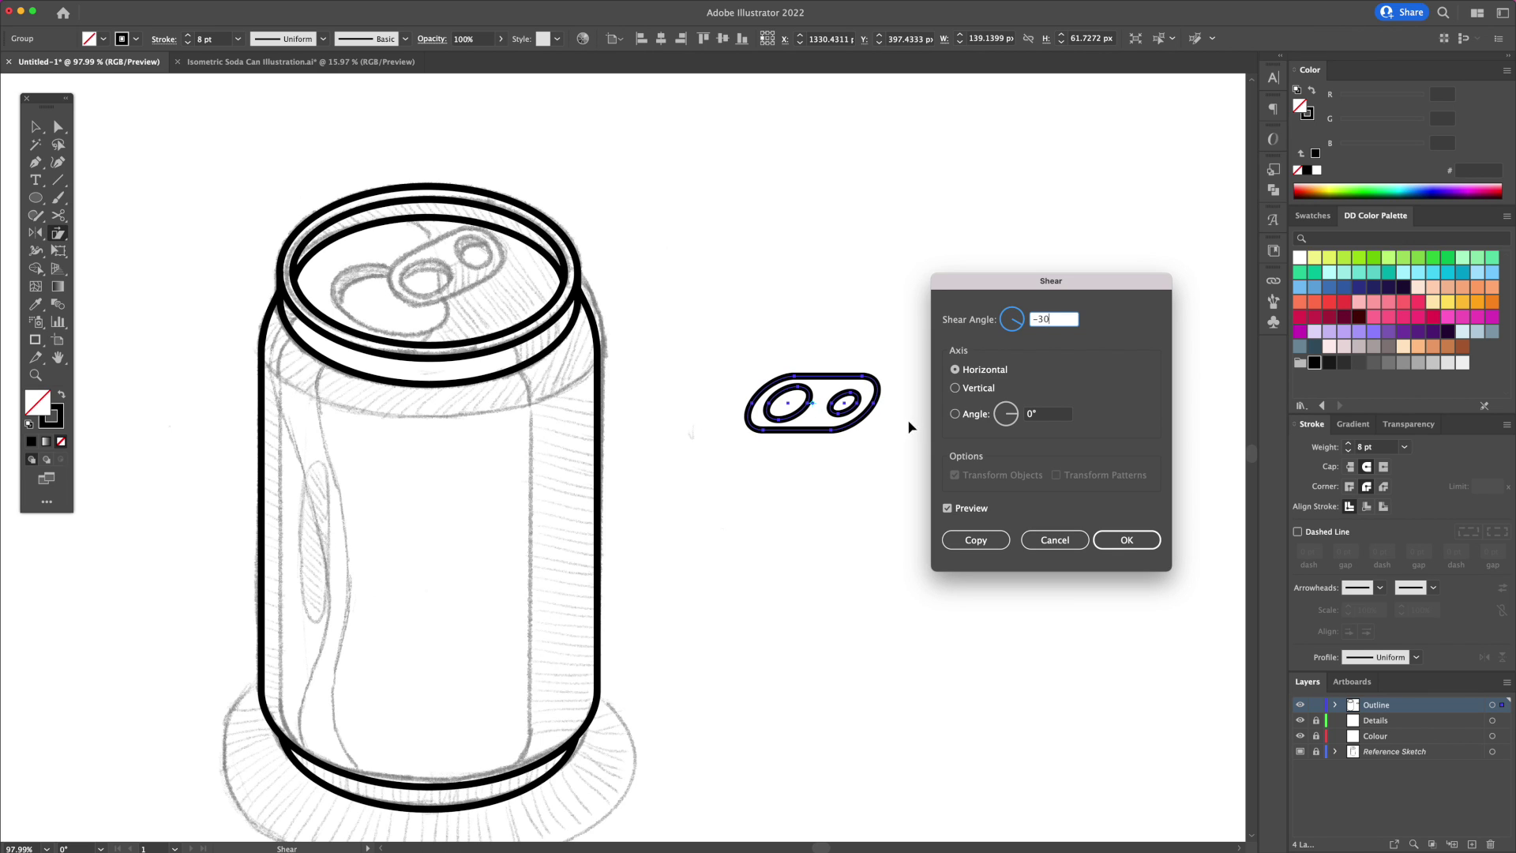
{"action": "type", "text": "-30"}
{"action": "left_click", "coordinate": [1126, 539]}
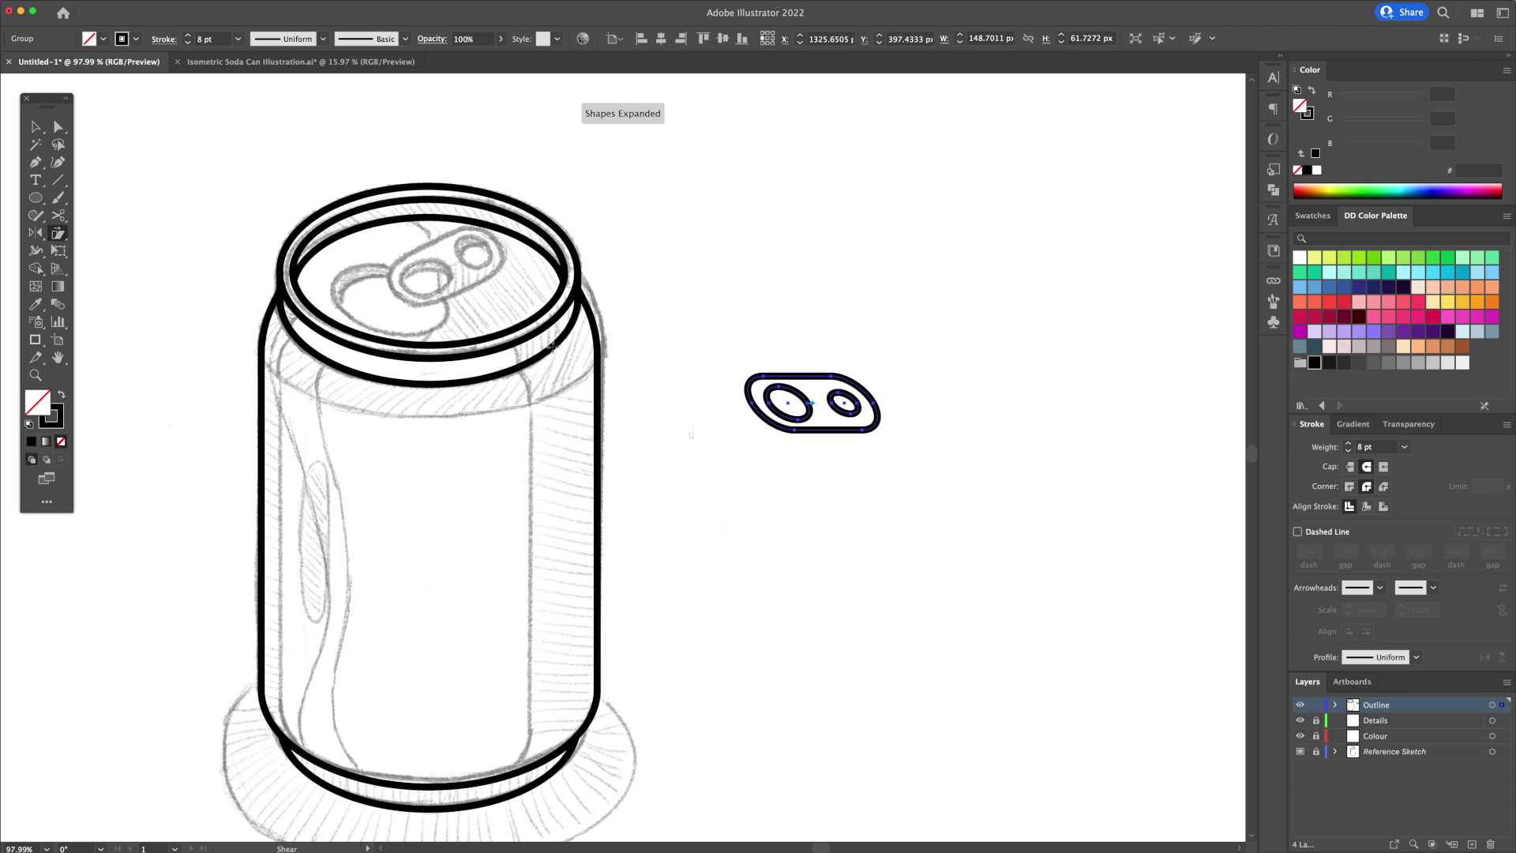
{"action": "double_click", "coordinate": [35, 233]}
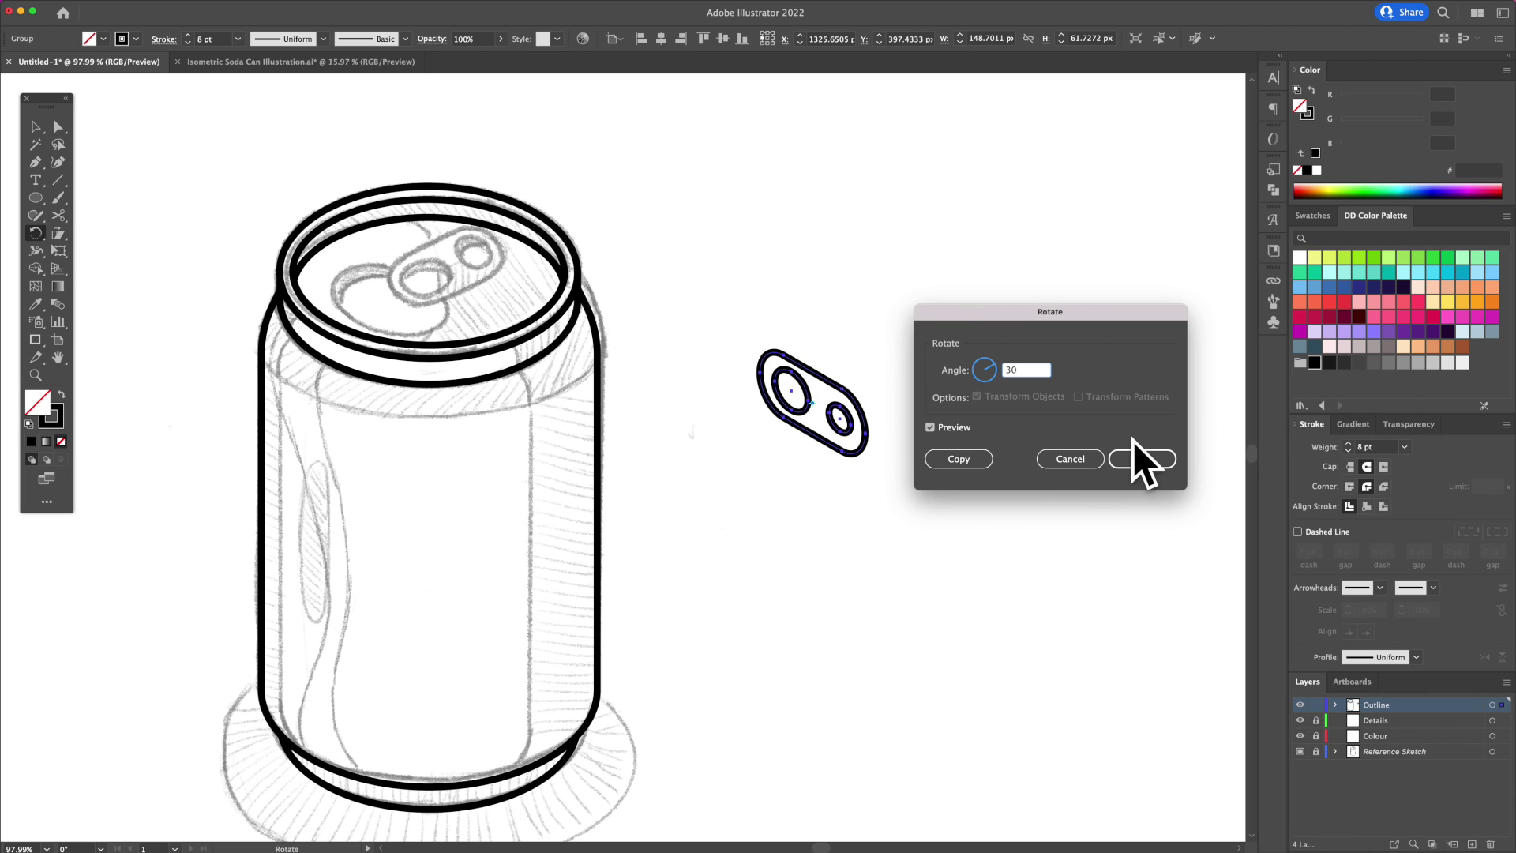
{"action": "left_click", "coordinate": [1136, 457]}
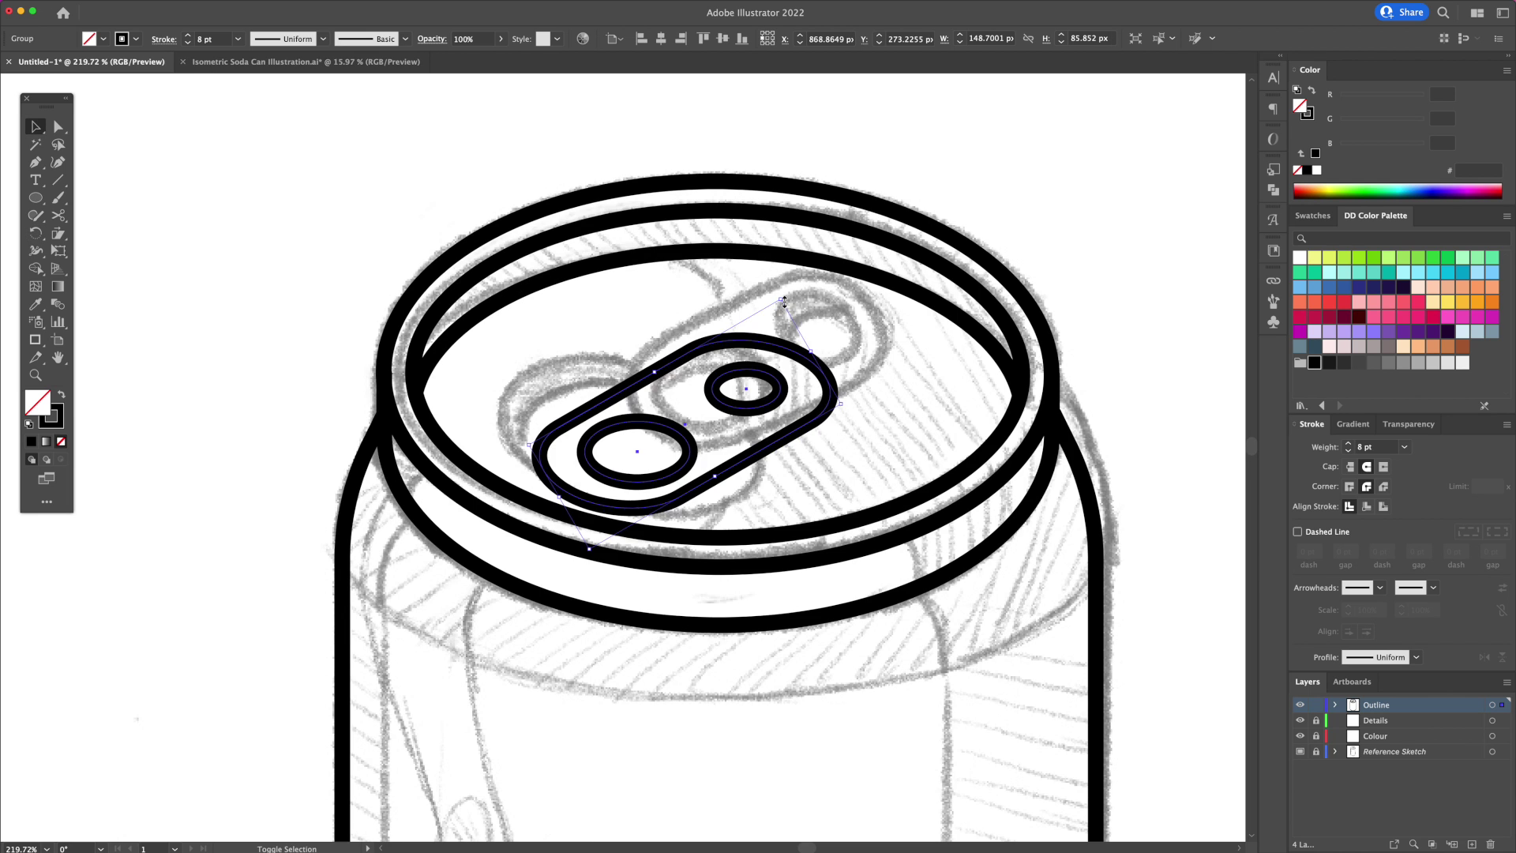
Scale the pull tab down slightly and position it over the sketched tab on the can's lid
{"action": "mouse_move", "coordinate": [779, 303]}
{"action": "left_mouse_down"}
{"action": "mouse_move", "coordinate": [765, 327]}
{"action": "mouse_move", "coordinate": [836, 298]}
{"action": "left_mouse_up"}
{"action": "left_click_drag", "start_coordinate": [884, 347], "coordinate": [892, 347]}
{"action": "left_click", "coordinate": [881, 377]}
Copy the lid's innermost ellipse in front, shrink it to about 116 × 62 px and place it over the sketched mouth opening
{"action": "left_click", "coordinate": [939, 484]}
{"action": "key", "text": "super+c"}
{"action": "key", "text": "super+f"}
{"action": "left_click_drag", "start_coordinate": [1022, 210], "coordinate": [888, 308]}
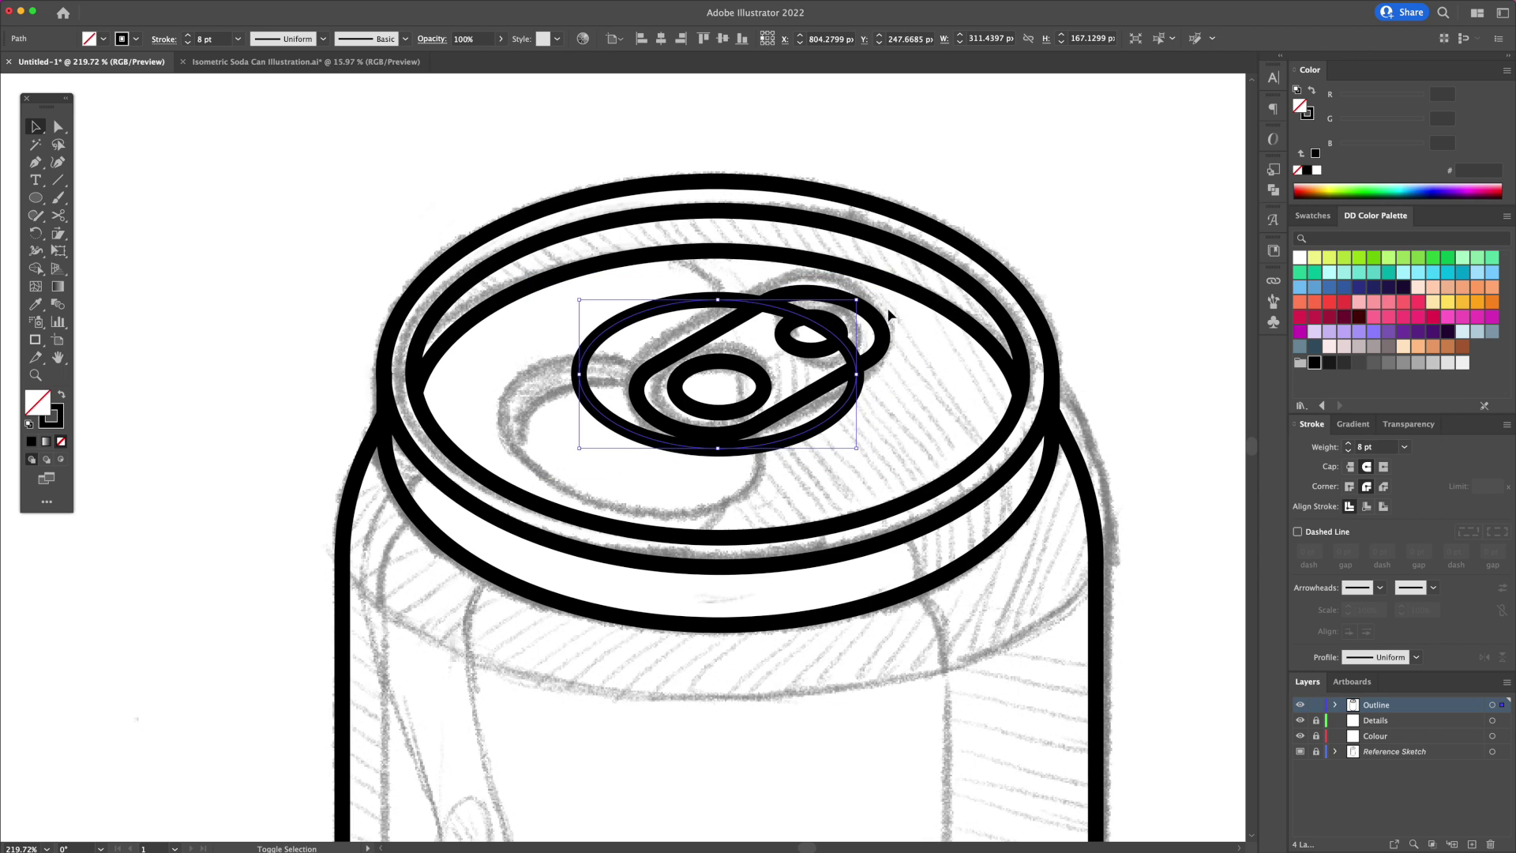
{"action": "left_click_drag", "start_coordinate": [865, 373], "coordinate": [811, 421]}
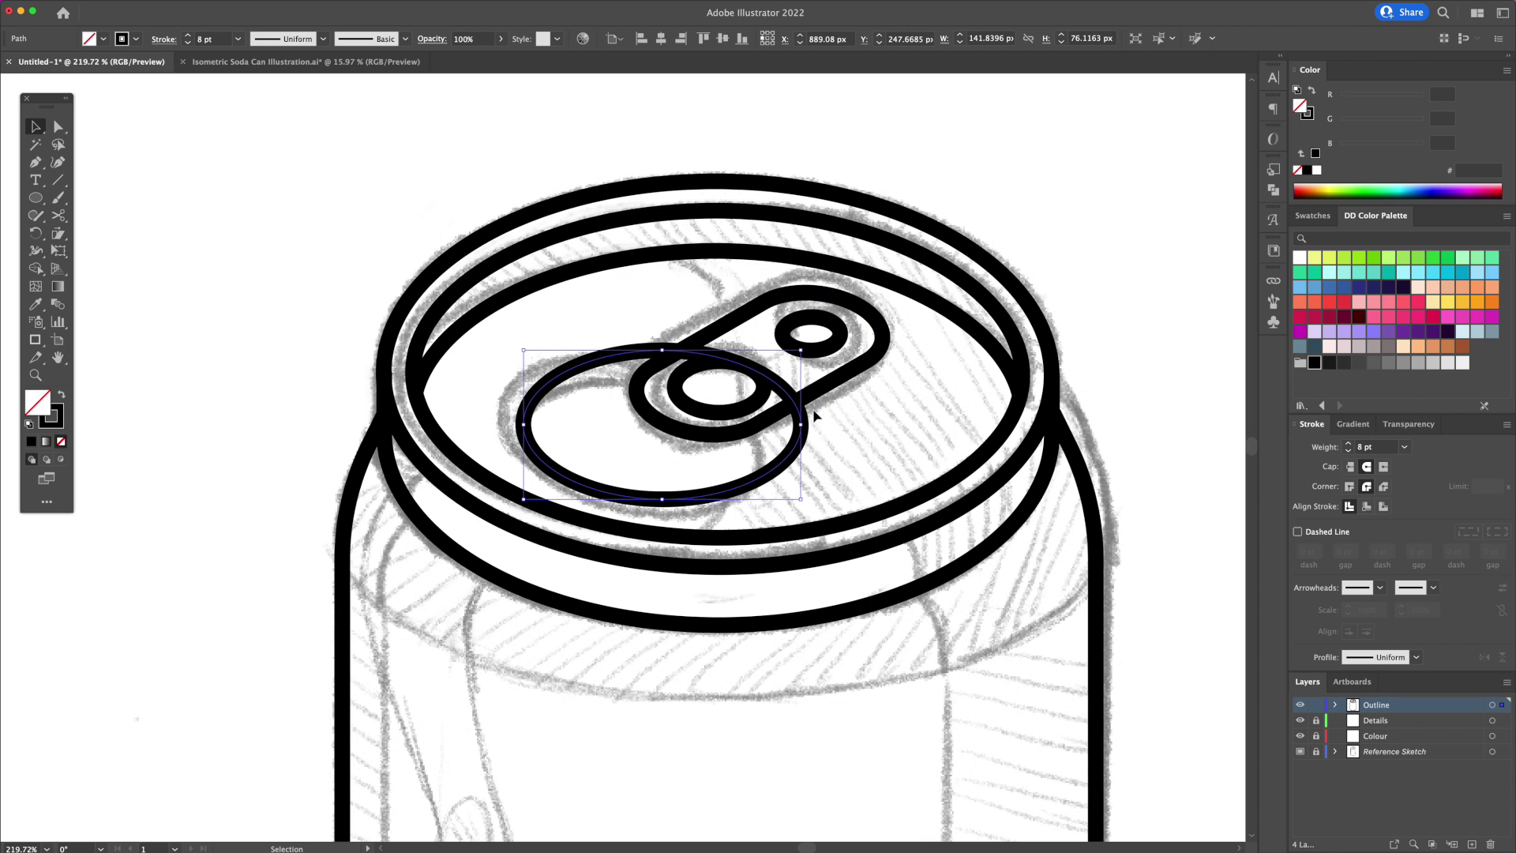
{"action": "left_click_drag", "start_coordinate": [800, 350], "coordinate": [776, 364]}
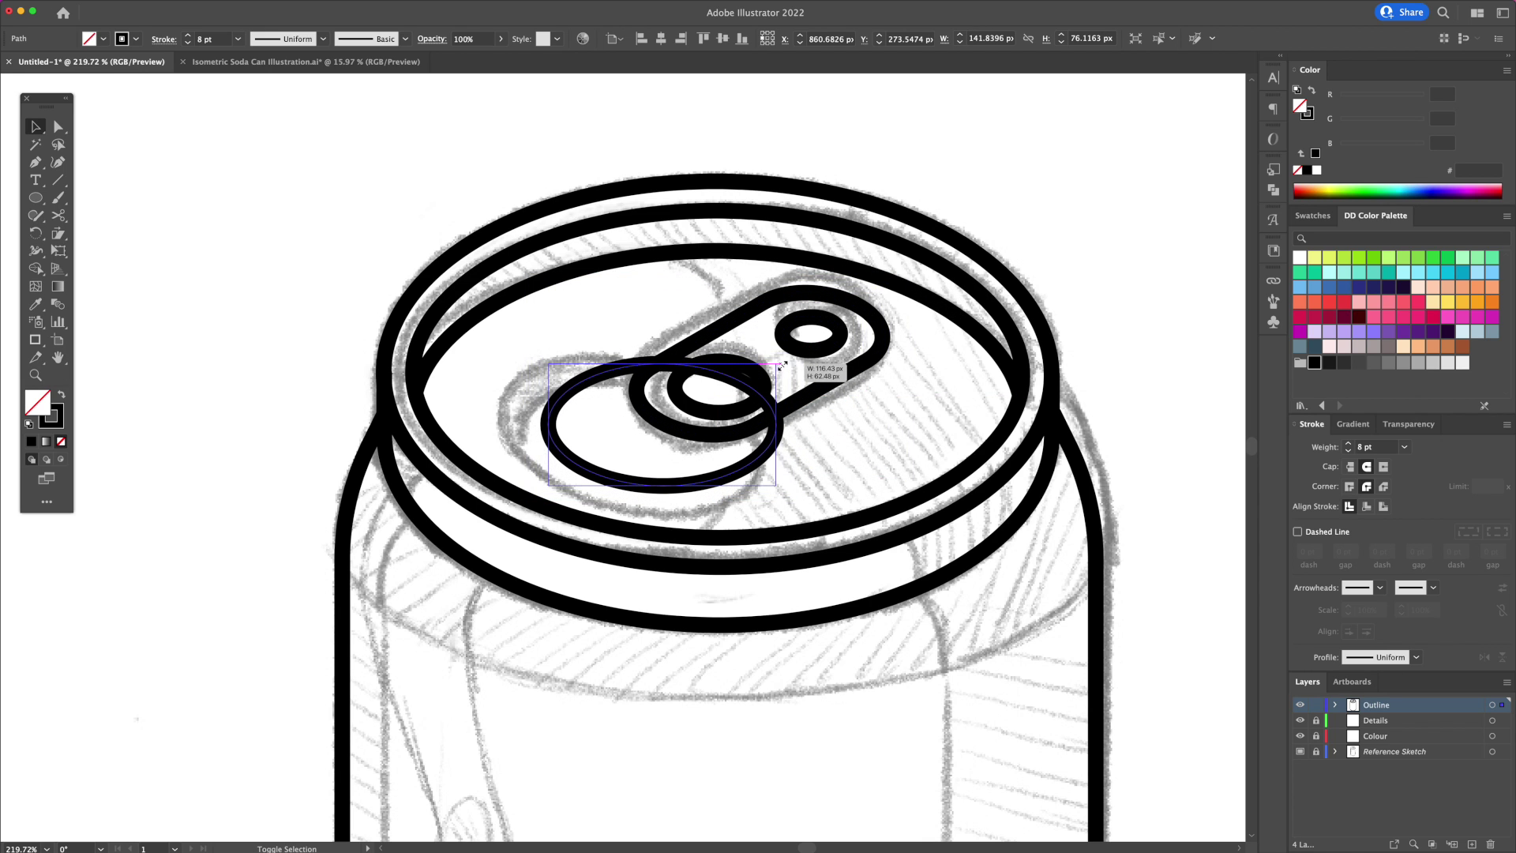
{"action": "left_click_drag", "start_coordinate": [776, 431], "coordinate": [762, 440]}
Trim the mouth opening where it passes under the pull tab with the Shape Builder, keeping the part inside the tab's hole
{"action": "left_click", "coordinate": [786, 441]}
{"action": "left_click", "coordinate": [783, 416]}
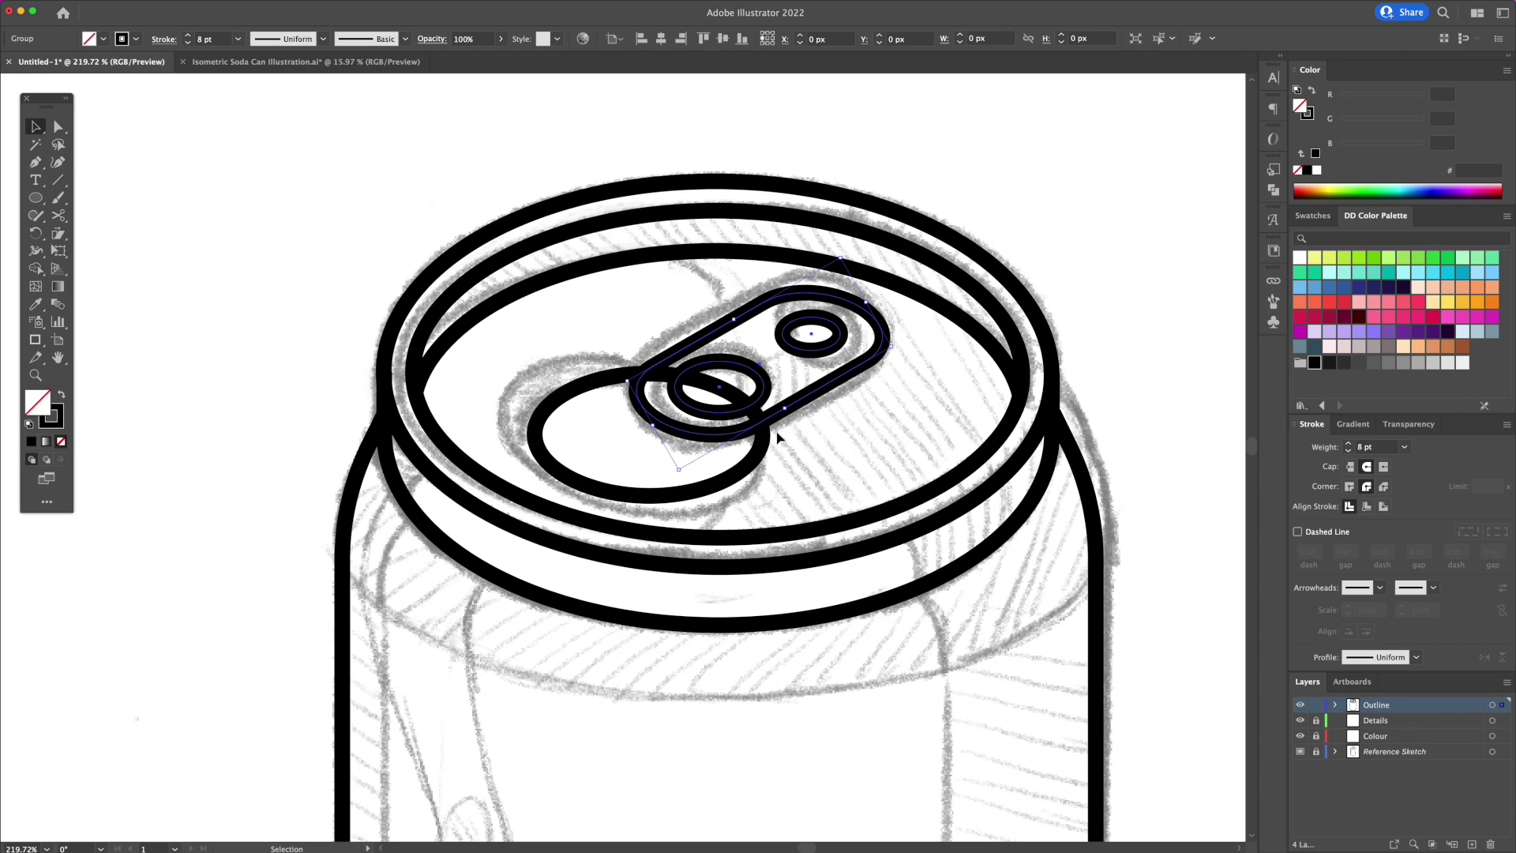
{"action": "key", "text": "shift+m"}
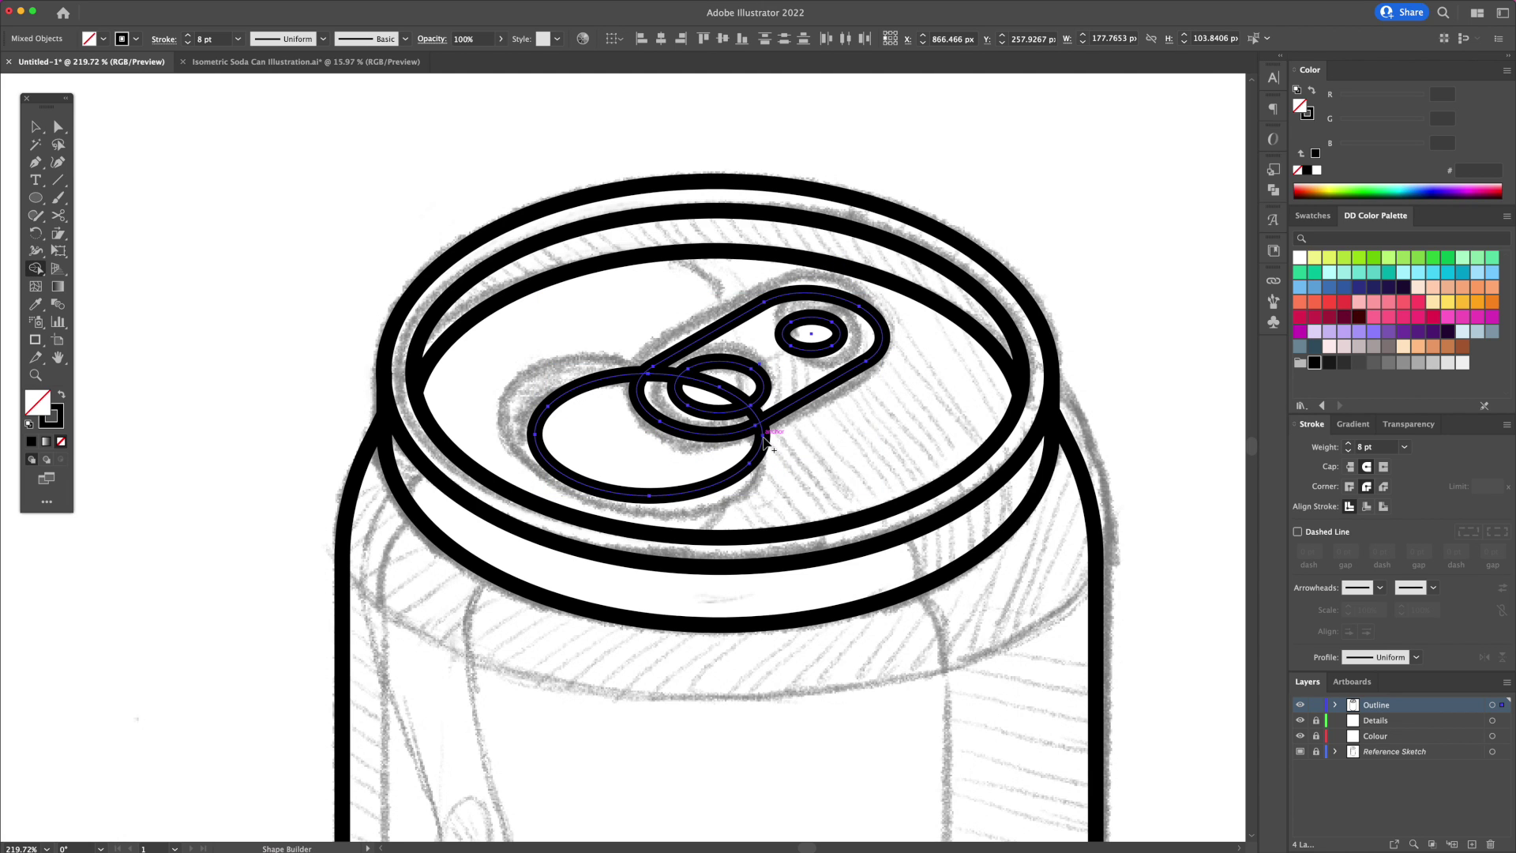
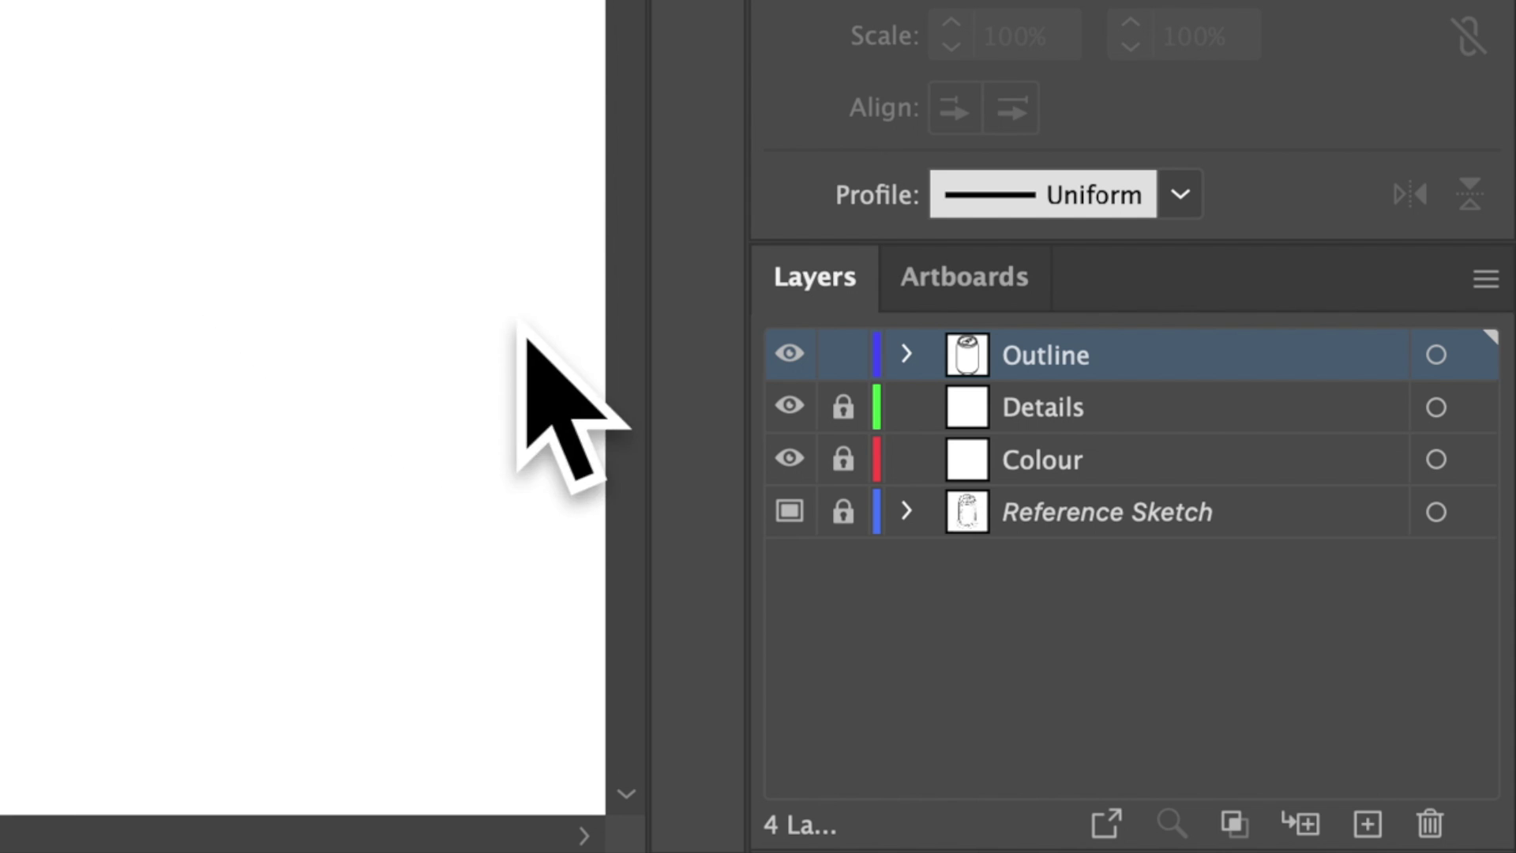
Unlock the Details layer and trace the stripe's right wavy edge from the neck to the base with a 4 pt Pen path
{"action": "left_click", "coordinate": [843, 409]}
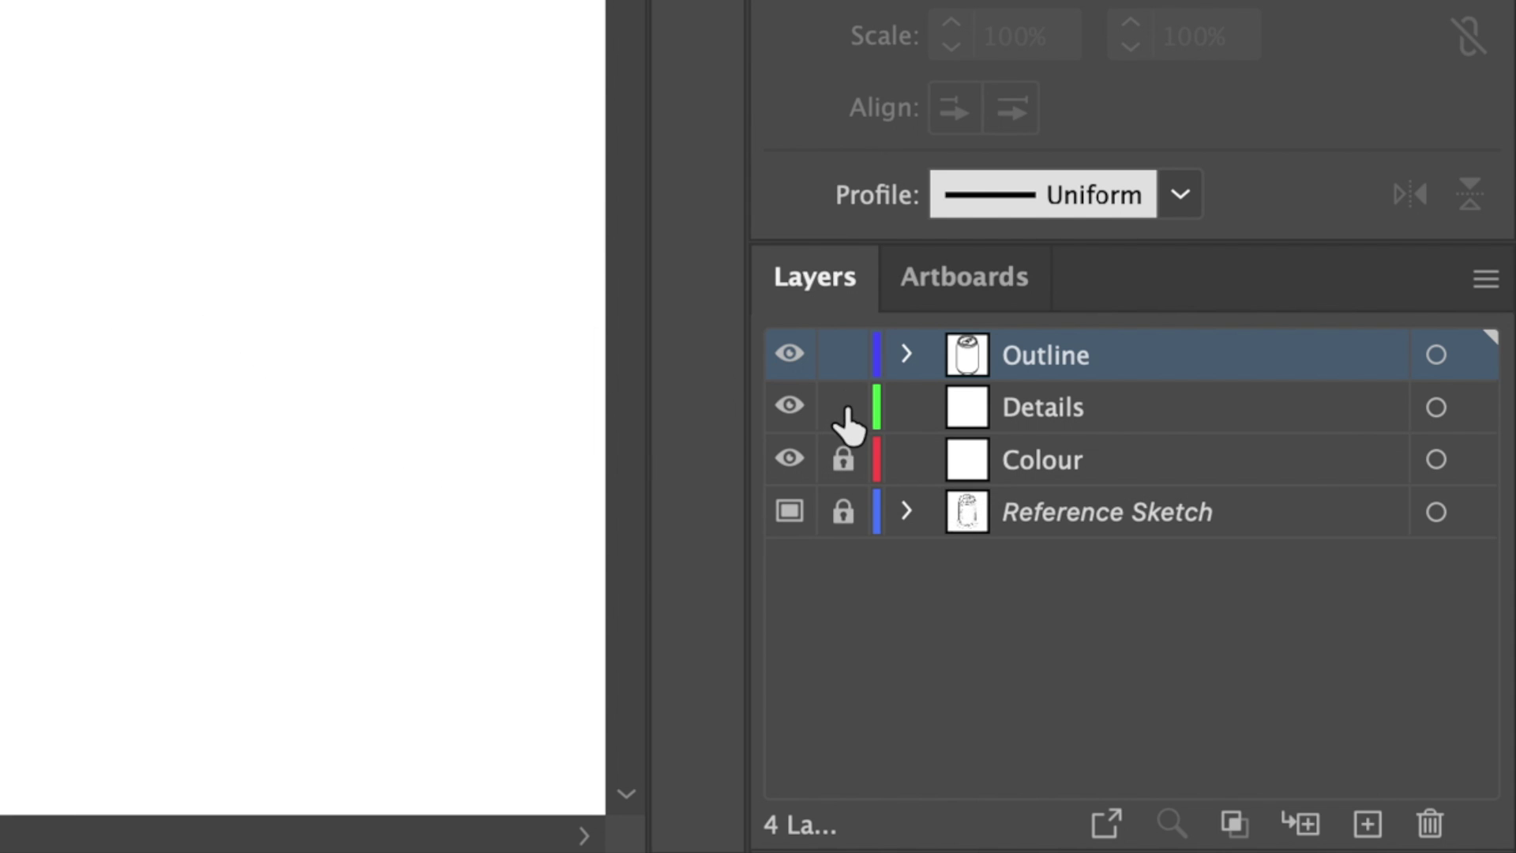
{"action": "left_click", "coordinate": [1006, 409]}
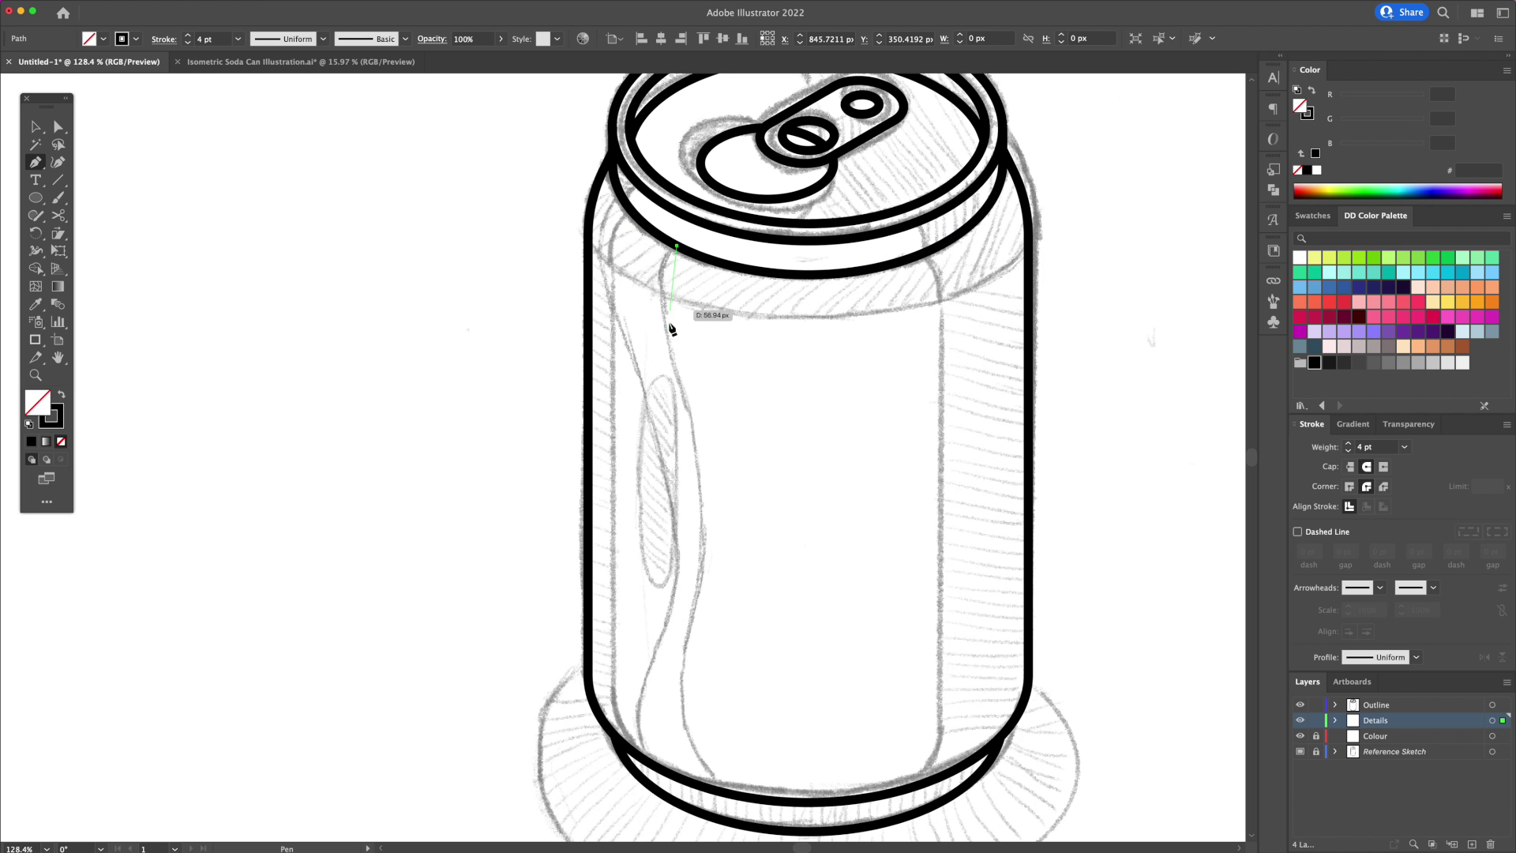
{"action": "left_click_drag", "start_coordinate": [685, 388], "coordinate": [687, 398]}
{"action": "left_click_drag", "start_coordinate": [700, 559], "coordinate": [636, 385]}
{"action": "left_click_drag", "start_coordinate": [676, 535], "coordinate": [748, 612]}
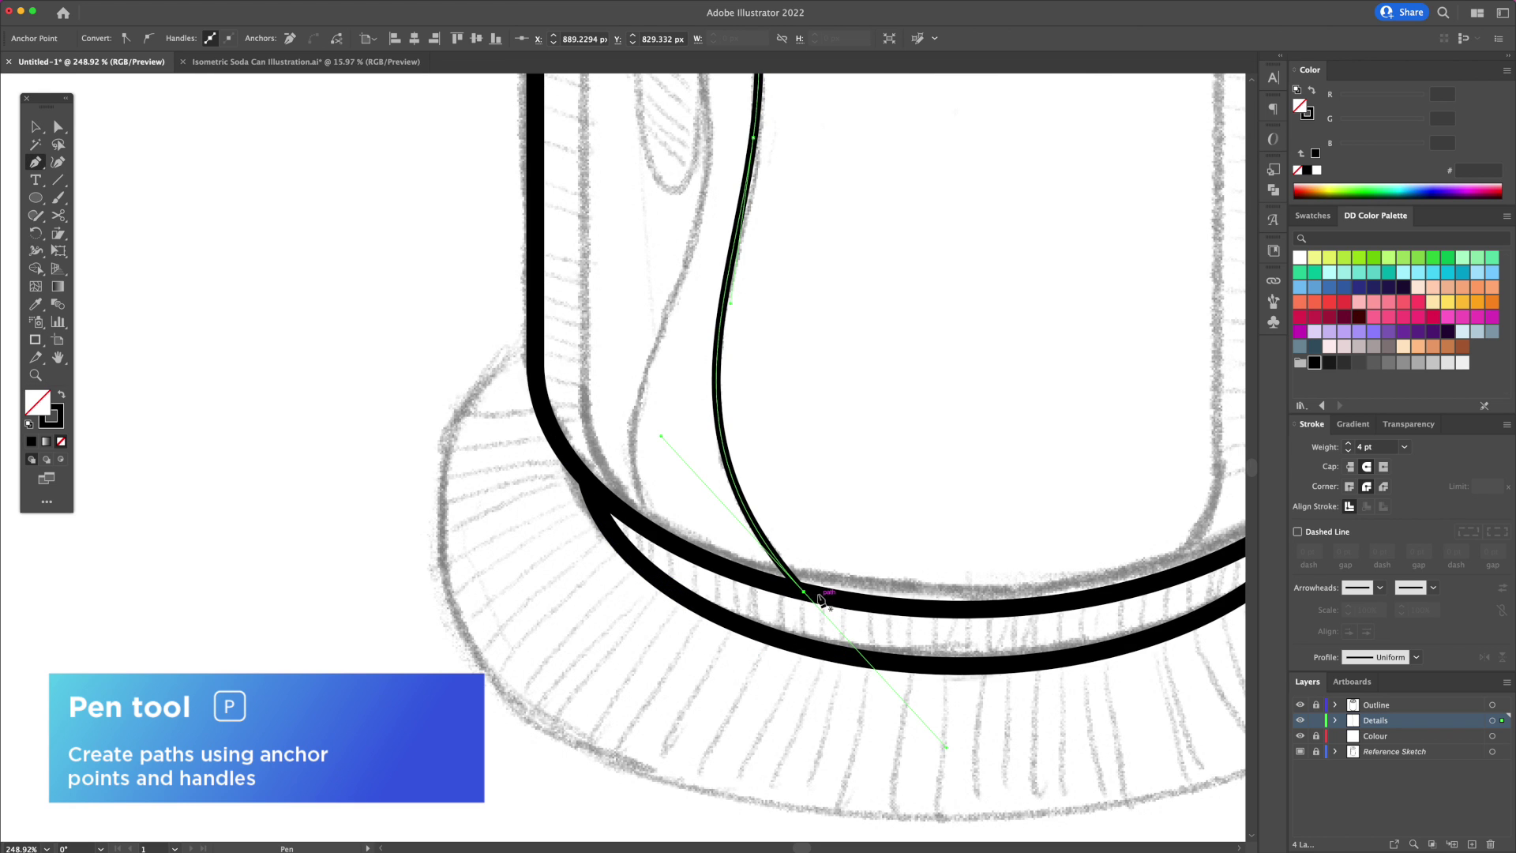
{"action": "left_click", "coordinate": [803, 591]}
Continue the Pen path along the base and up the stripe's left wavy edge to the can's neck
{"action": "mouse_move", "coordinate": [643, 526]}
{"action": "left_mouse_down"}
{"action": "mouse_move", "coordinate": [589, 487]}
{"action": "mouse_move", "coordinate": [632, 680]}
{"action": "left_mouse_up"}
{"action": "left_click", "coordinate": [643, 526]}
{"action": "left_click_drag", "start_coordinate": [648, 488], "coordinate": [666, 460]}
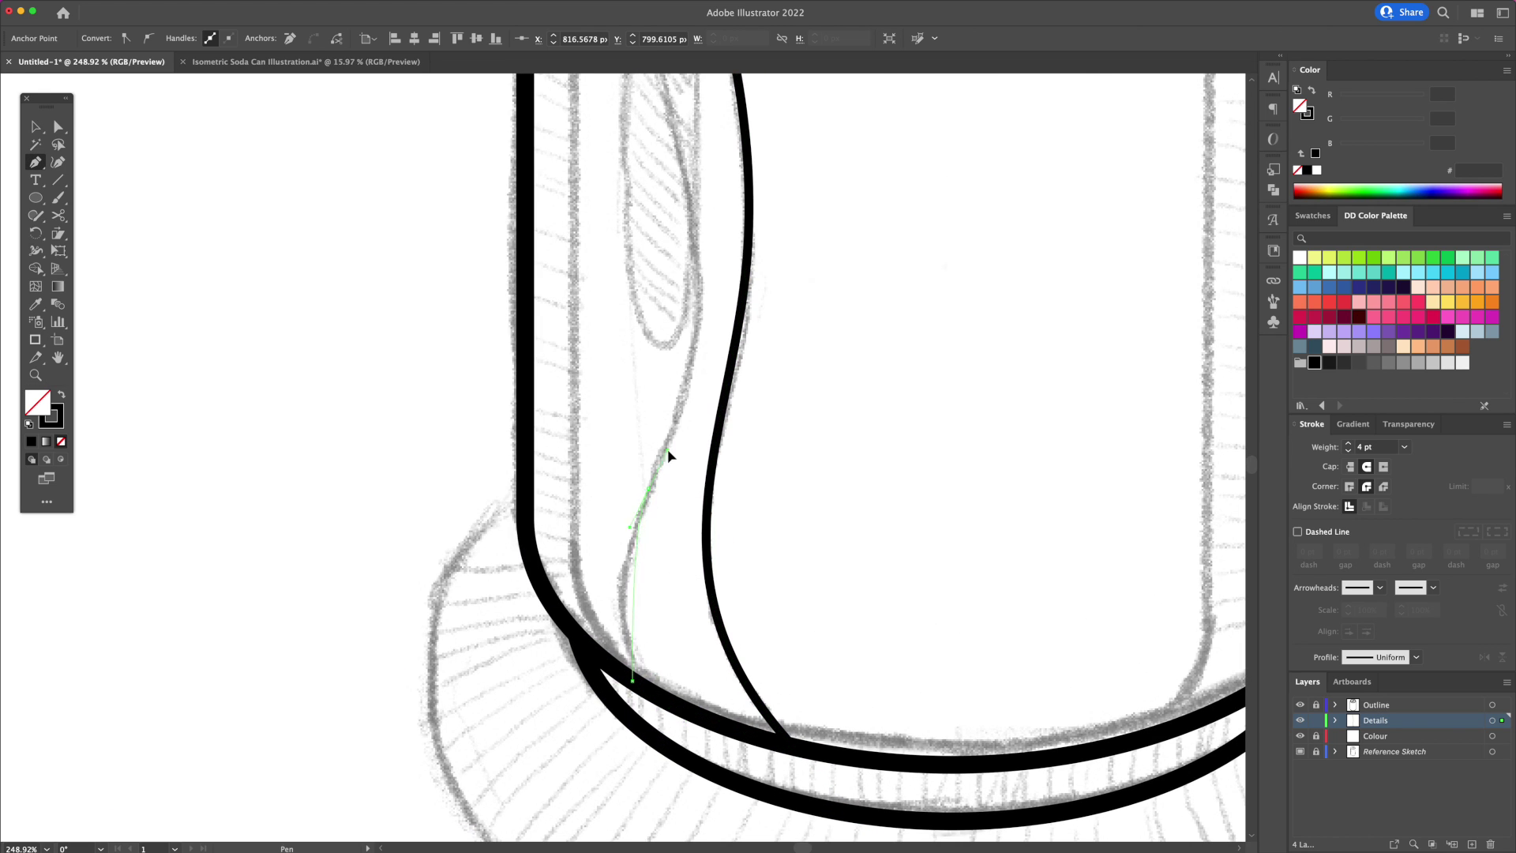
{"action": "left_click_drag", "start_coordinate": [683, 450], "coordinate": [652, 372]}
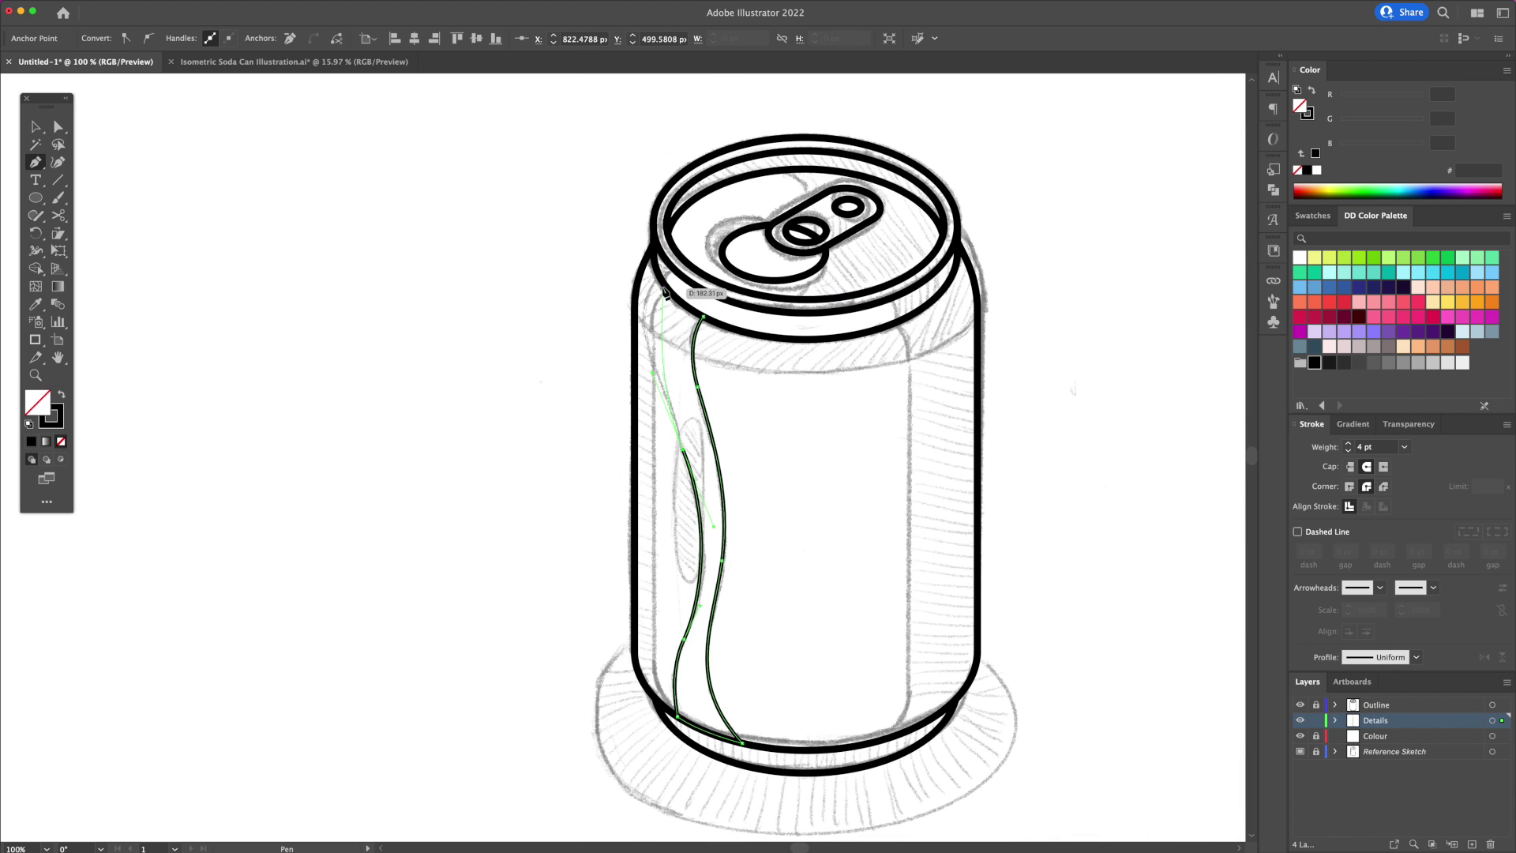
{"action": "left_click", "coordinate": [662, 282]}
{"action": "scroll", "coordinate": [695, 261], "scroll_direction": "up", "scroll_amount": 10}
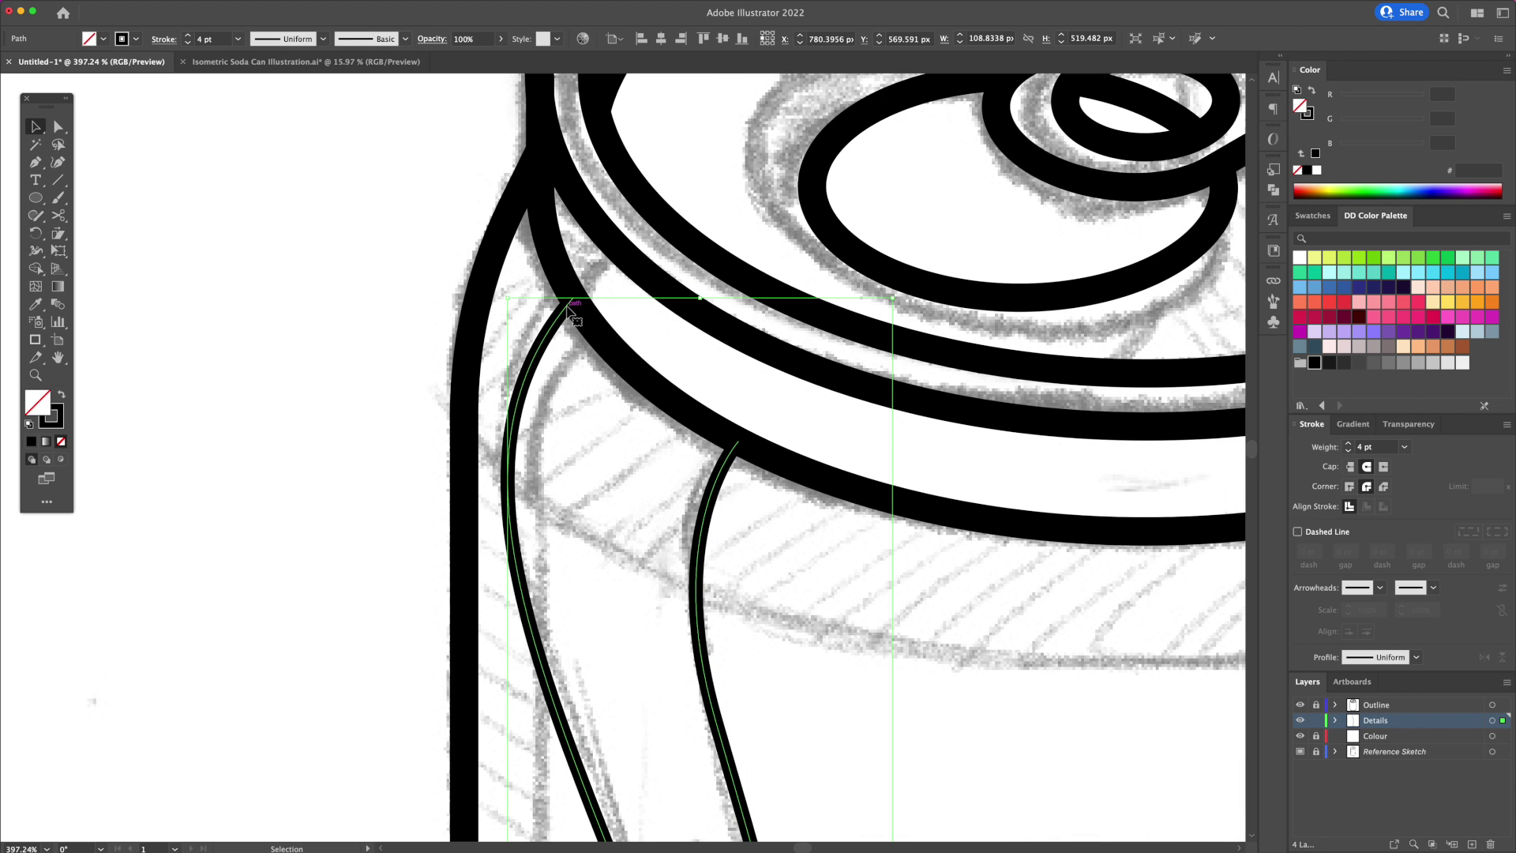
{"action": "left_click_drag", "start_coordinate": [739, 442], "coordinate": [845, 498]}
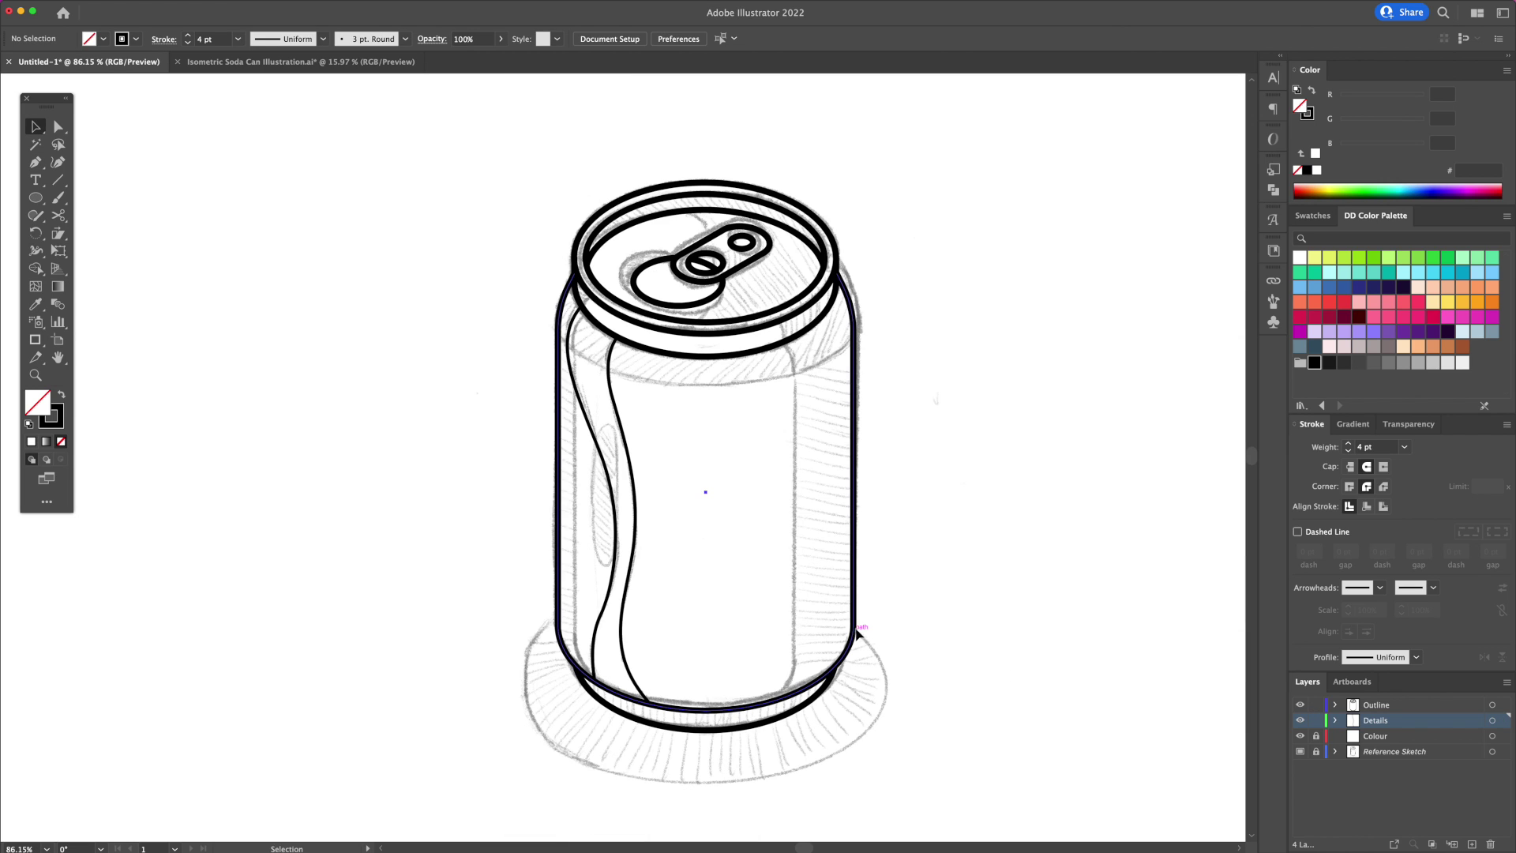
Copy the can body outline up to the sketched shoulder line and move the copy to the Details layer with a 4 pt stroke
{"action": "left_click_drag", "start_coordinate": [858, 632], "coordinate": [837, 314]}
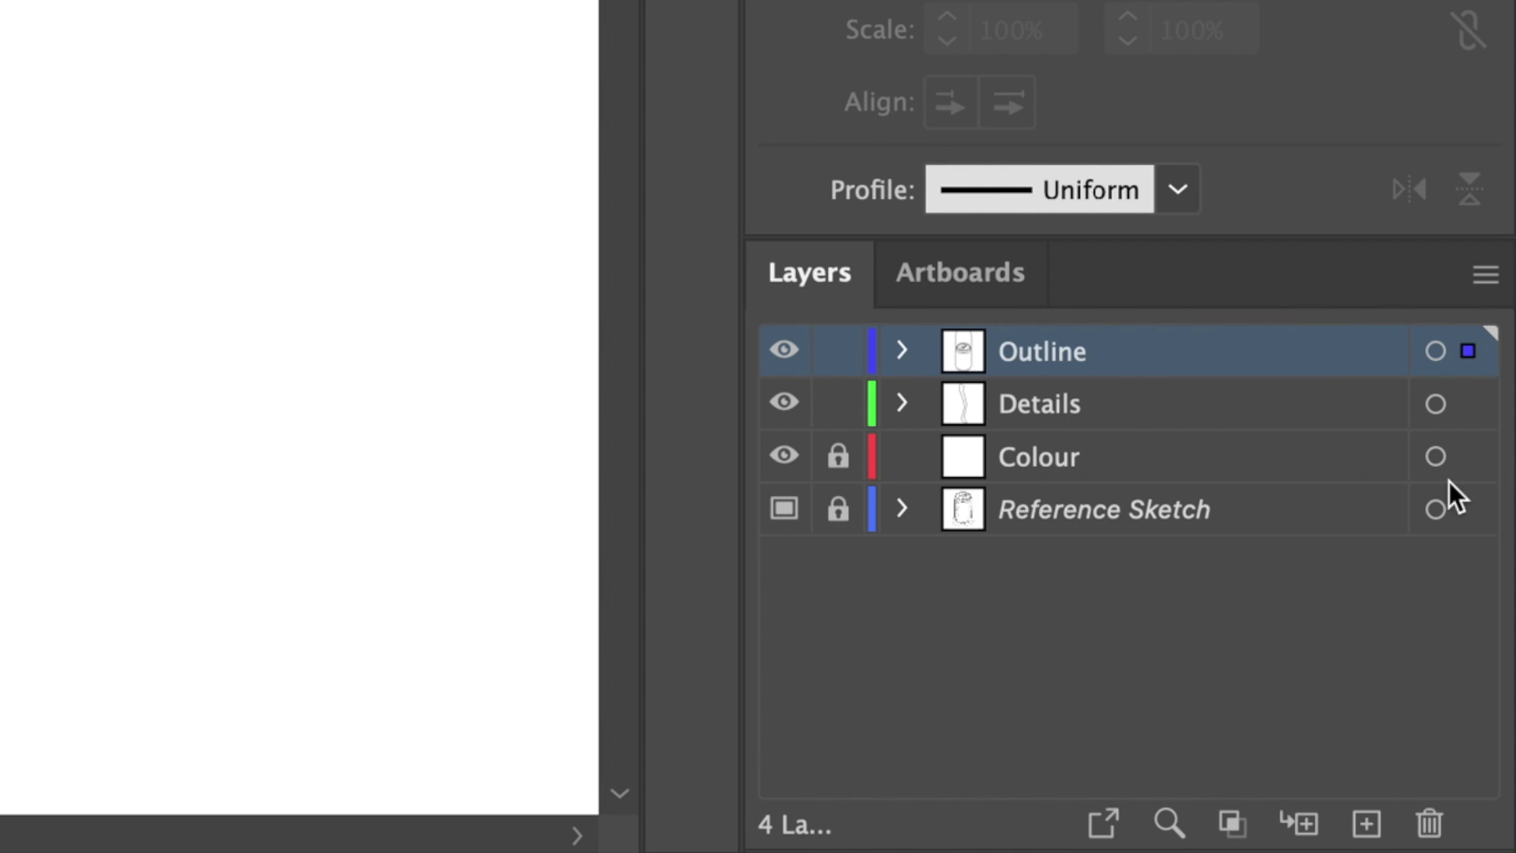
{"action": "left_click_drag", "start_coordinate": [1467, 350], "coordinate": [1470, 404]}
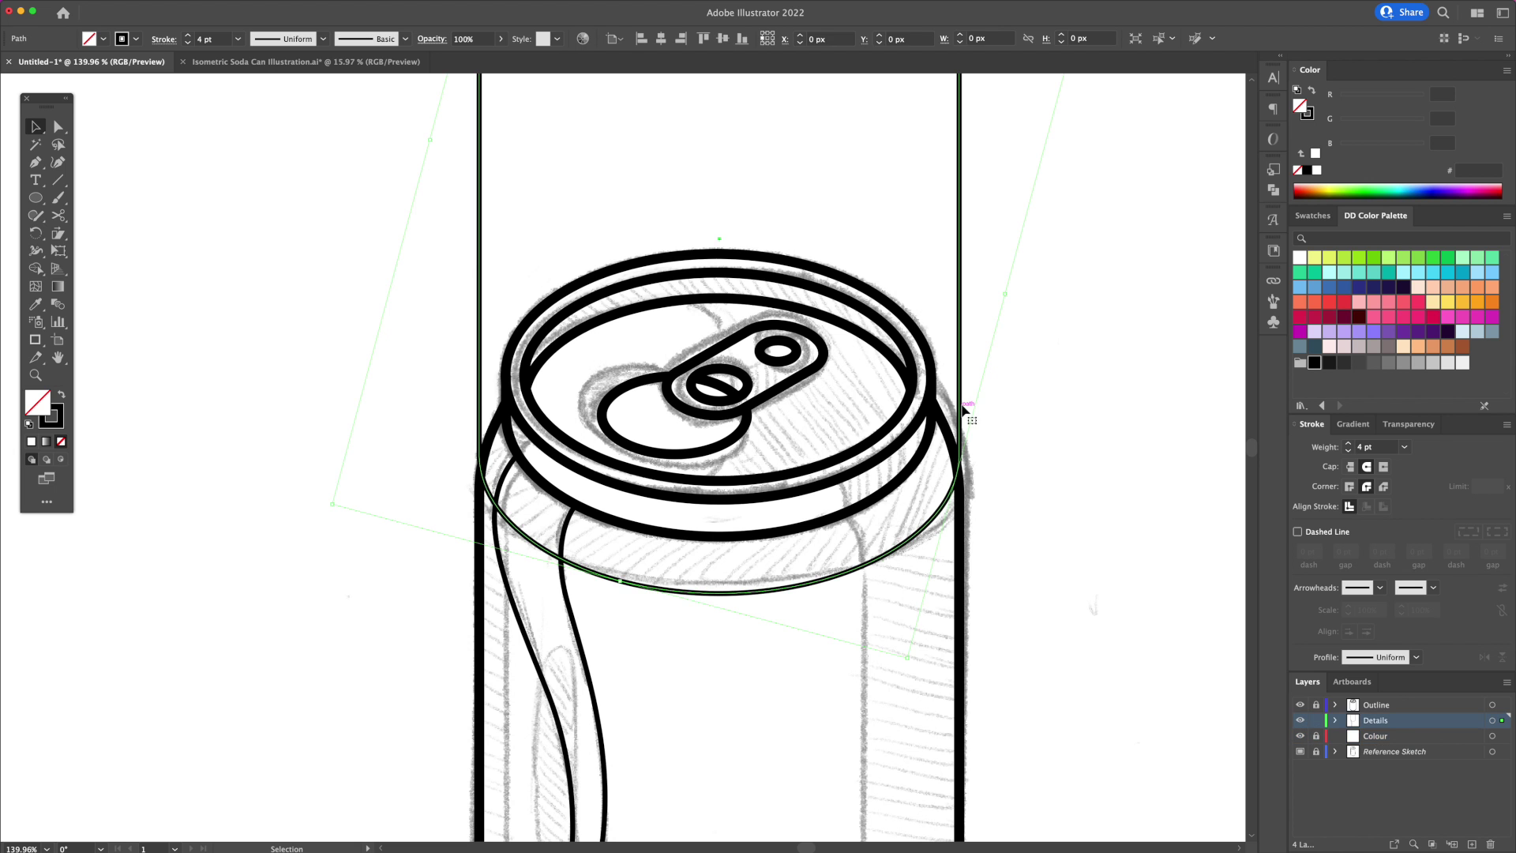
Isolate the copied outline and add anchor points where its curve crosses the can's right and left sides
{"action": "double_click", "coordinate": [963, 409]}
{"action": "key", "text": "p"}
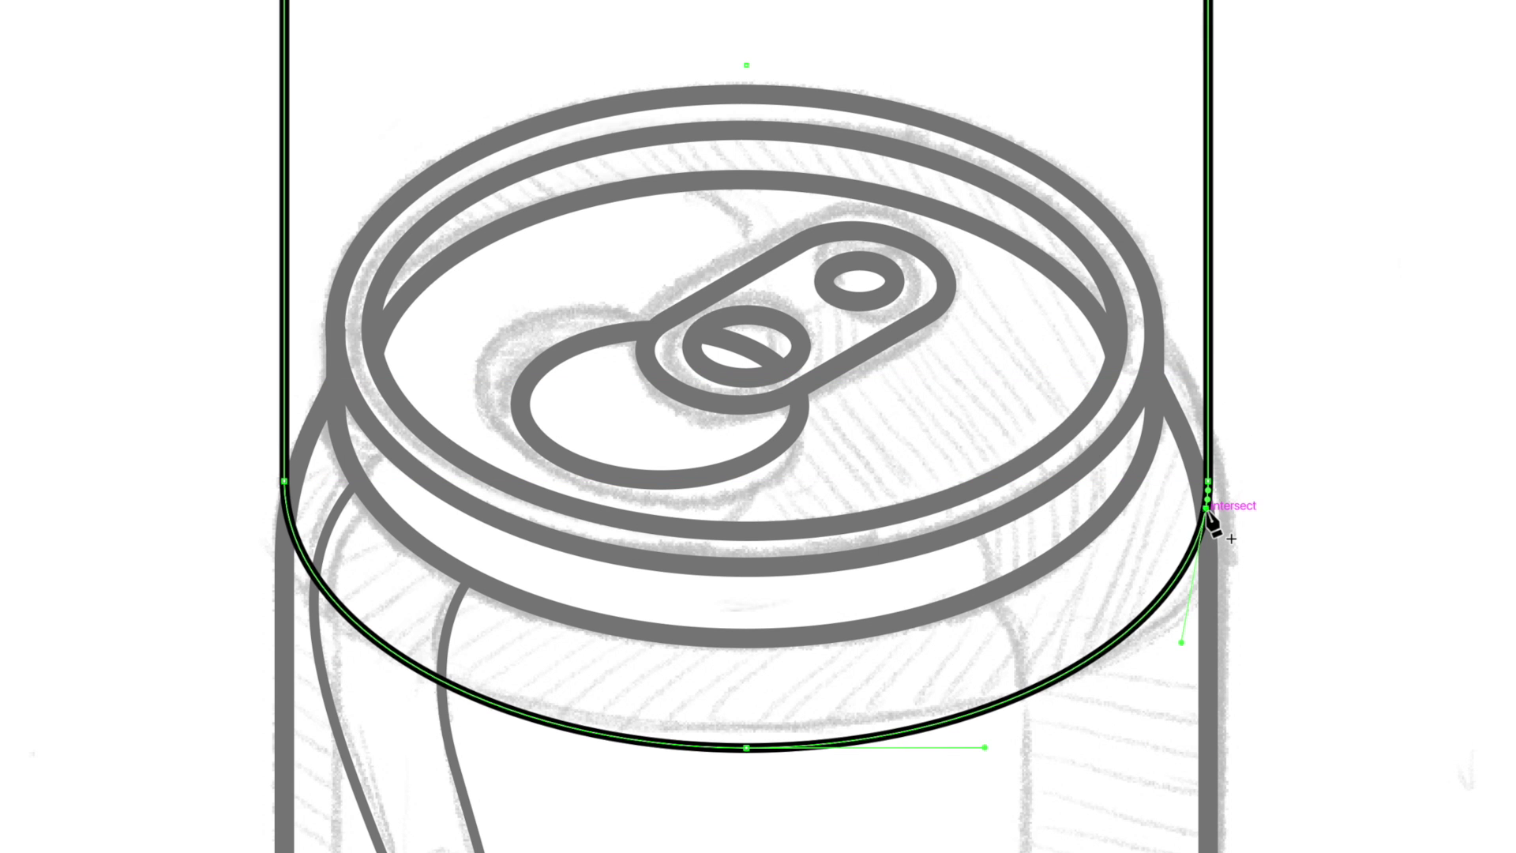
{"action": "left_click", "coordinate": [288, 511]}
{"action": "key", "text": "v"}
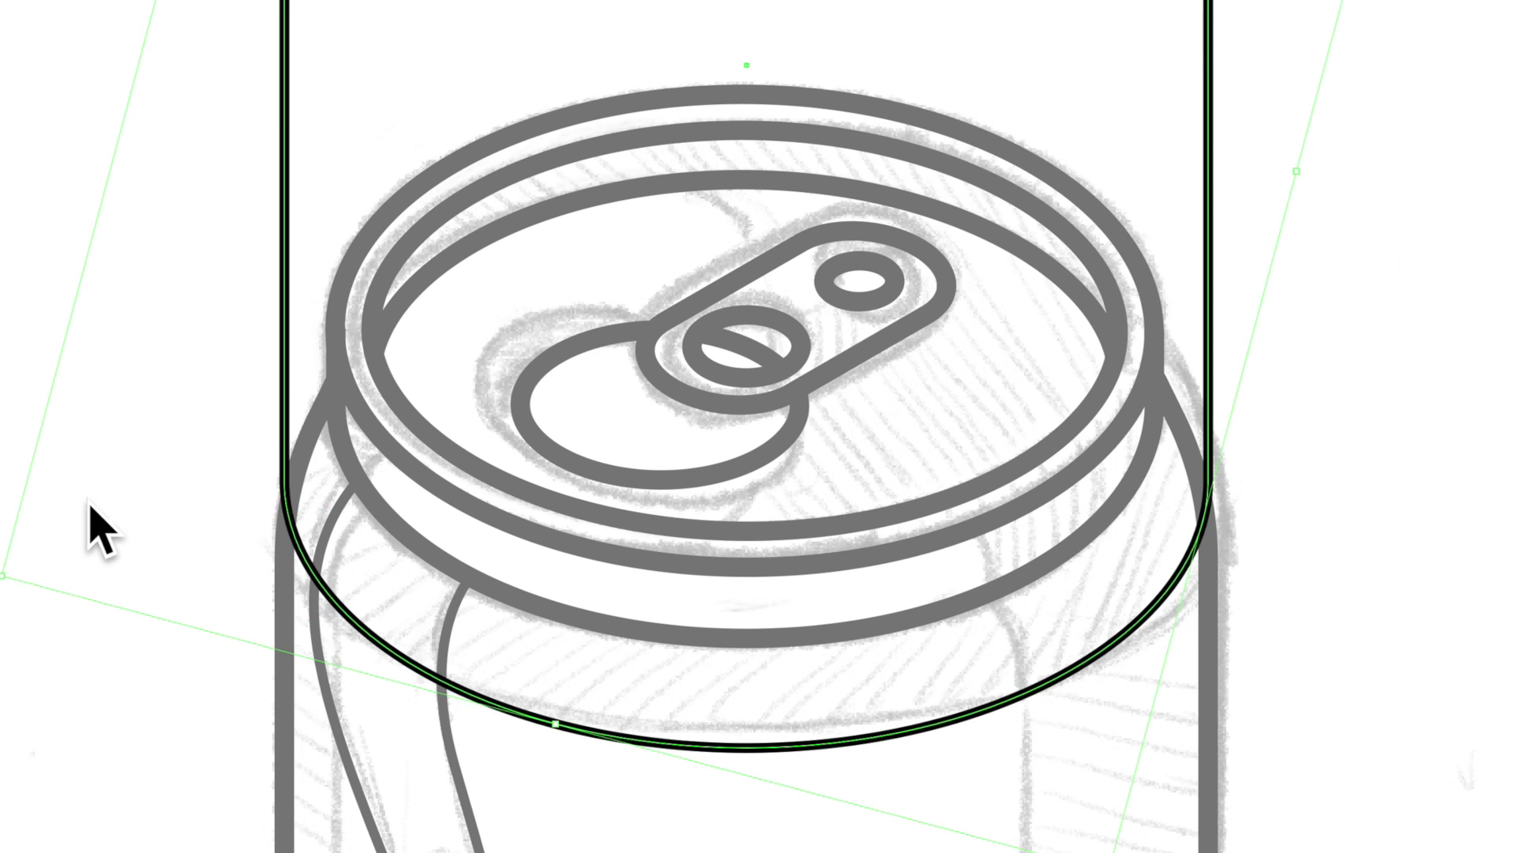
Delete the tall upper portion of the copied outline that rises above the can
{"action": "left_click", "coordinate": [89, 504]}
{"action": "key", "text": "a"}
{"action": "left_click_drag", "start_coordinate": [886, 164], "coordinate": [602, 264]}
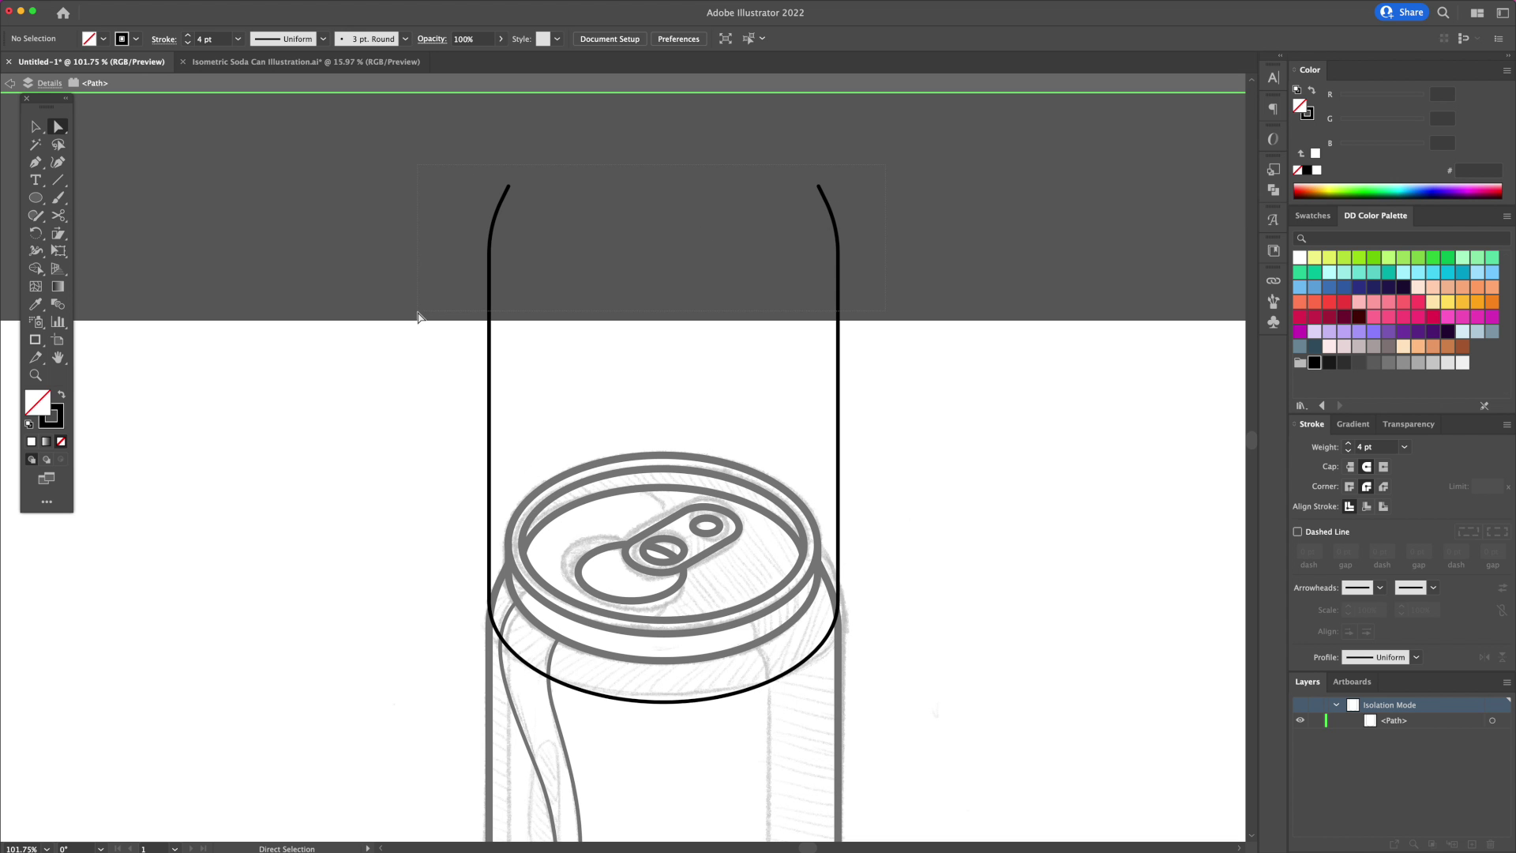
{"action": "left_click_drag", "start_coordinate": [418, 317], "coordinate": [419, 317]}
{"action": "key", "text": "Delete"}
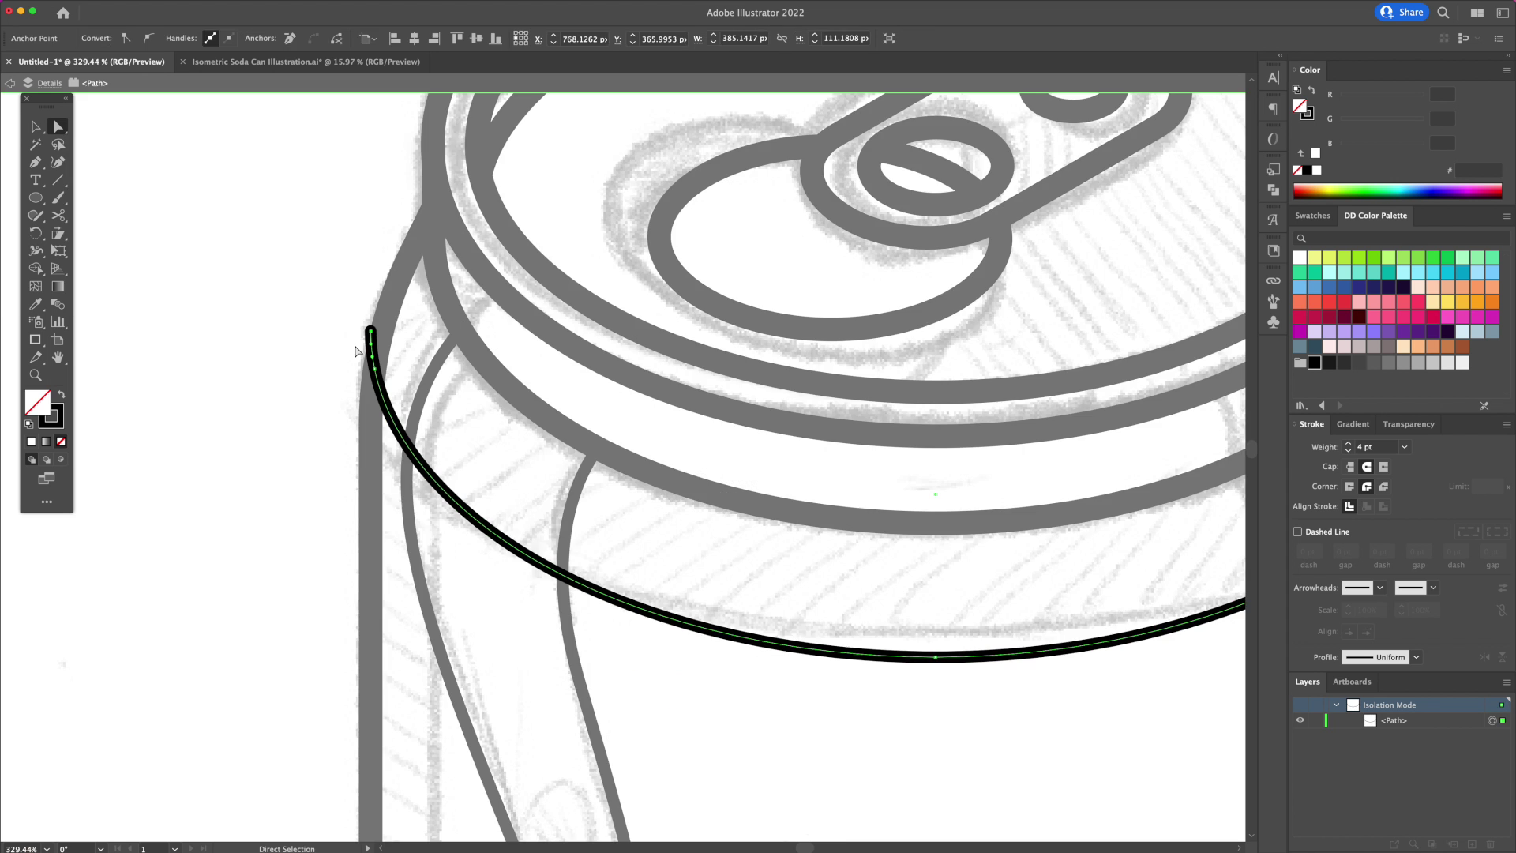
Delete the short leftover segments above the two side intersections, keeping only the shoulder curve
{"action": "key", "text": "Delete"}
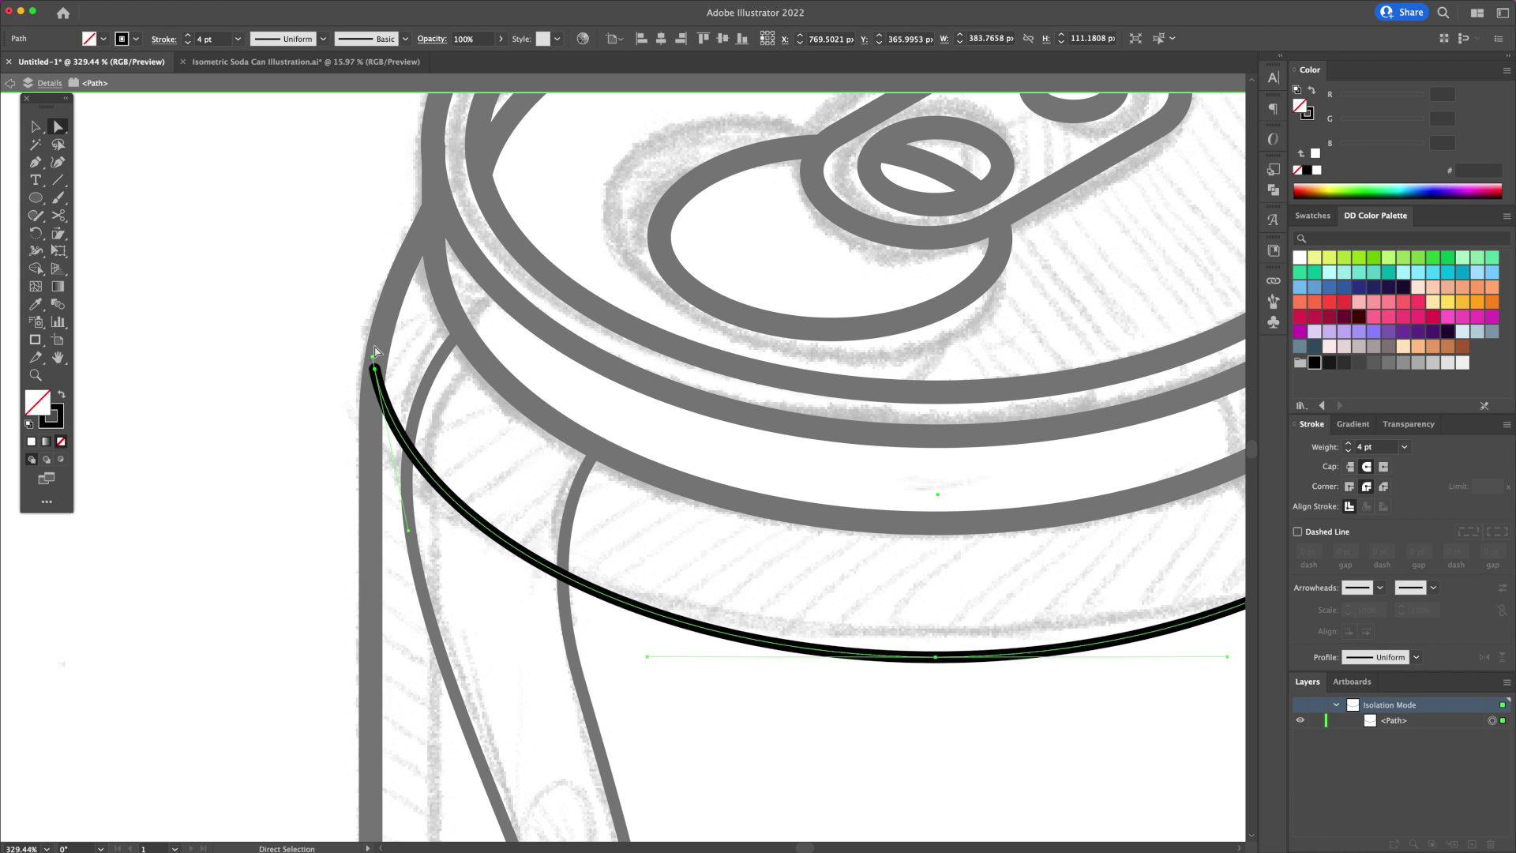
{"action": "key", "text": "z"}
{"action": "left_click_drag", "start_coordinate": [526, 366], "coordinate": [473, 365]}
{"action": "scroll", "coordinate": [807, 326], "scroll_direction": "right", "scroll_amount": 5}
{"action": "left_click_drag", "start_coordinate": [920, 345], "coordinate": [941, 367]}
{"action": "key", "text": "Delete"}
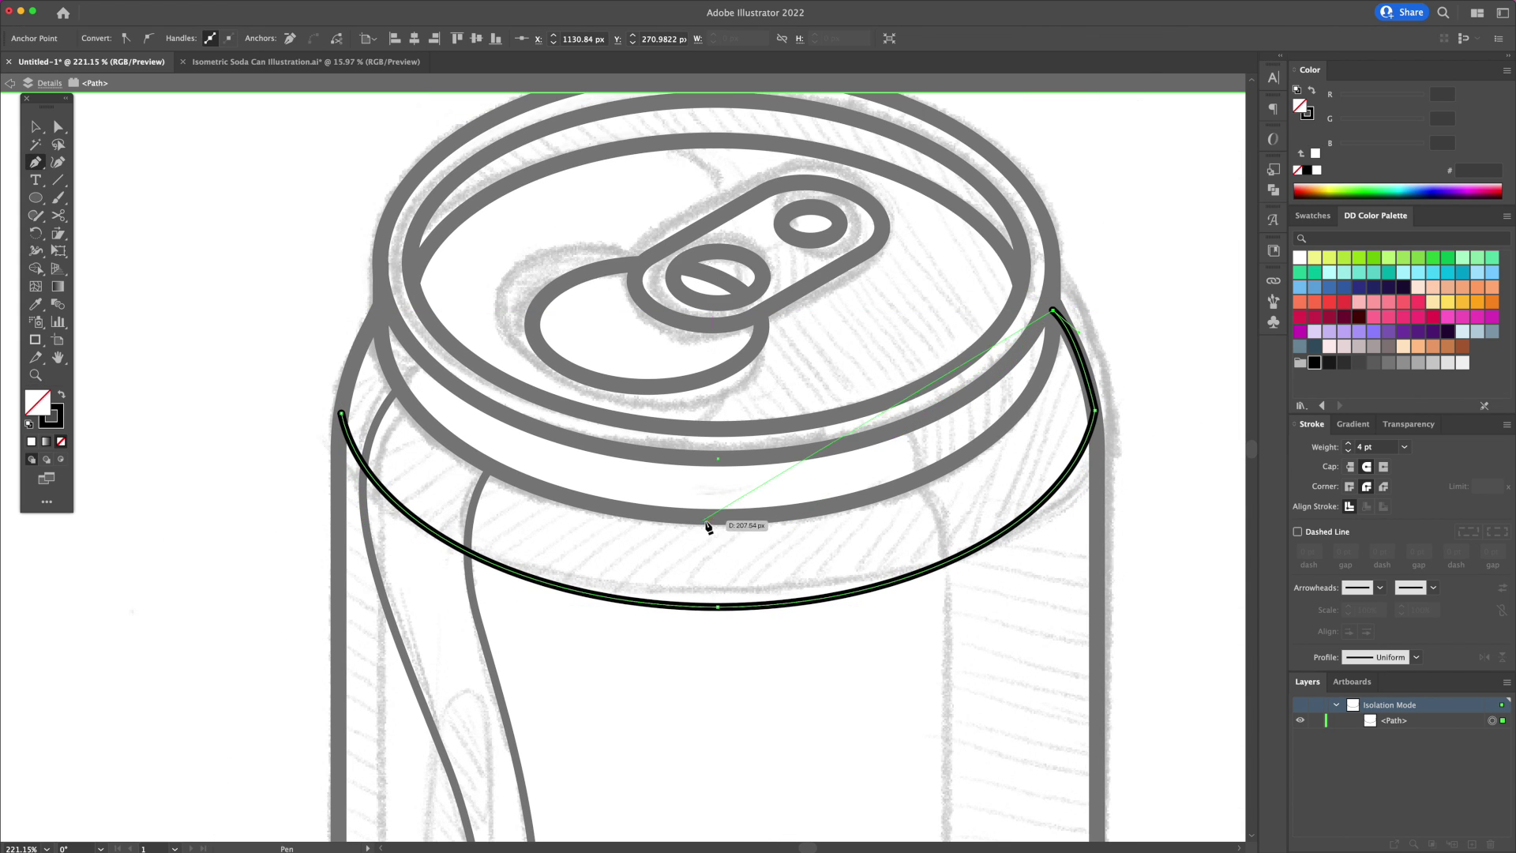
Continue the shoulder curve along the collar's lower edge and down the can's left side to close the shoulder band shape
{"action": "left_click_drag", "start_coordinate": [714, 519], "coordinate": [379, 518]}
{"action": "left_click", "coordinate": [378, 316]}
{"action": "left_click_drag", "start_coordinate": [341, 413], "coordinate": [351, 376]}
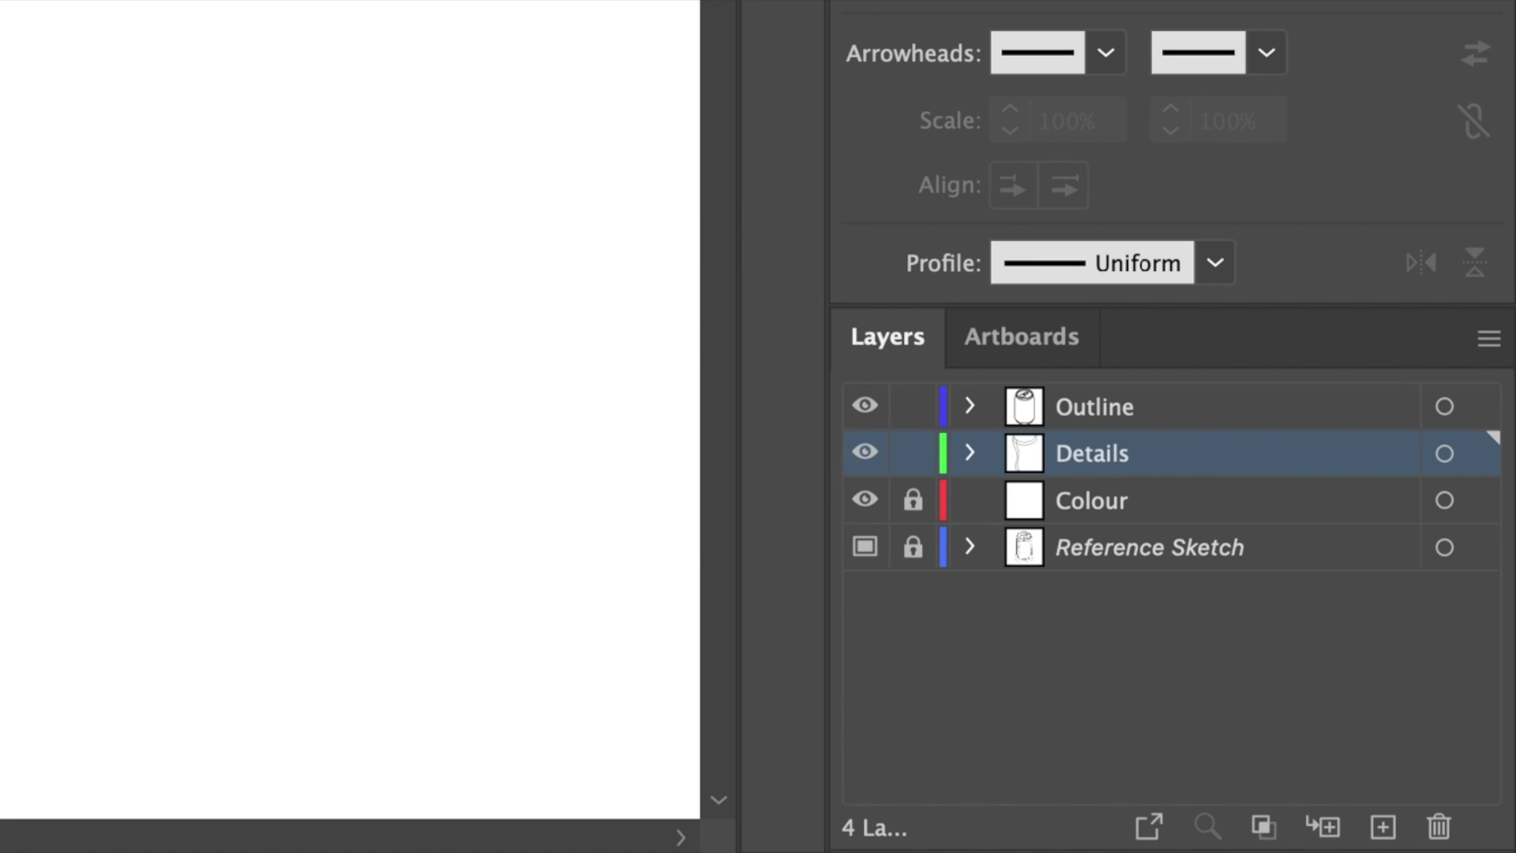
Copy the can body outline onto the sketched vertical shadow line and move the copy to the Details layer with a 4 pt stroke
{"action": "left_click", "coordinate": [838, 550]}
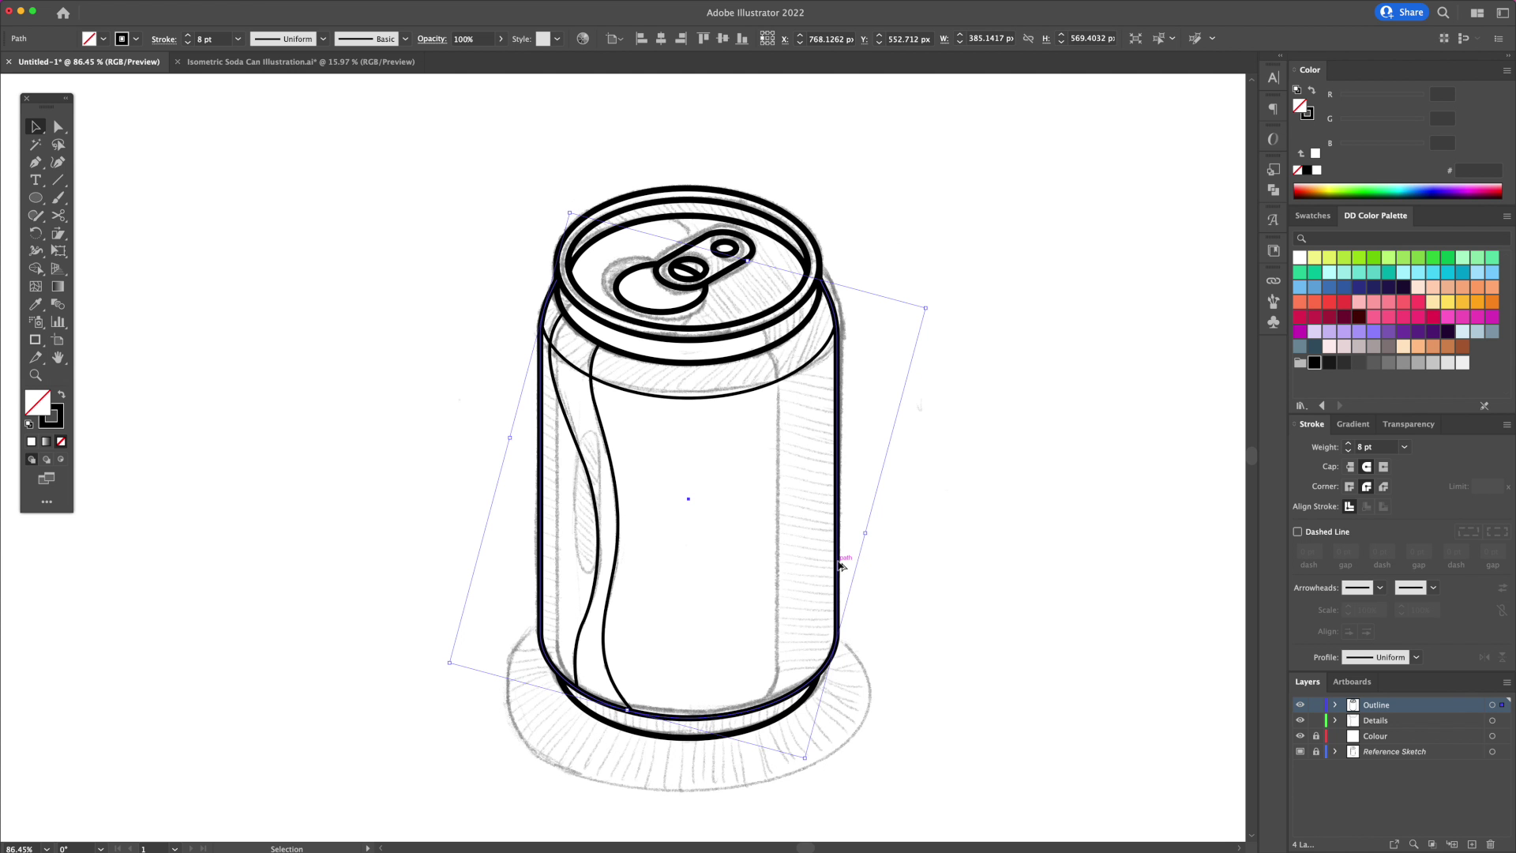
{"action": "mouse_move", "coordinate": [840, 565]}
{"action": "left_mouse_down"}
{"action": "mouse_move", "coordinate": [780, 565]}
{"action": "mouse_move", "coordinate": [779, 602]}
{"action": "left_mouse_up"}
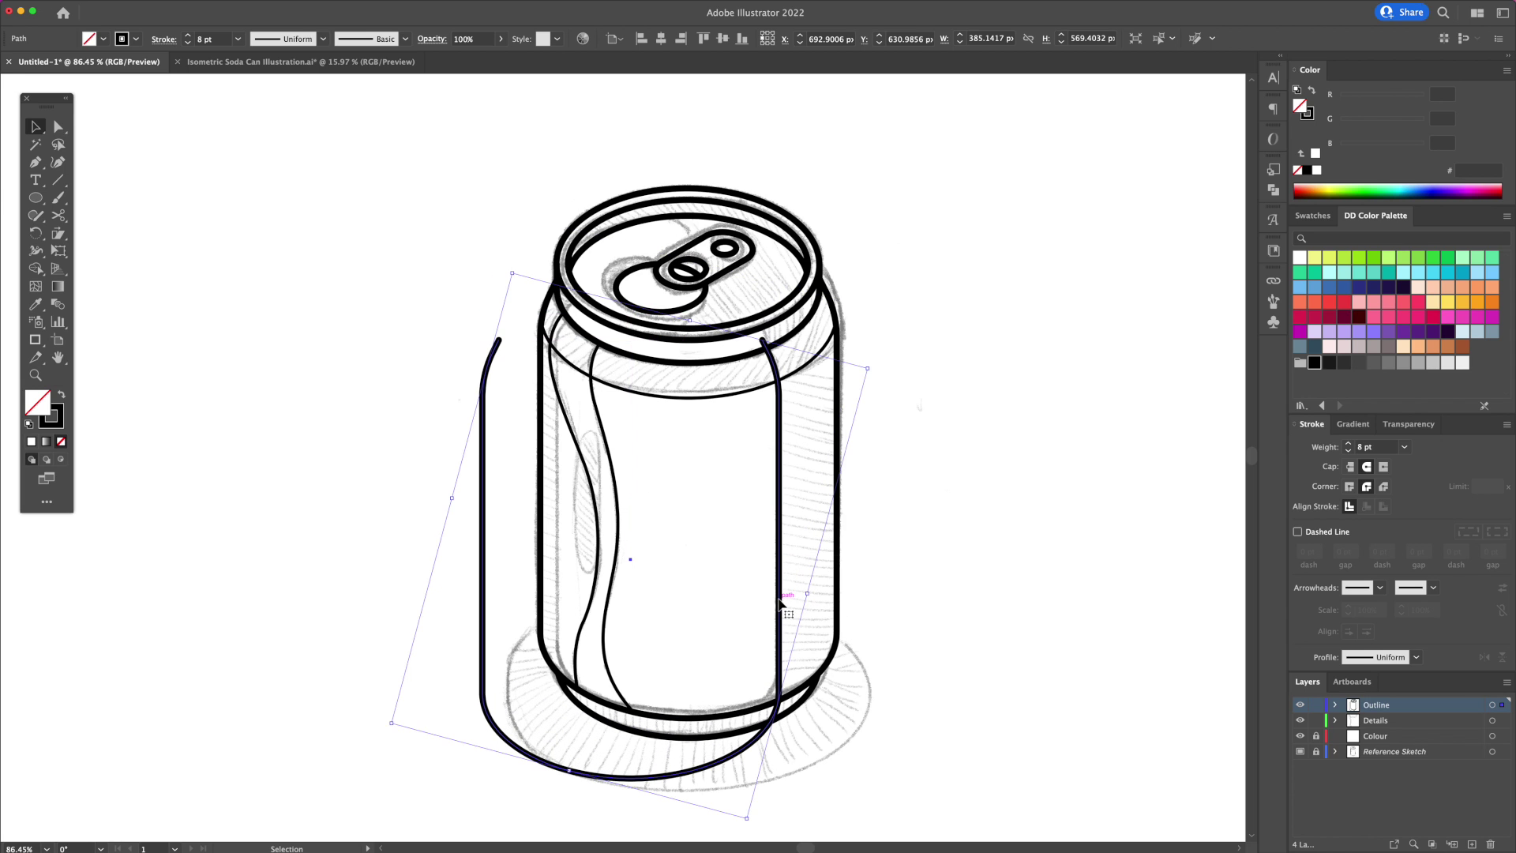
{"action": "key", "text": "i"}
{"action": "left_click", "coordinate": [618, 564]}
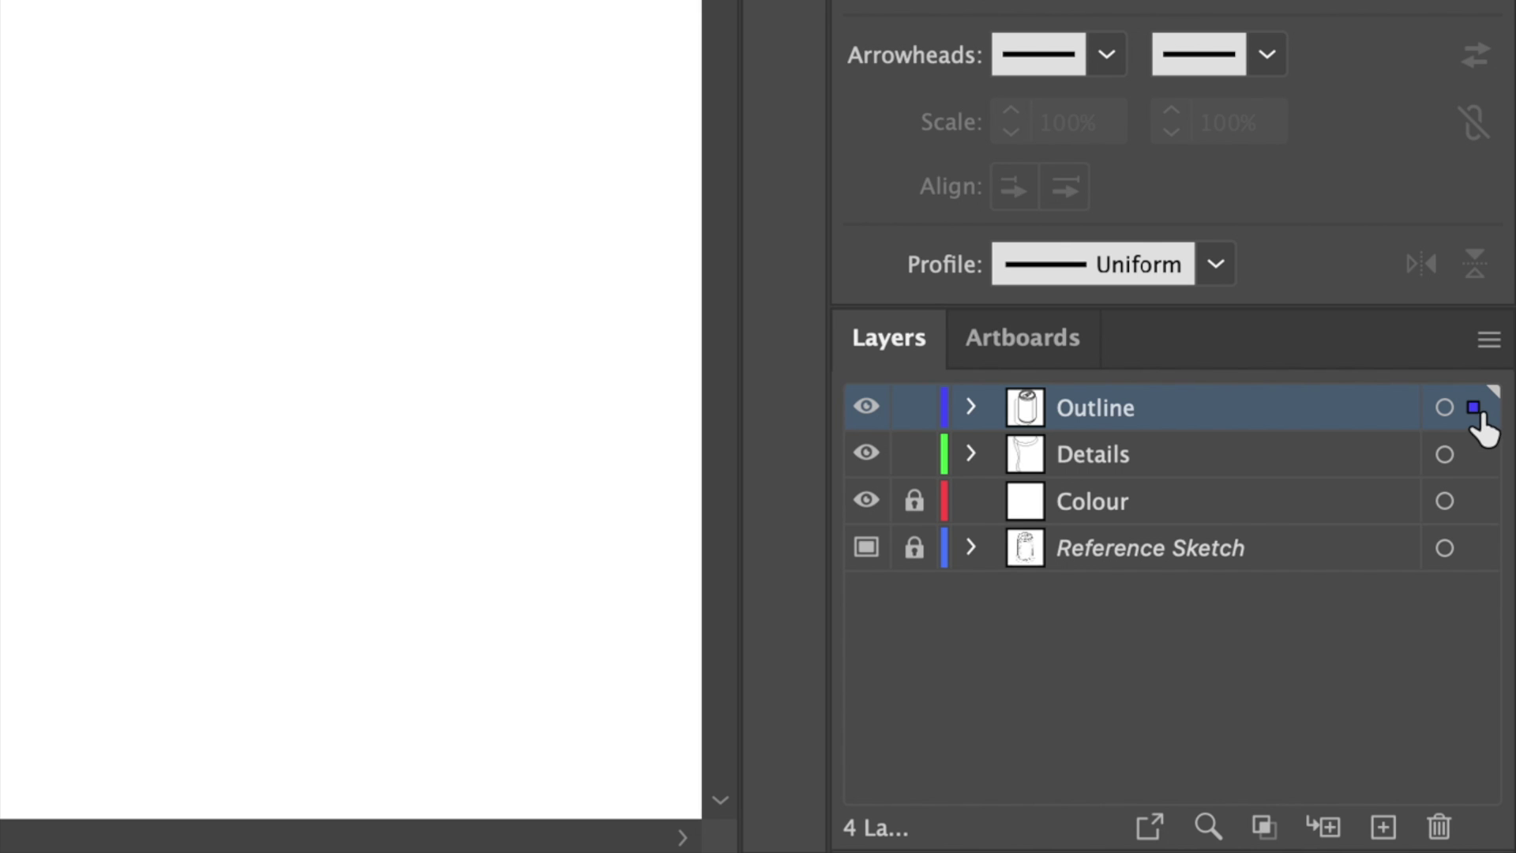
{"action": "left_click_drag", "start_coordinate": [1482, 456], "coordinate": [1475, 453]}
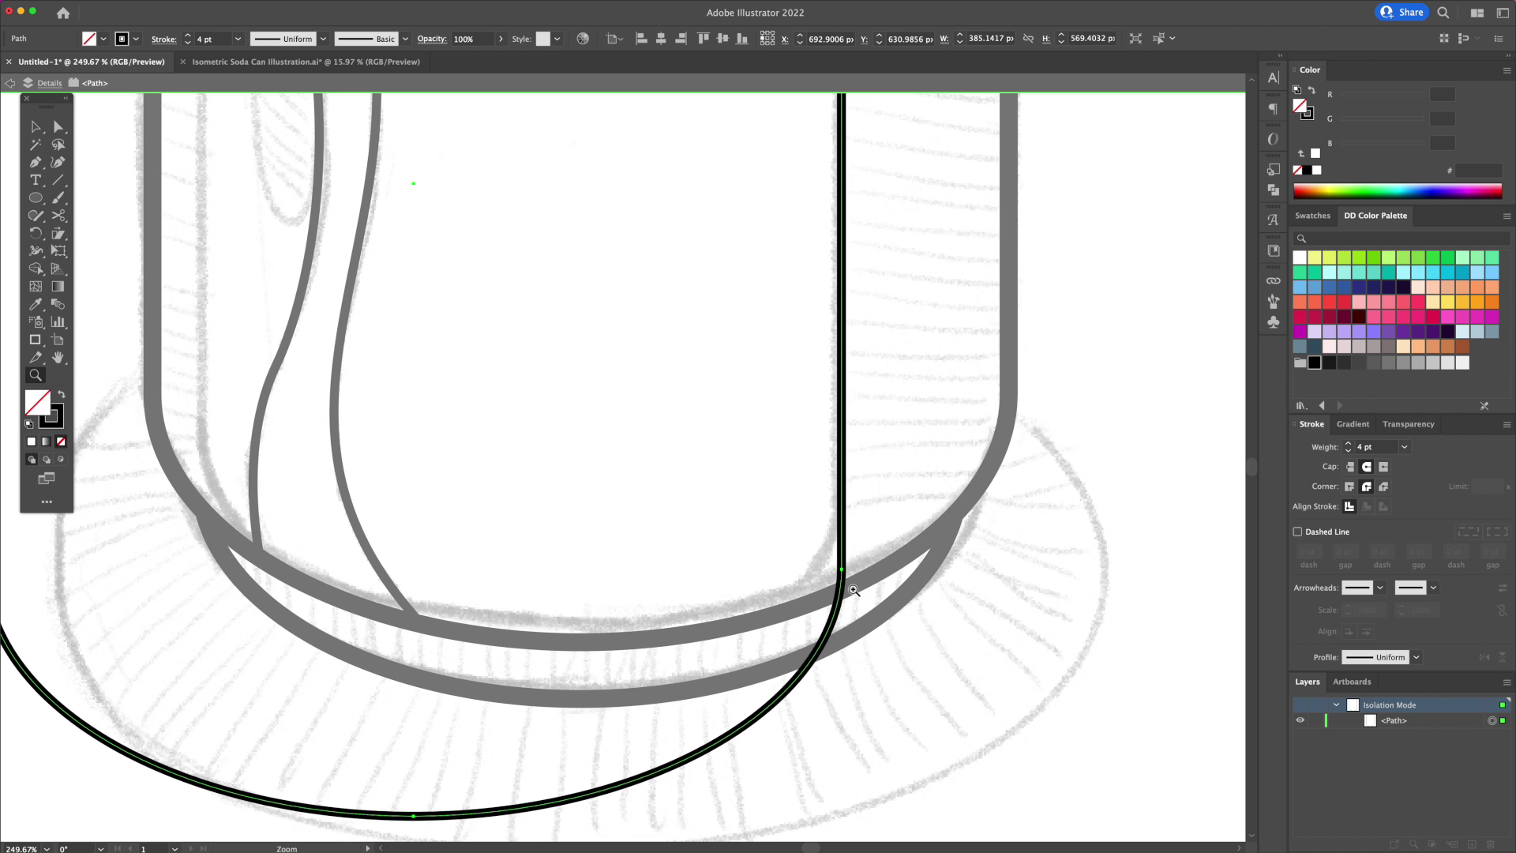
Trim the copied outline to only the vertical shadow line between the collar and the can body's bottom edge
{"action": "key", "text": "p"}
{"action": "left_click", "coordinate": [841, 592]}
{"action": "scroll", "coordinate": [844, 598], "scroll_direction": "up", "scroll_amount": 10}
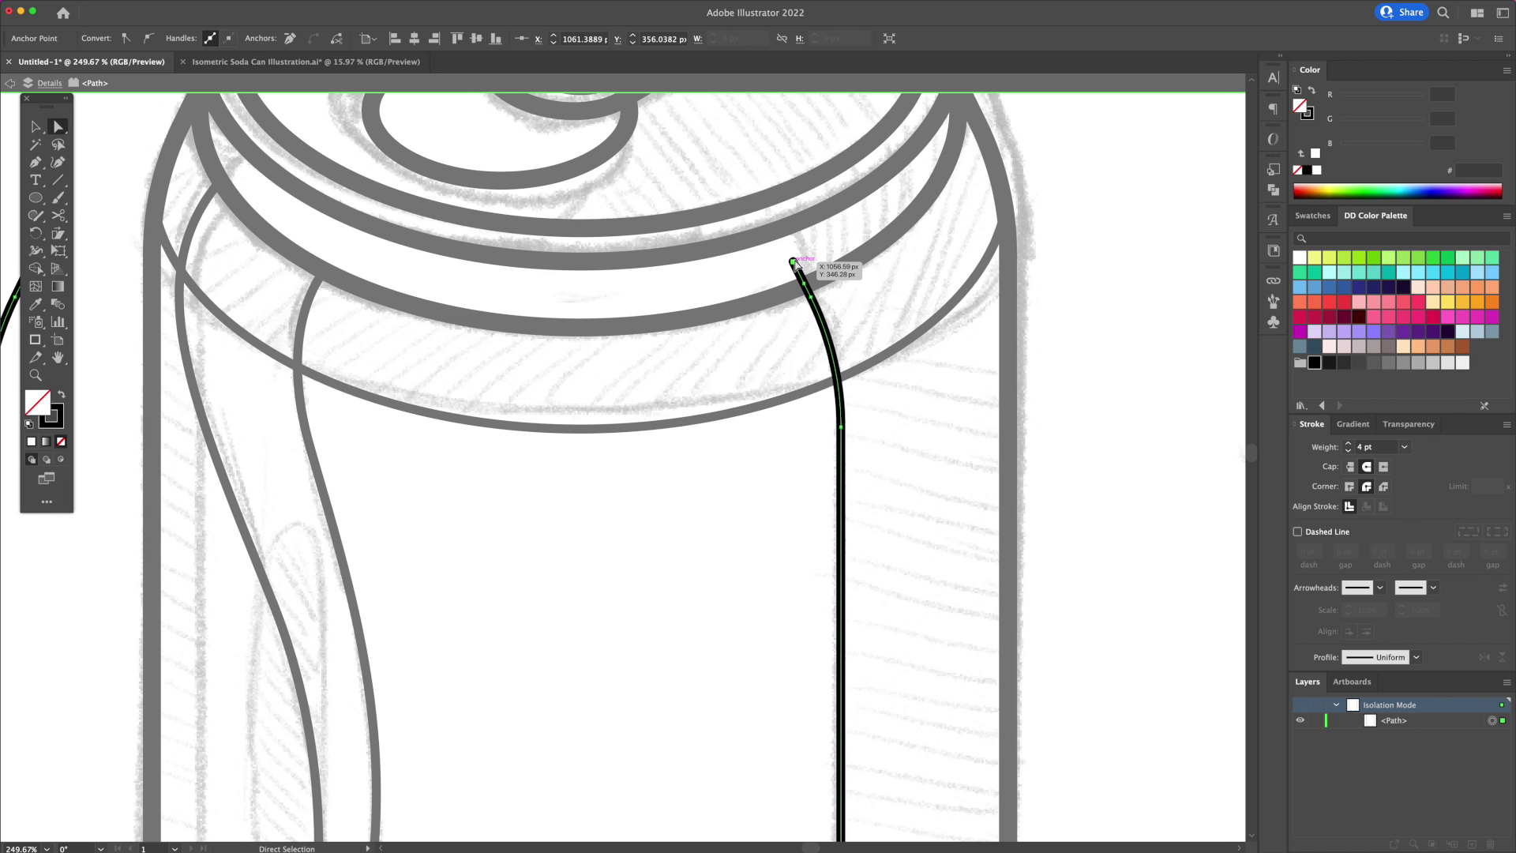
{"action": "left_click", "coordinate": [793, 261]}
{"action": "key", "text": "Delete"}
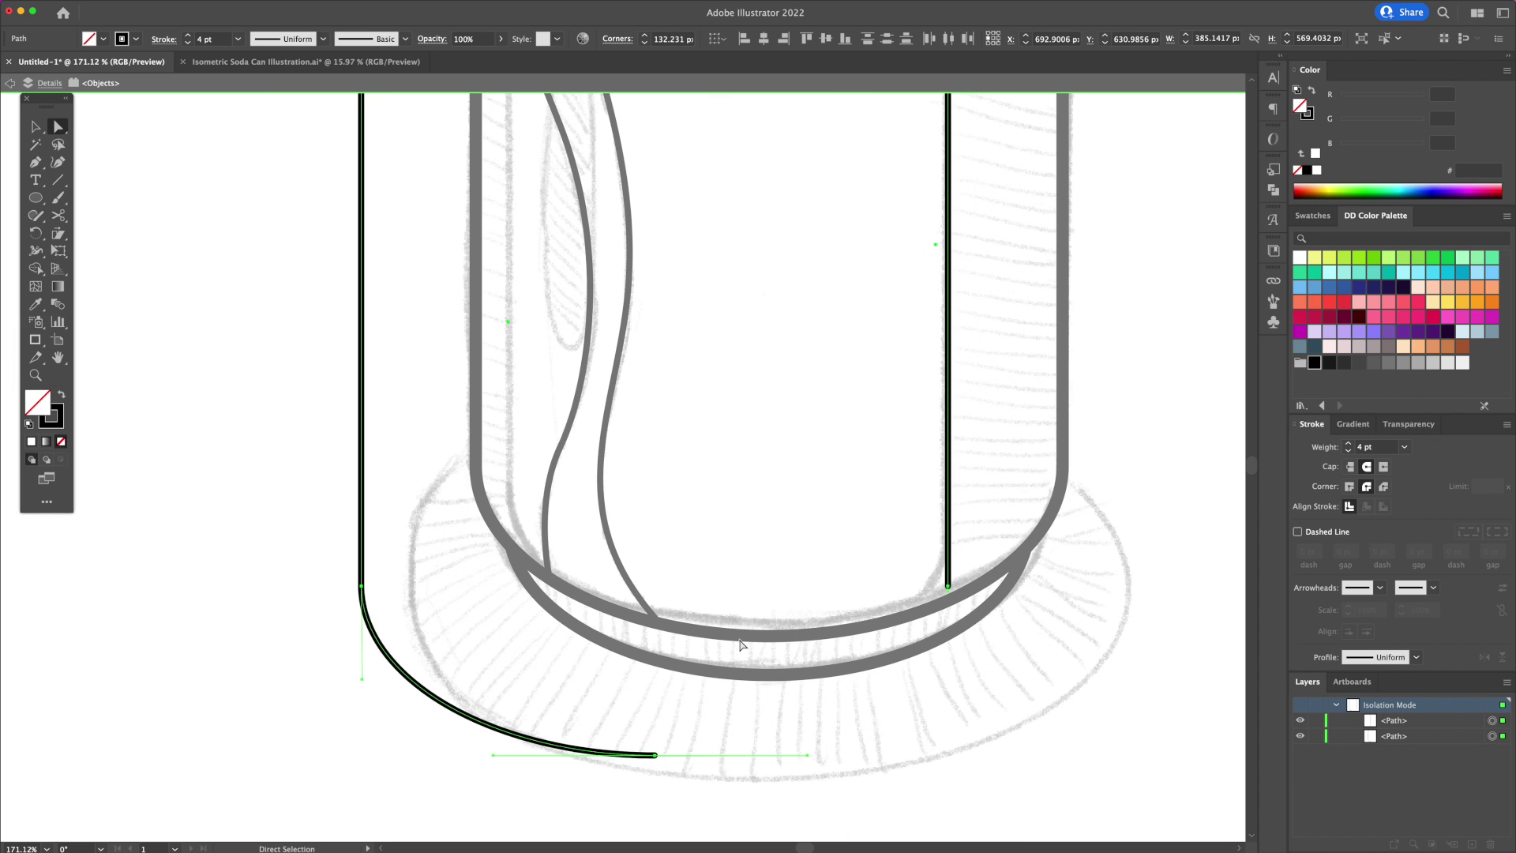
{"action": "key", "text": "v"}
{"action": "left_click", "coordinate": [689, 677]}
{"action": "left_click_drag", "start_coordinate": [584, 777], "coordinate": [582, 775]}
{"action": "key", "text": "Delete"}
Extend the shadow line along the body's bottom edge, up the can's right side and back along the collar to close the shadow shape
{"action": "scroll", "coordinate": [703, 721], "scroll_direction": "right", "scroll_amount": 3}
{"action": "key", "text": "p"}
{"action": "left_click", "coordinate": [815, 599]}
{"action": "left_click", "coordinate": [895, 551]}
{"action": "left_click", "coordinate": [927, 509]}
{"action": "left_click", "coordinate": [929, 476]}
{"action": "scroll", "coordinate": [930, 473], "scroll_direction": "up", "scroll_amount": 8}
{"action": "left_click", "coordinate": [911, 179]}
{"action": "scroll", "coordinate": [908, 186], "scroll_direction": "up", "scroll_amount": 3}
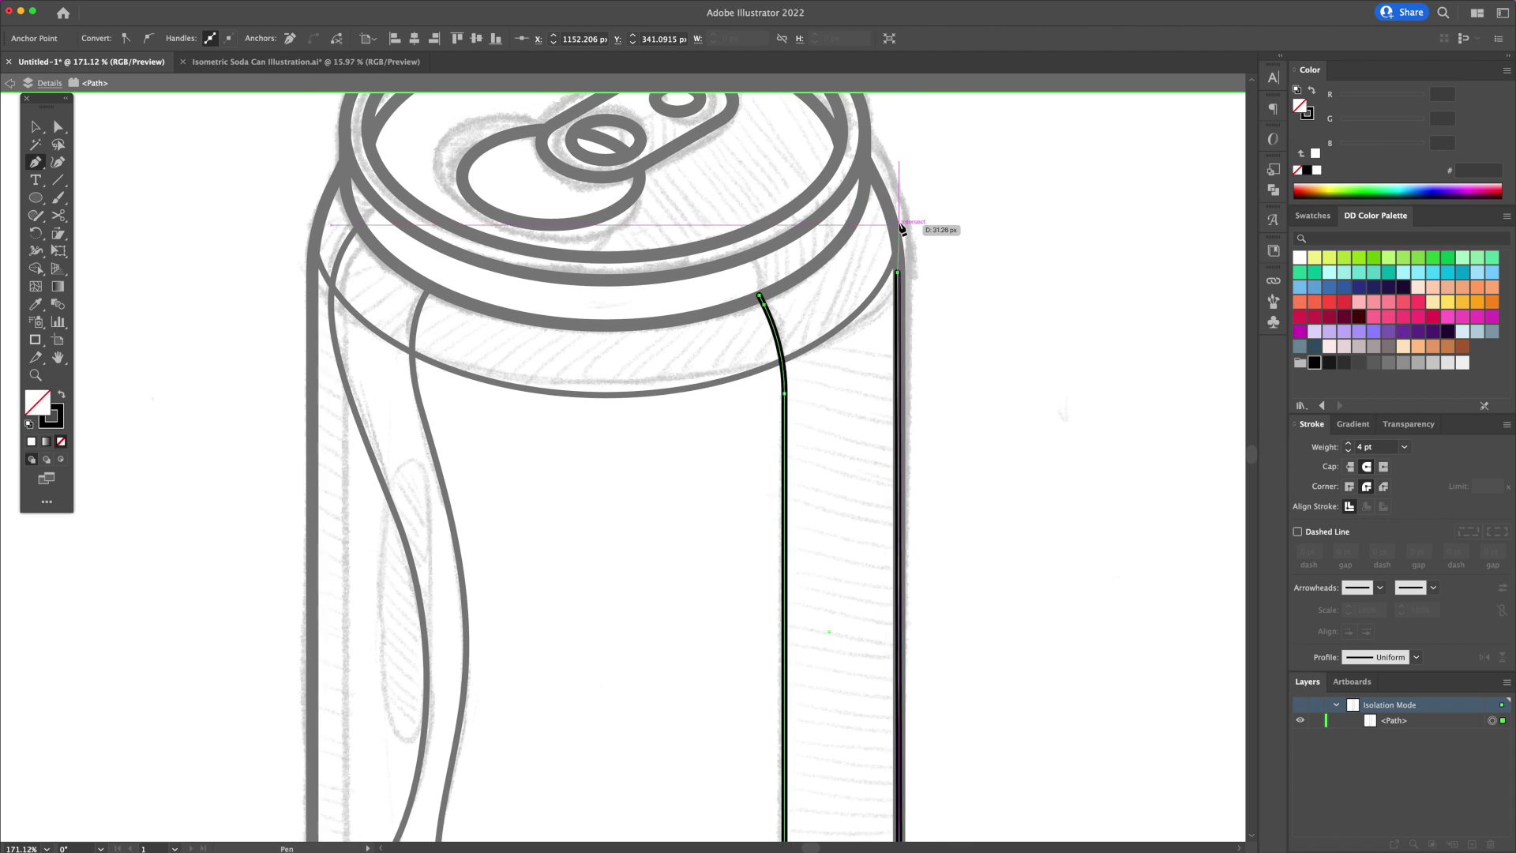
{"action": "scroll", "coordinate": [902, 228], "scroll_direction": "up", "scroll_amount": 5}
{"action": "left_click", "coordinate": [863, 169]}
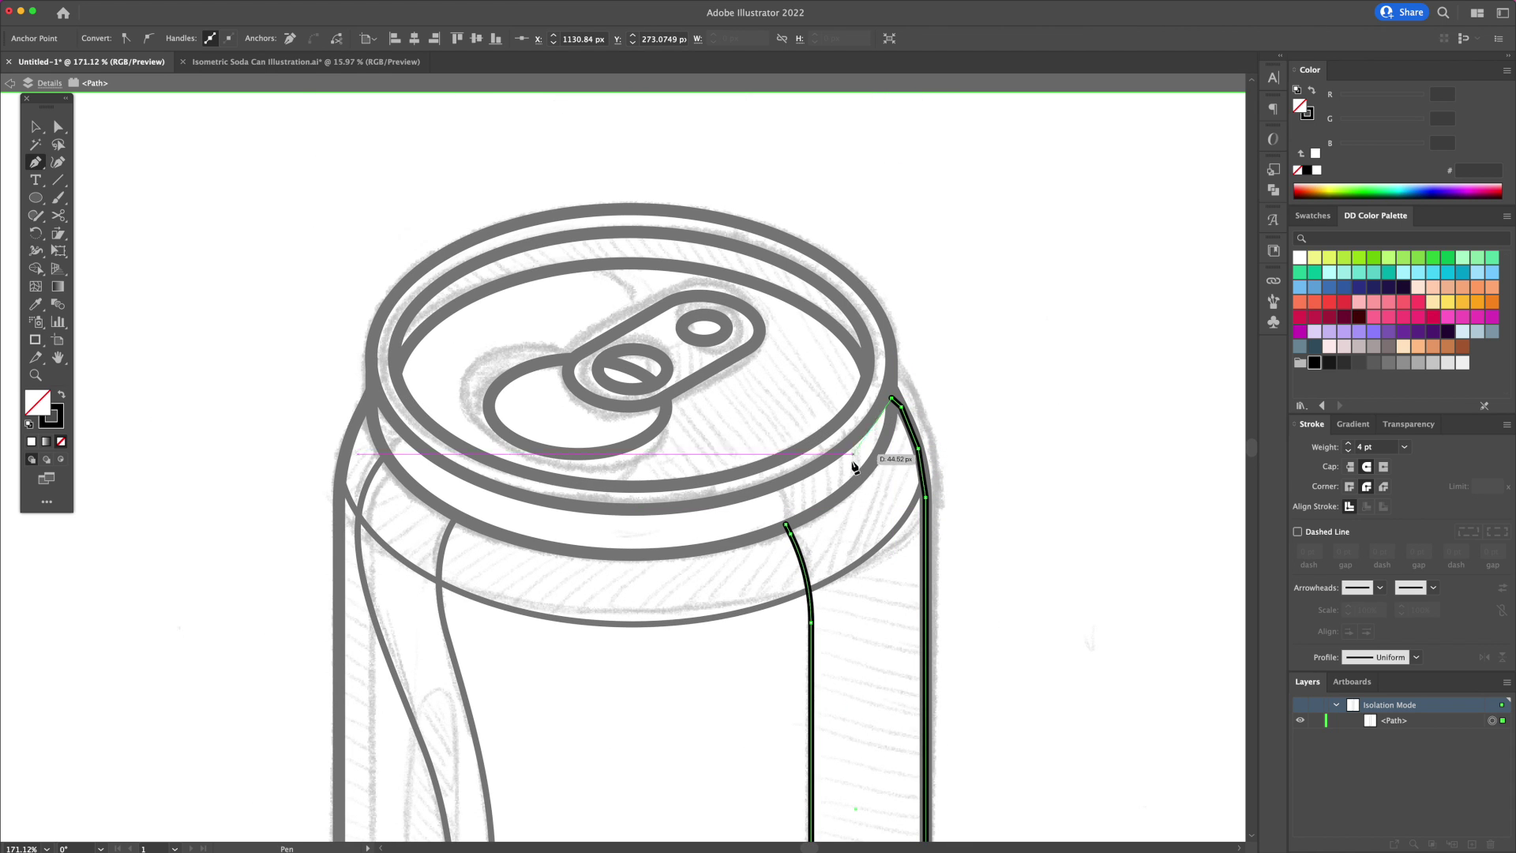
{"action": "left_click_drag", "start_coordinate": [785, 524], "coordinate": [747, 541]}
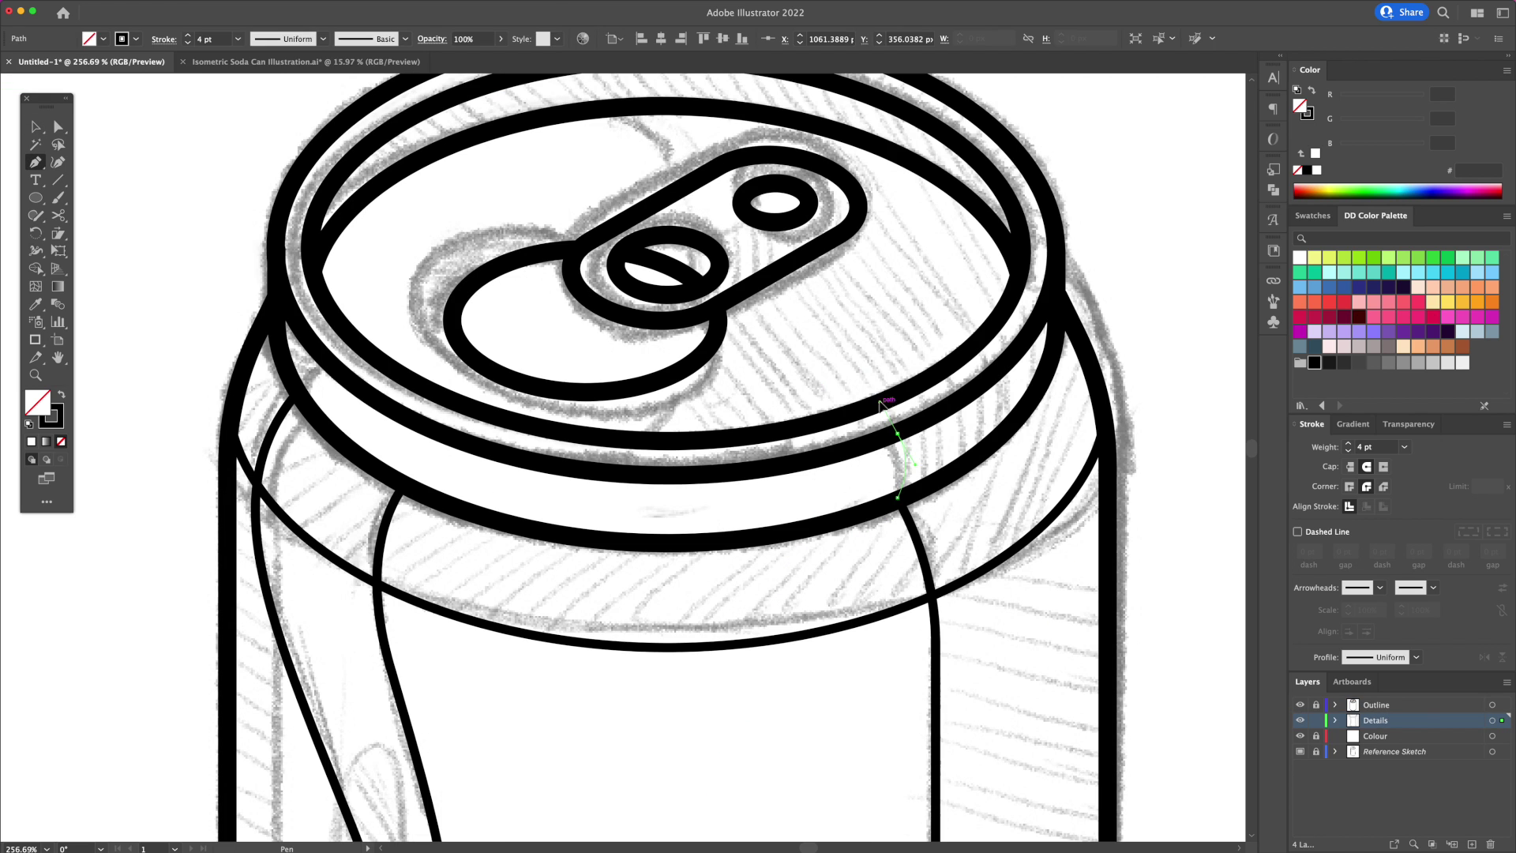
Draw a closed 4 pt shadow shape on the collar, continuing the shadow line up to the rim and around the right end
{"action": "left_click_drag", "start_coordinate": [898, 433], "coordinate": [914, 425]}
{"action": "left_click_drag", "start_coordinate": [1056, 293], "coordinate": [1104, 197]}
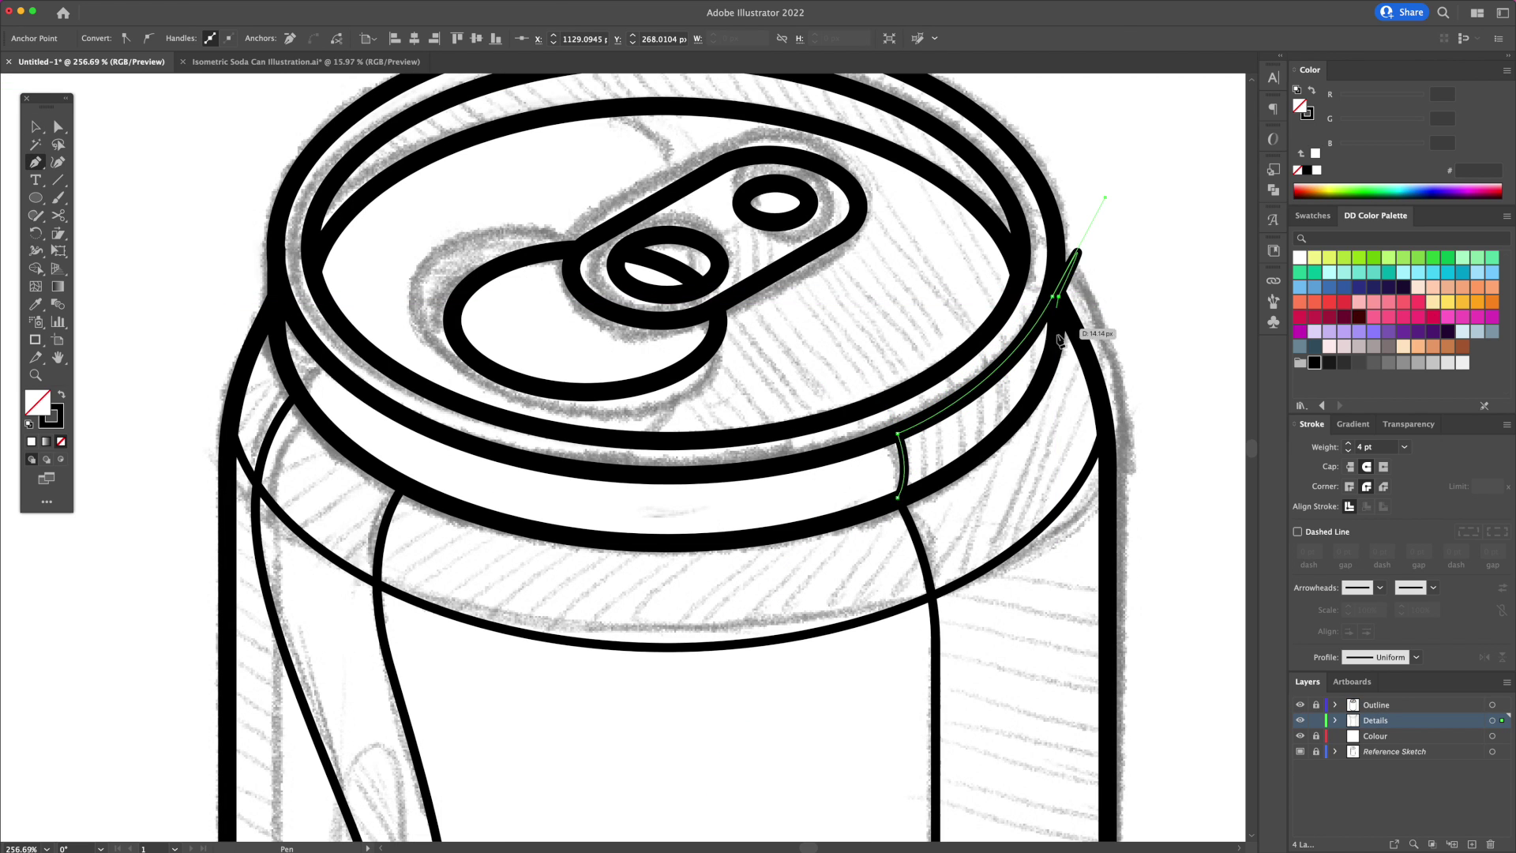
{"action": "left_click_drag", "start_coordinate": [1053, 371], "coordinate": [1051, 369]}
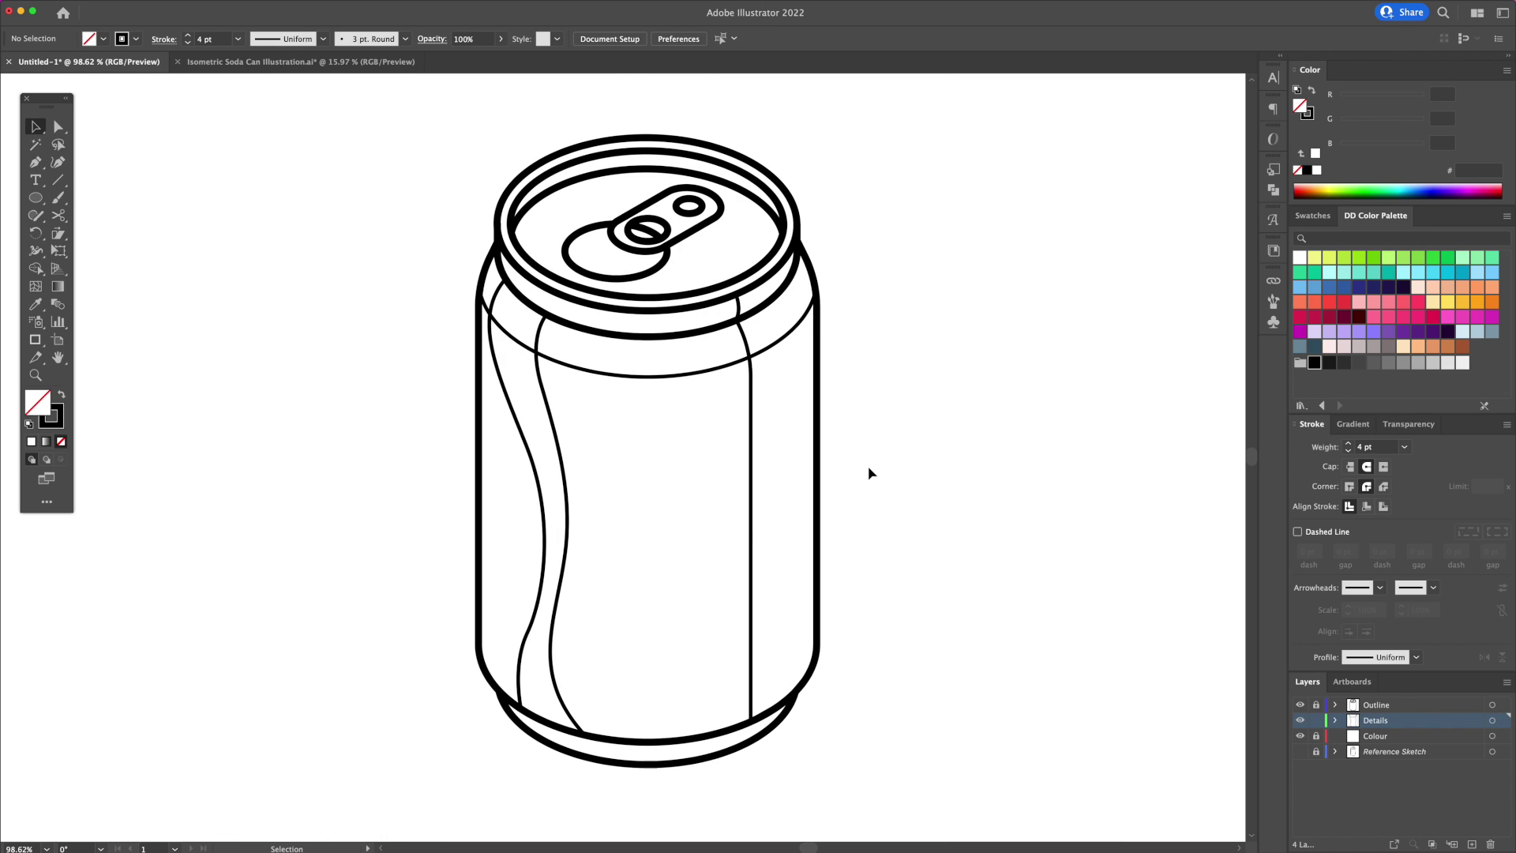
Lock the Details layer, and make the Colour layer active with a red E1271C fill and no stroke
{"action": "left_click", "coordinate": [1315, 719]}
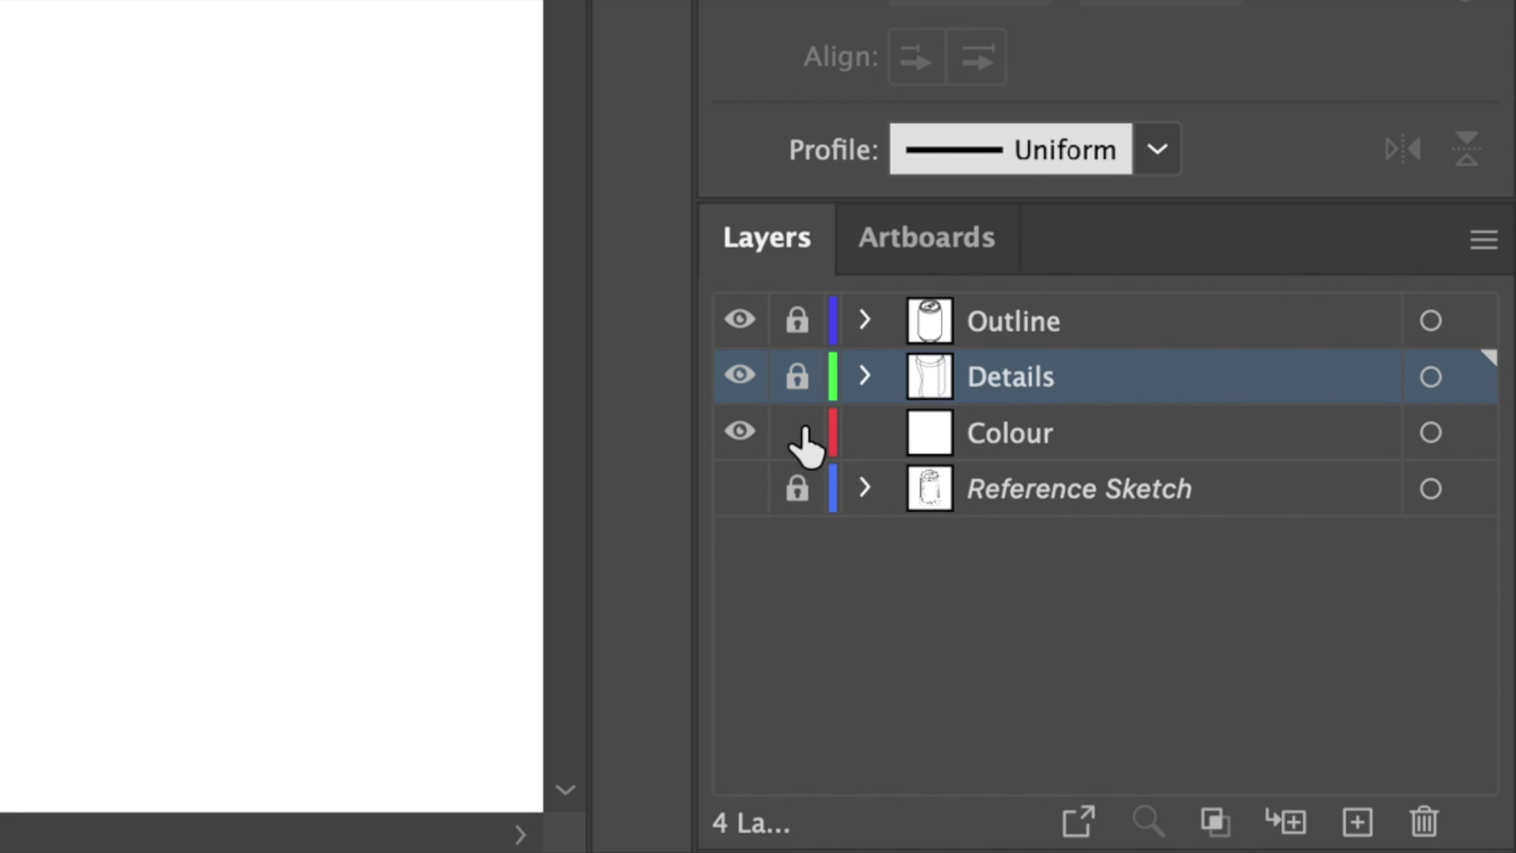
{"action": "left_click", "coordinate": [1040, 439]}
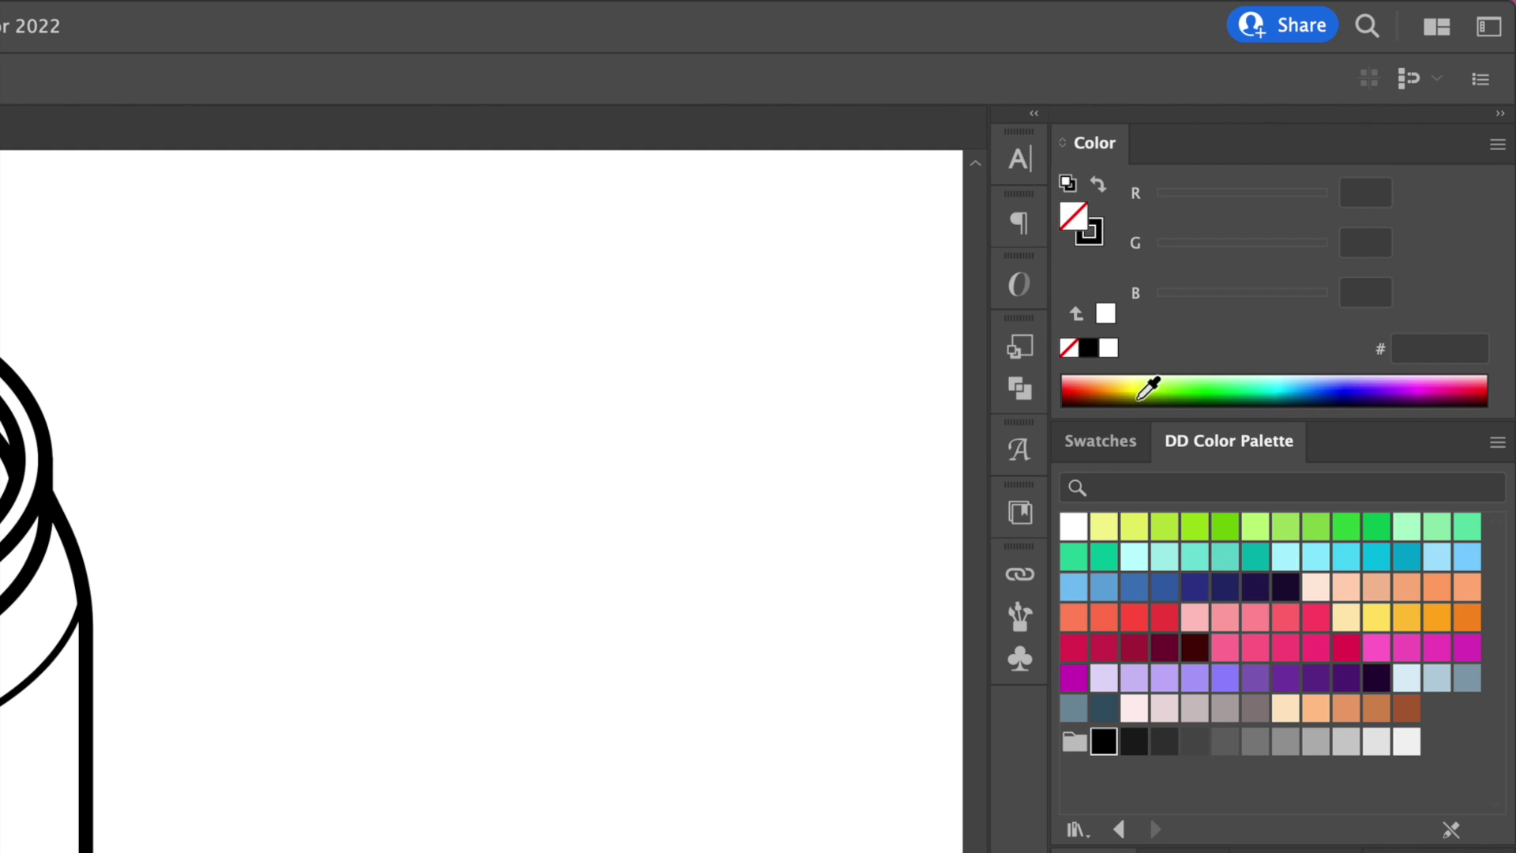
{"action": "left_click", "coordinate": [1111, 451]}
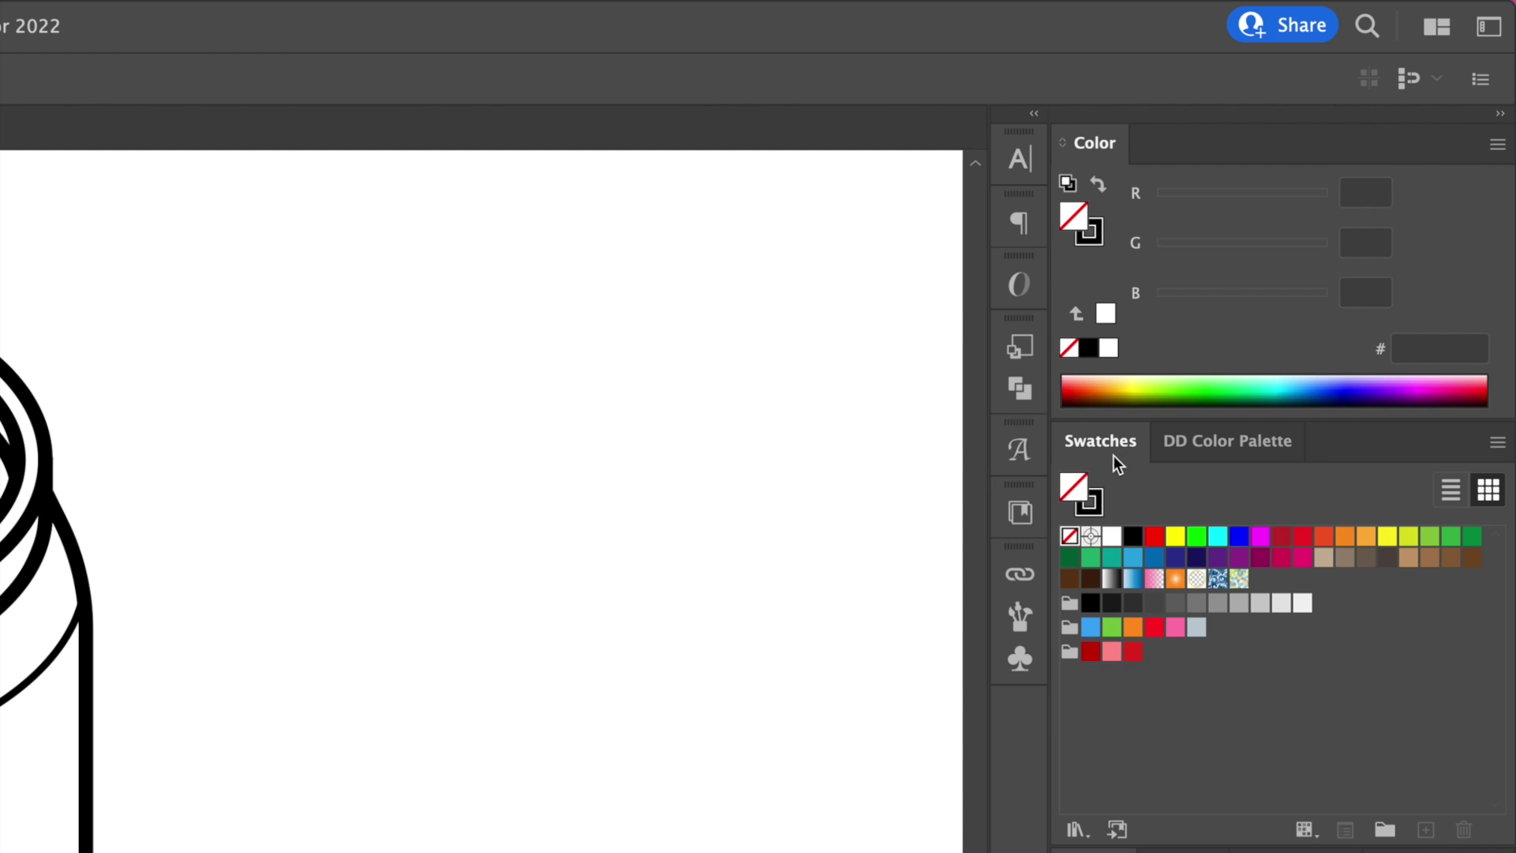
{"action": "left_click", "coordinate": [1094, 231]}
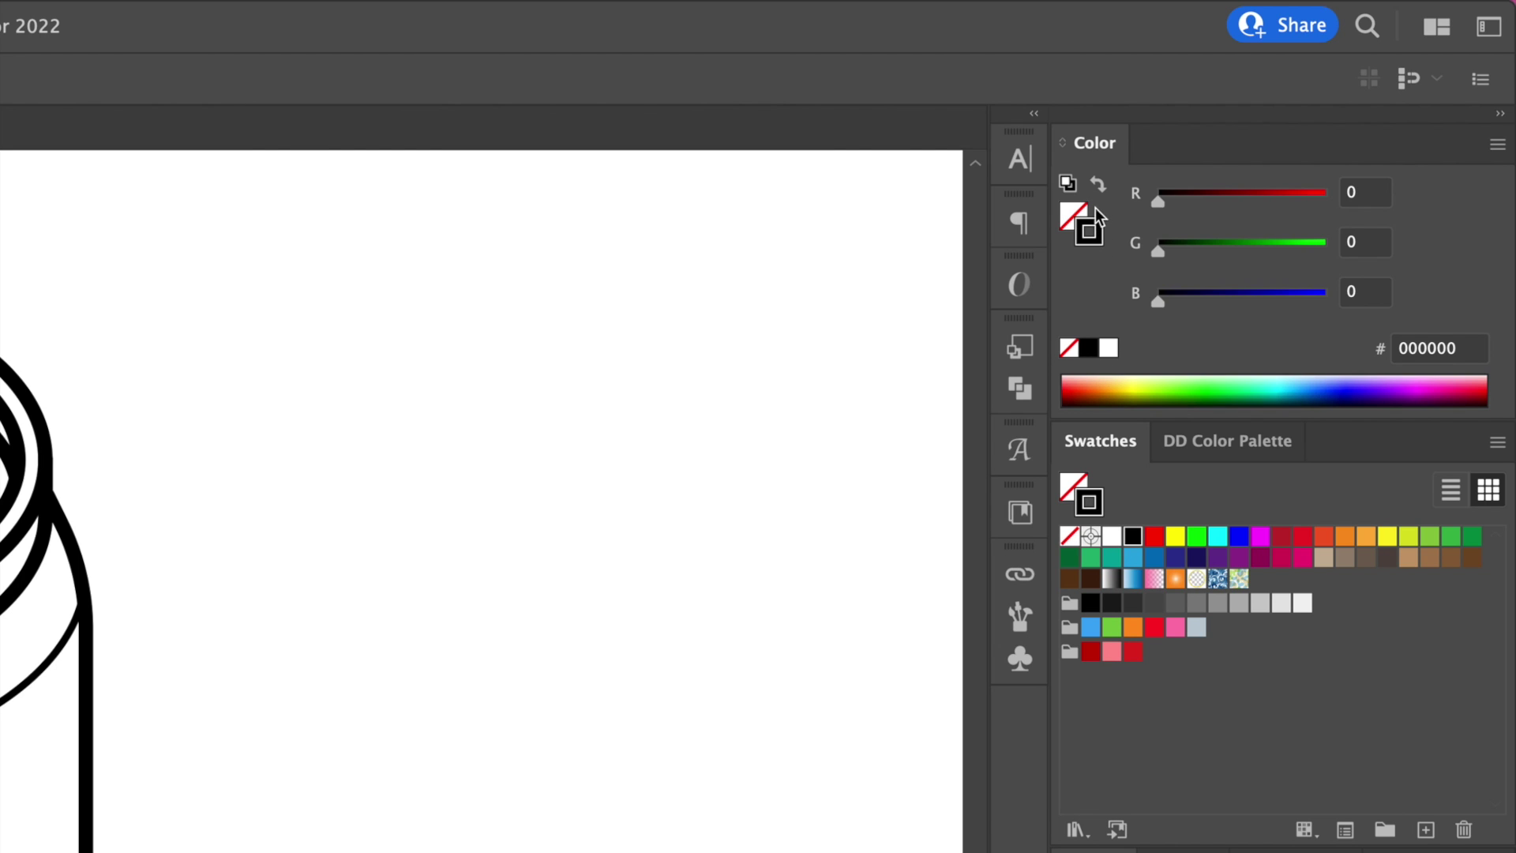
{"action": "left_click", "coordinate": [1098, 184]}
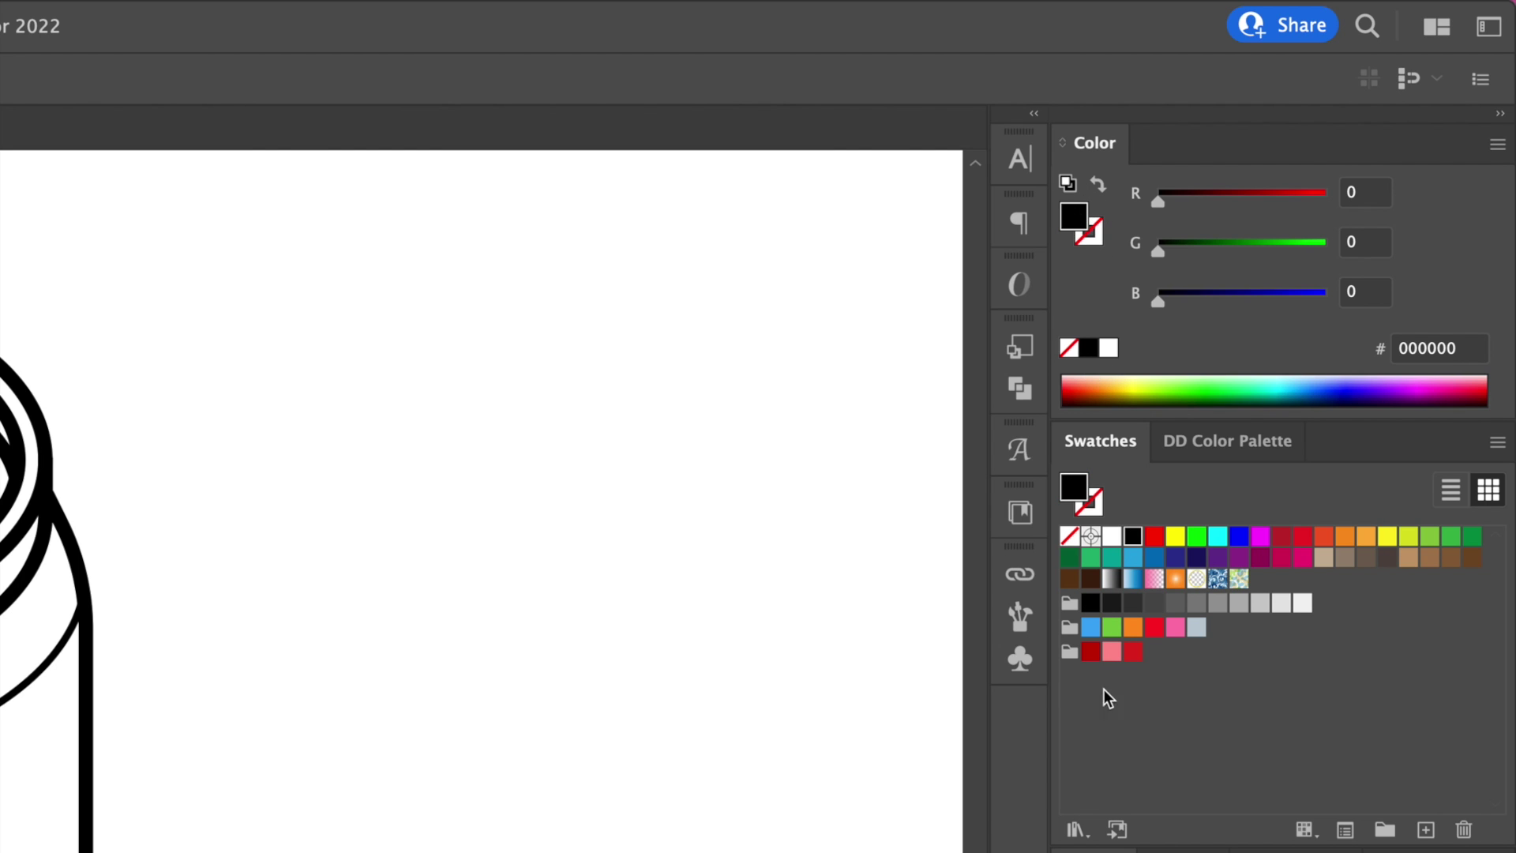
{"action": "left_click", "coordinate": [1132, 652]}
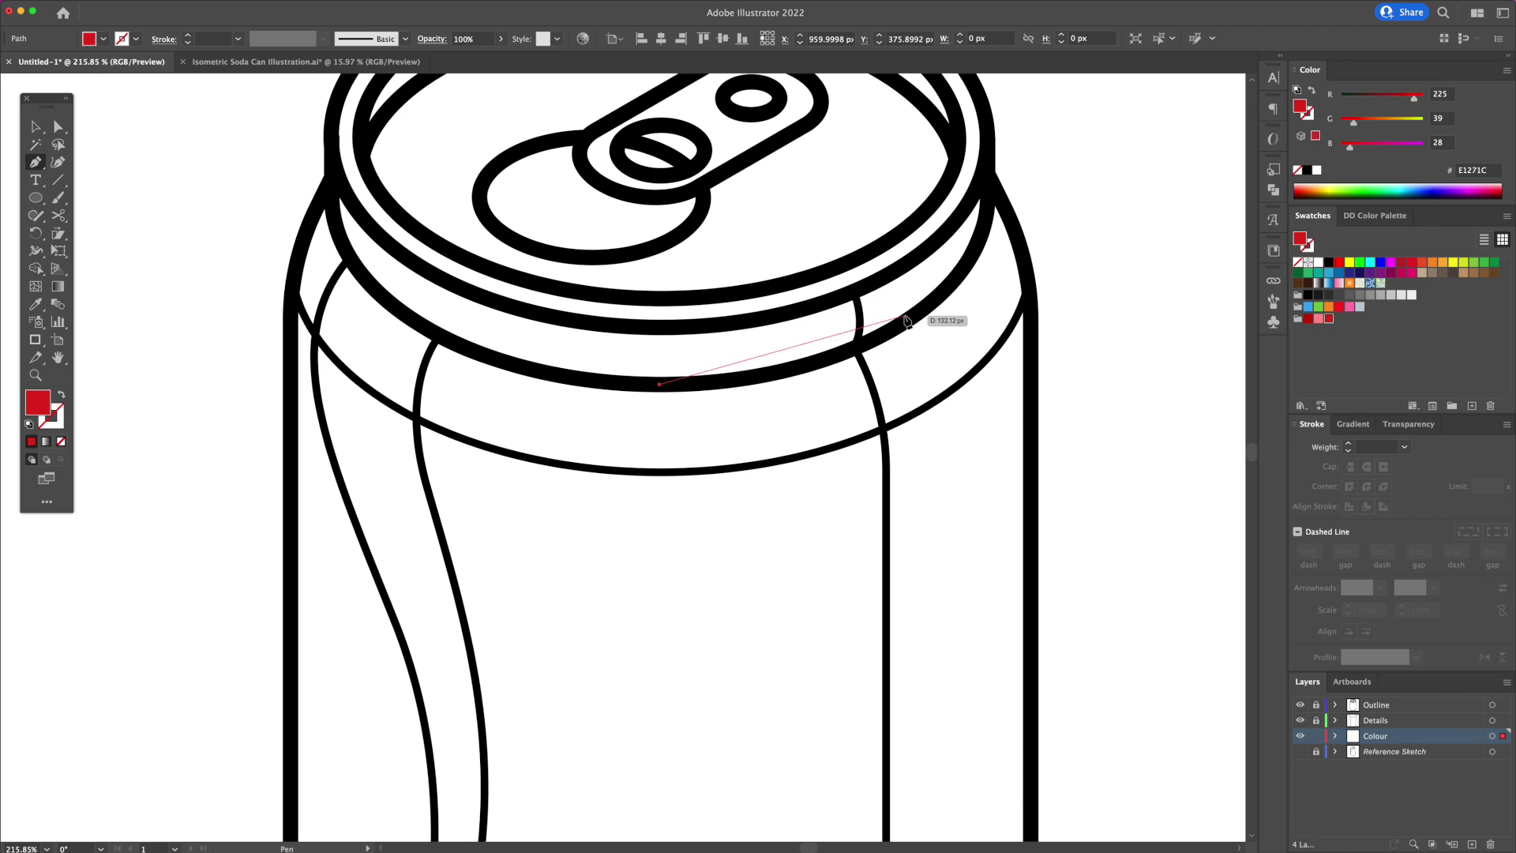
Start the red body shape with the Pen tool, tracing the collar's lower edge to the right and down onto the shoulder
{"action": "left_click_drag", "start_coordinate": [911, 318], "coordinate": [1008, 246]}
{"action": "left_click", "coordinate": [911, 317]}
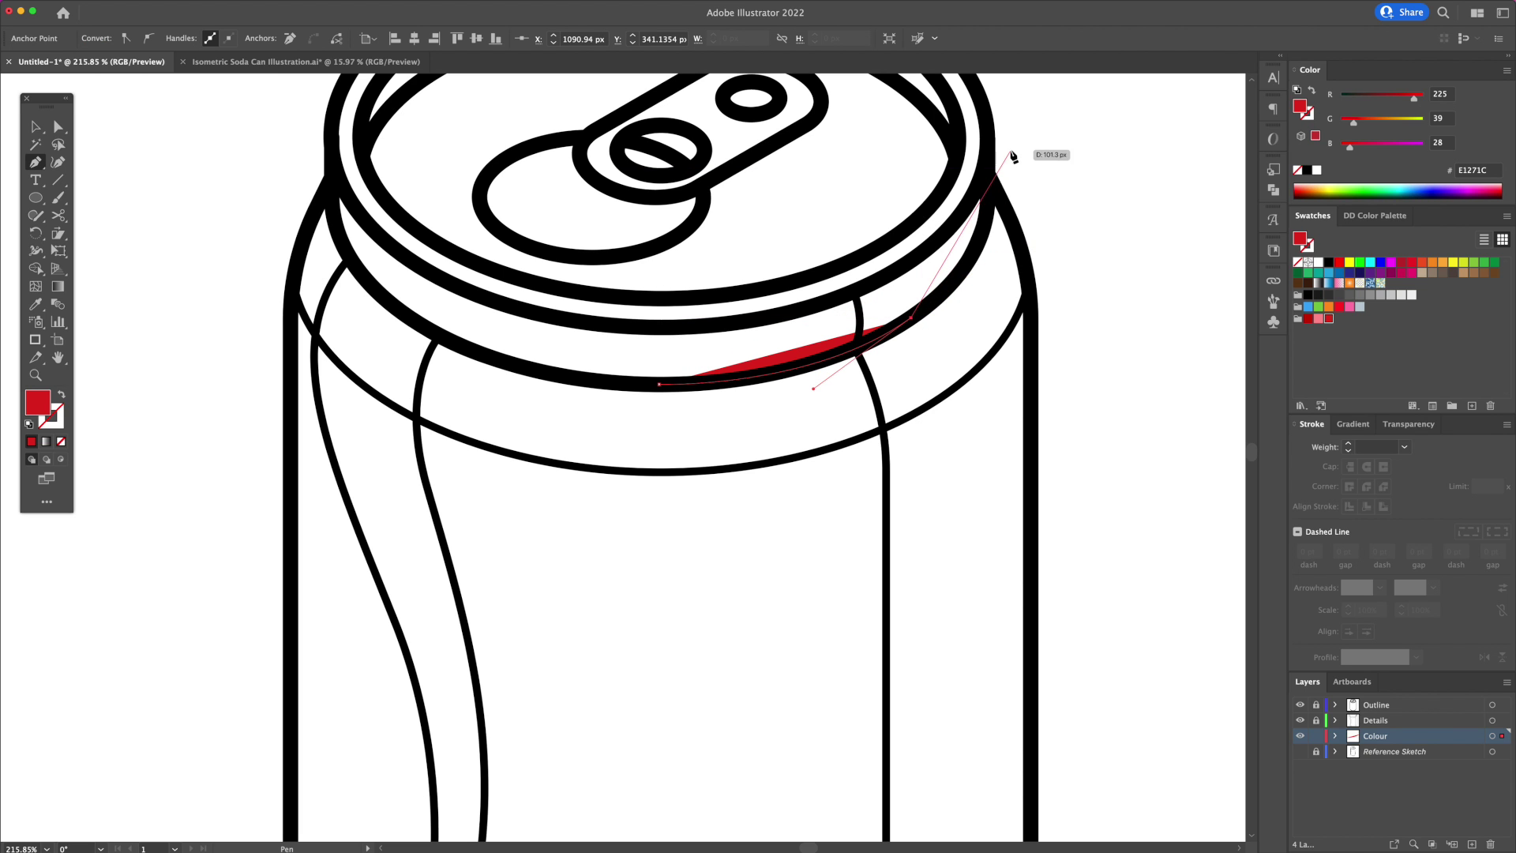
{"action": "left_click_drag", "start_coordinate": [988, 182], "coordinate": [984, 246]}
{"action": "left_click", "coordinate": [987, 330]}
{"action": "left_click_drag", "start_coordinate": [992, 333], "coordinate": [902, 131]}
{"action": "left_click", "coordinate": [944, 269]}
{"action": "key", "text": "z"}
{"action": "left_click_drag", "start_coordinate": [913, 292], "coordinate": [908, 293]}
{"action": "left_click", "coordinate": [908, 292], "text": "alt"}
{"action": "key", "text": "p"}
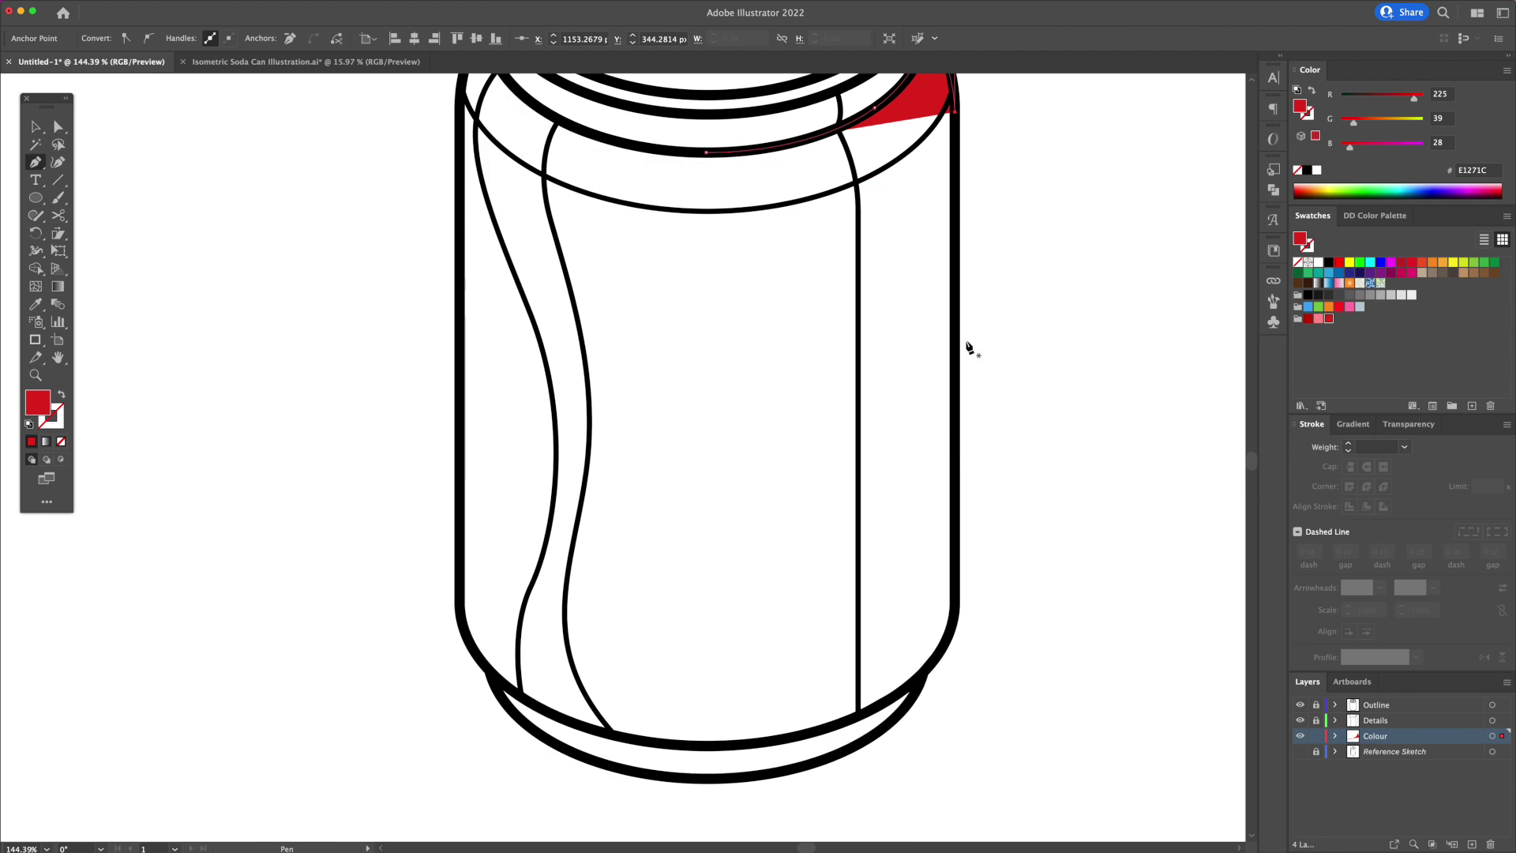
Trace the can's right side, rounded bottom and left side back to the collar's midpoint to close the red body shape
{"action": "left_click", "coordinate": [955, 612]}
{"action": "left_click_drag", "start_coordinate": [710, 746], "coordinate": [495, 768]}
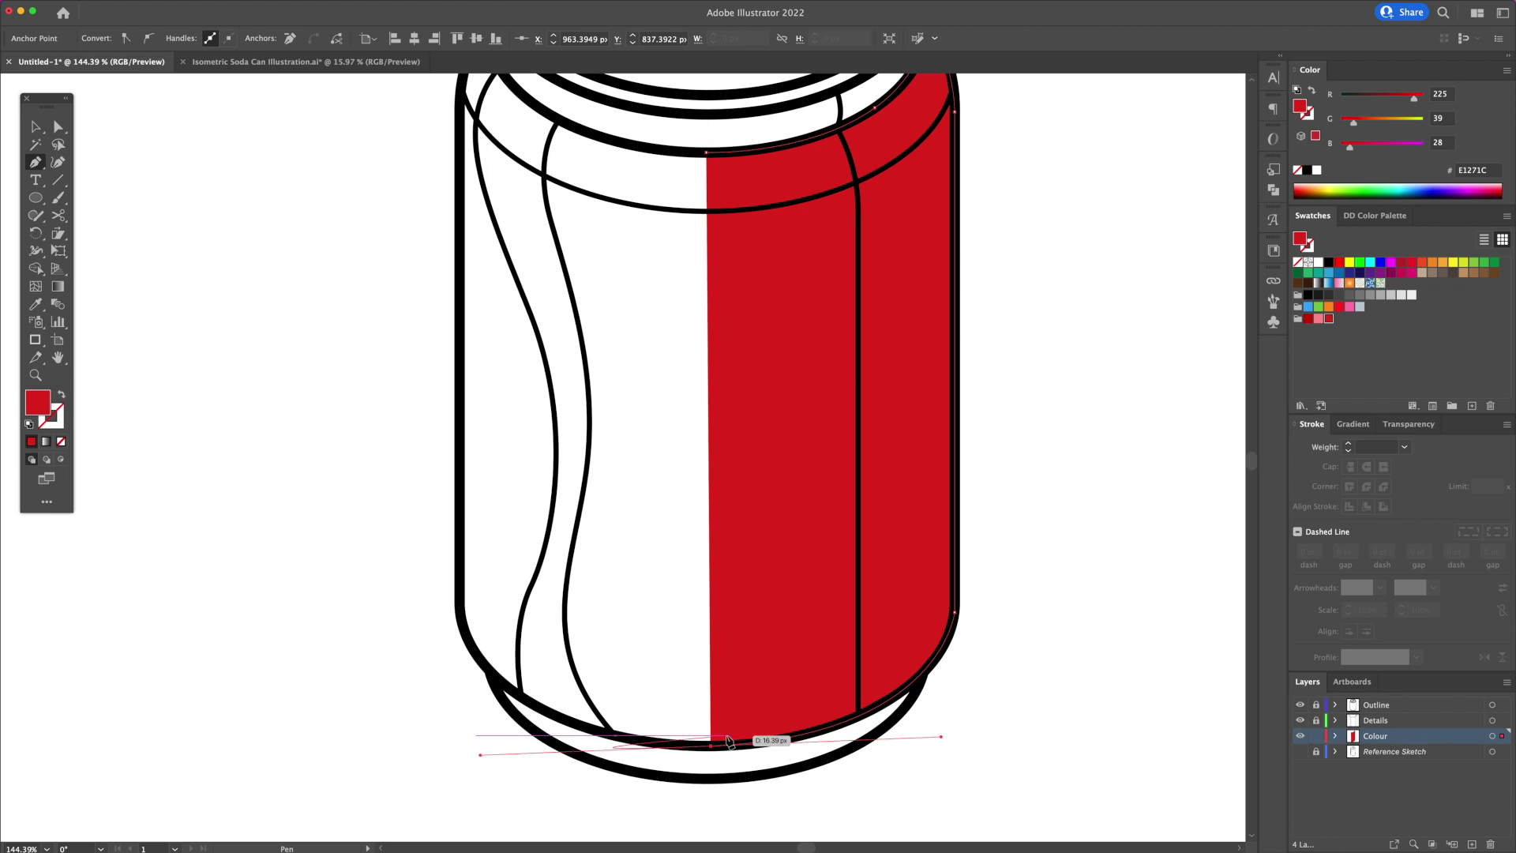
{"action": "left_click_drag", "start_coordinate": [460, 612], "coordinate": [497, 625]}
{"action": "left_click", "coordinate": [484, 269]}
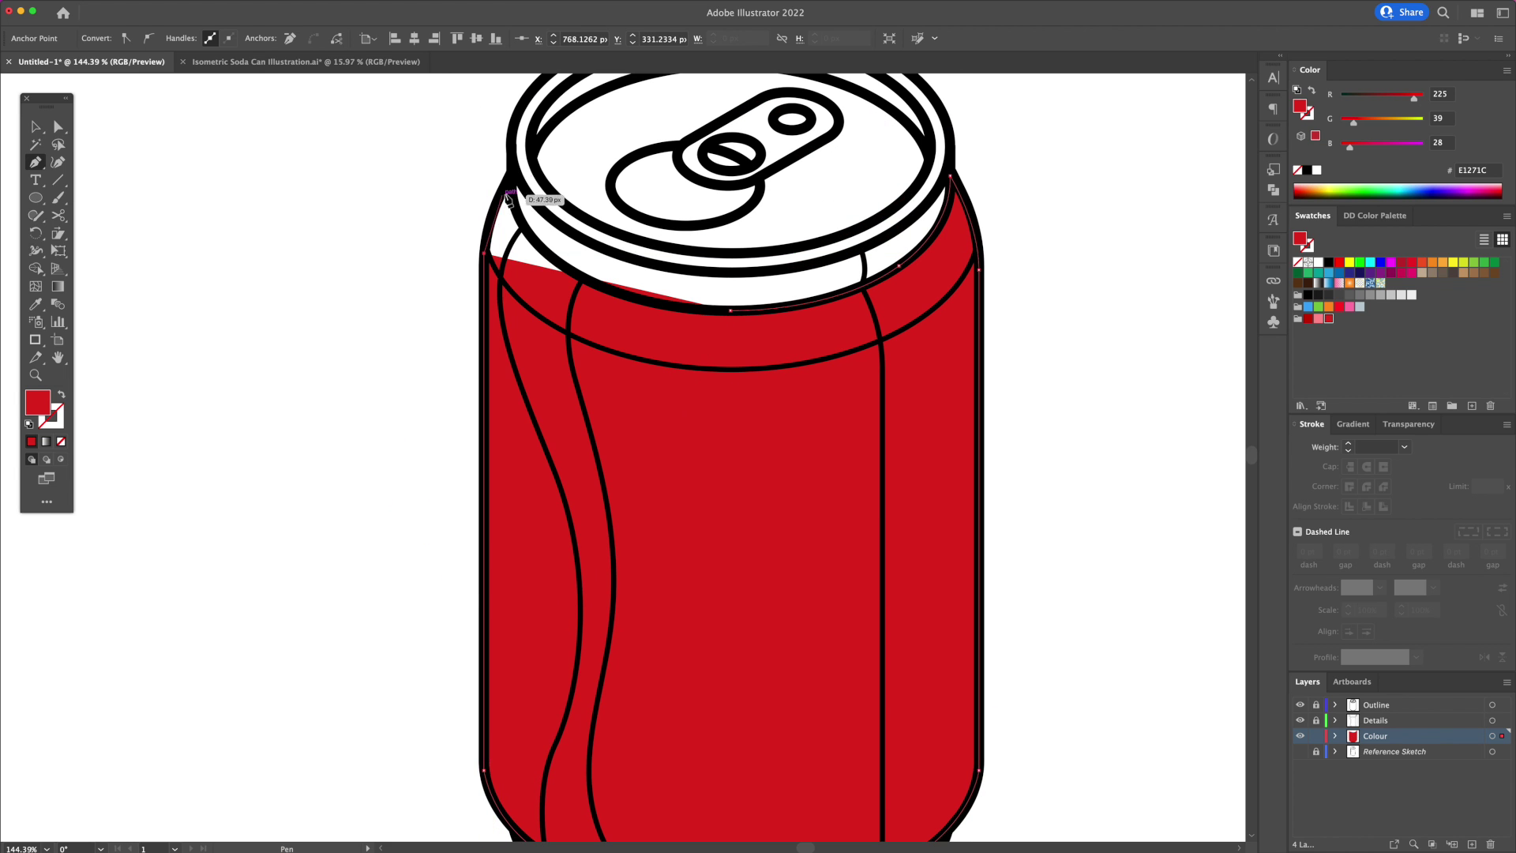
{"action": "left_click_drag", "start_coordinate": [509, 175], "coordinate": [535, 148]}
{"action": "left_click", "coordinate": [509, 176]}
{"action": "left_click_drag", "start_coordinate": [730, 310], "coordinate": [942, 305]}
Trace the crescent-shaped base beneath the can body as a closed shape with a CCCCCC grey fill
{"action": "left_click_drag", "start_coordinate": [999, 395], "coordinate": [1115, 303]}
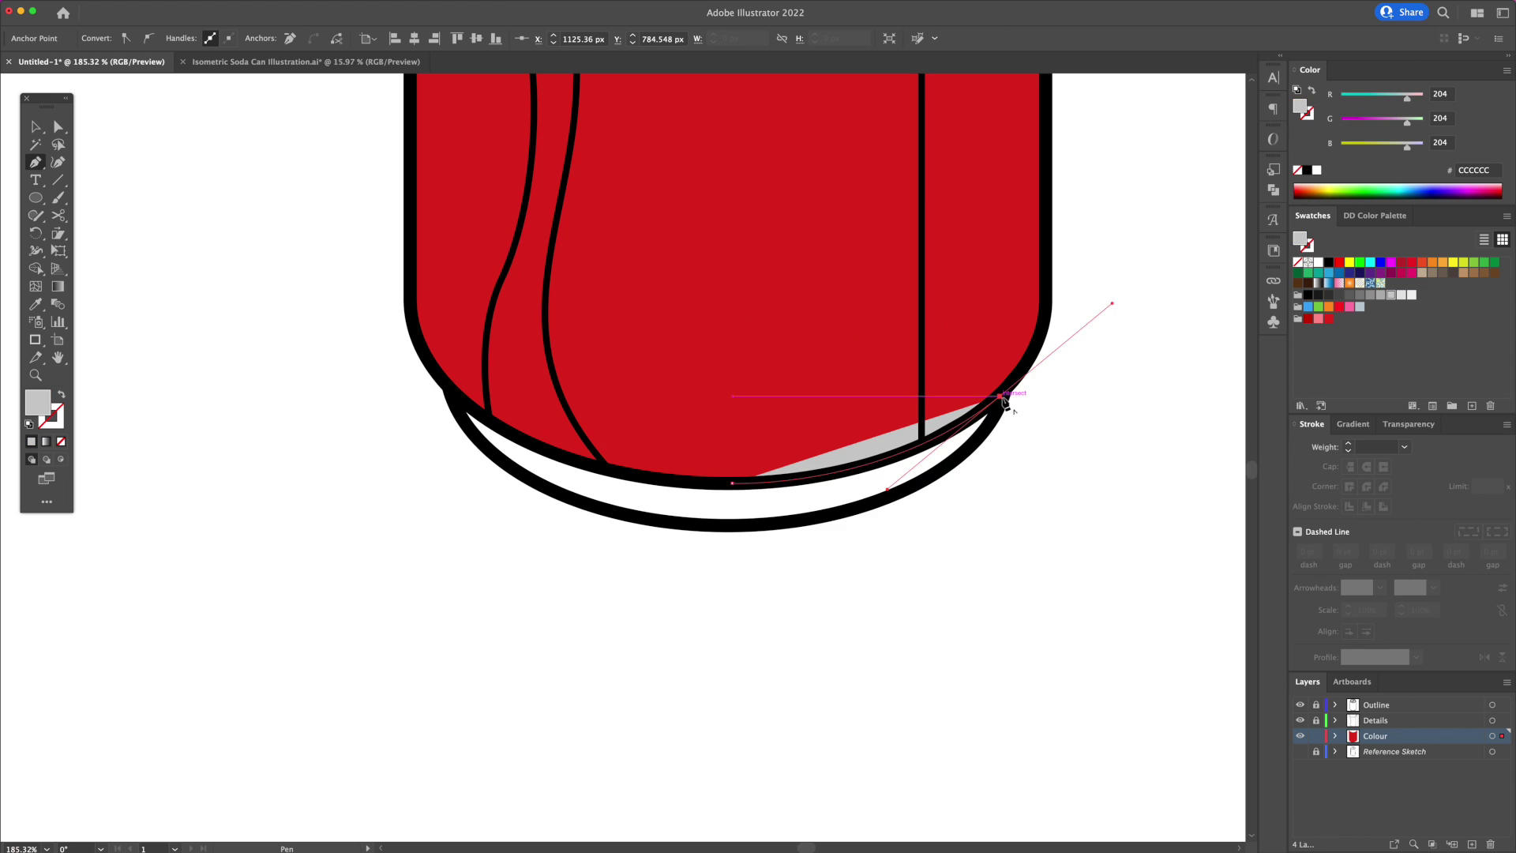
{"action": "mouse_move", "coordinate": [732, 525]}
{"action": "left_mouse_down"}
{"action": "mouse_move", "coordinate": [450, 525]}
{"action": "mouse_move", "coordinate": [477, 535]}
{"action": "left_mouse_up"}
{"action": "left_click", "coordinate": [732, 526]}
{"action": "left_click_drag", "start_coordinate": [450, 395], "coordinate": [392, 258]}
{"action": "left_click", "coordinate": [450, 395]}
{"action": "left_click_drag", "start_coordinate": [732, 483], "coordinate": [944, 487]}
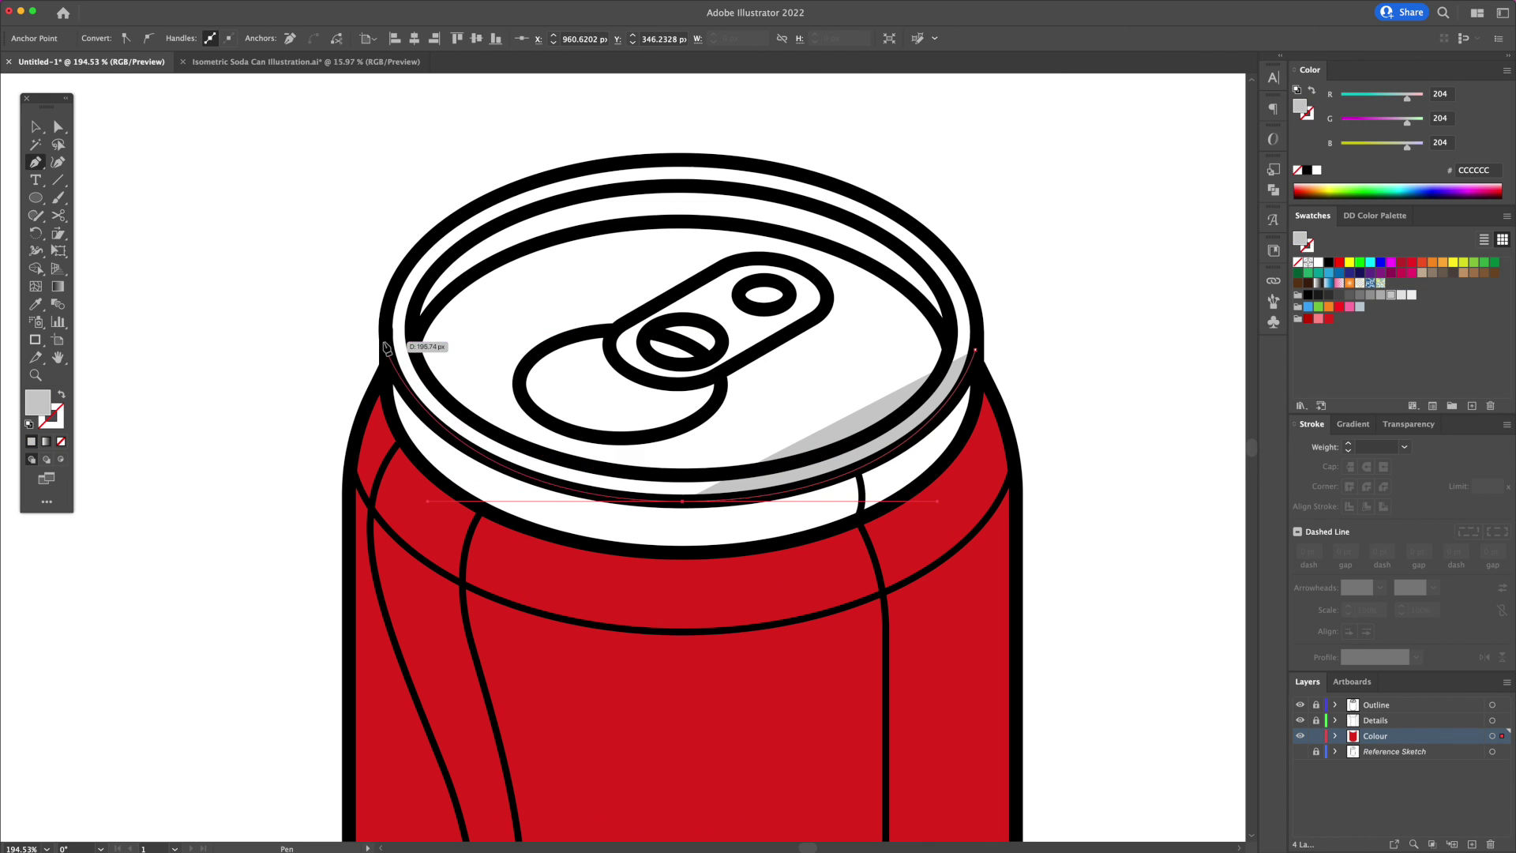
Complete the CCCCCC grey collar shape between the rim and the red body, and deselect it
{"action": "left_click_drag", "start_coordinate": [681, 553], "coordinate": [992, 570]}
{"action": "left_click", "coordinate": [681, 552]}
{"action": "left_click_drag", "start_coordinate": [978, 349], "coordinate": [1006, 174]}
{"action": "key", "text": "v"}
{"action": "left_click", "coordinate": [1005, 174]}
Cover the lid with a CCCCCC grey ellipse and place a larger ellipse in the lightest grey behind it for the rim
{"action": "left_click_drag", "start_coordinate": [681, 343], "coordinate": [681, 474]}
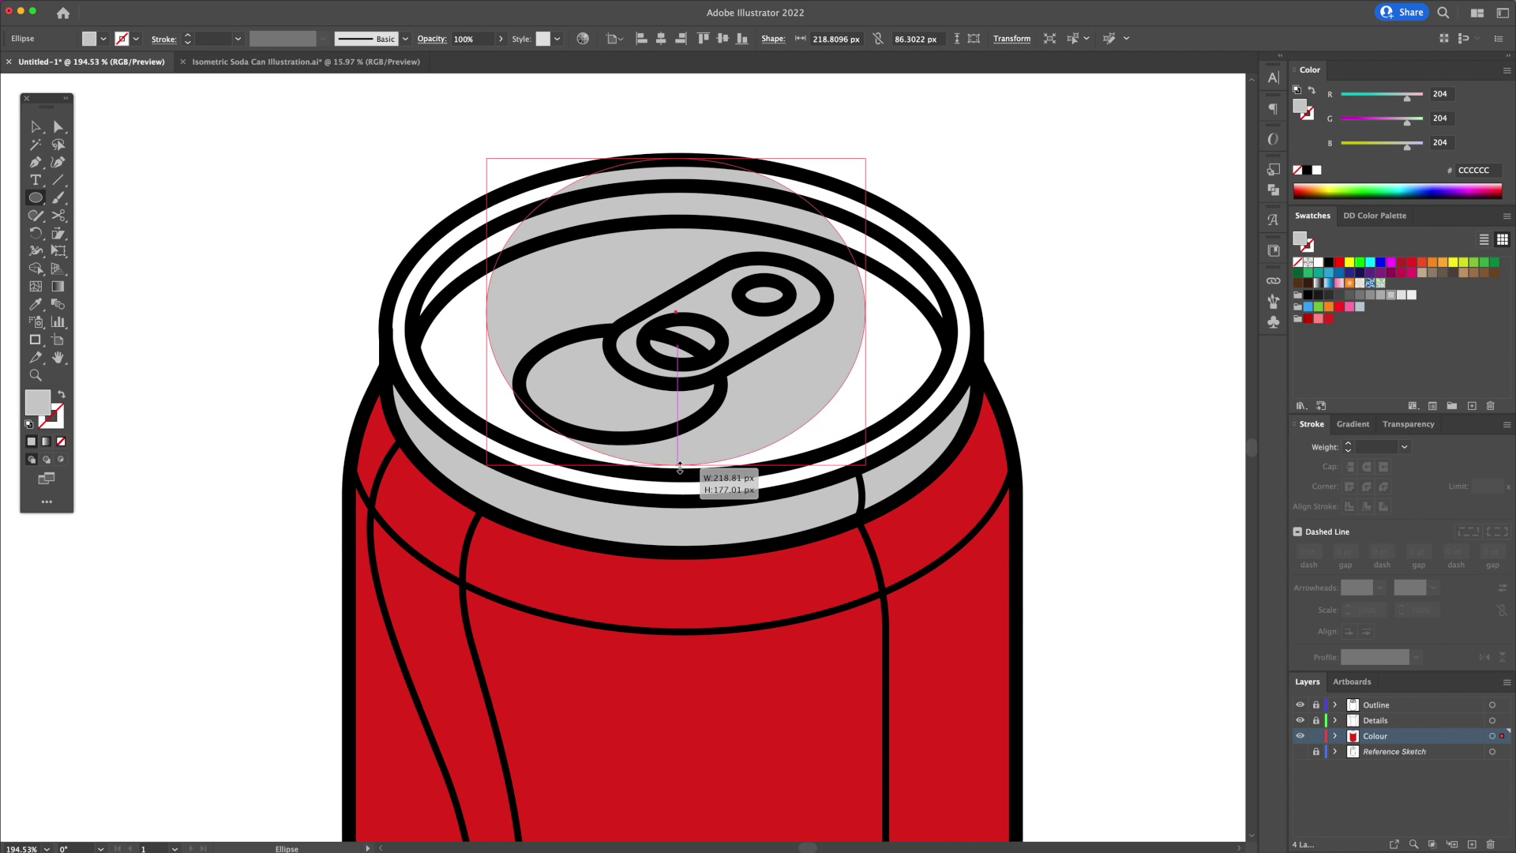
{"action": "left_click", "coordinate": [661, 38]}
{"action": "left_click_drag", "start_coordinate": [873, 317], "coordinate": [961, 329]}
{"action": "left_click_drag", "start_coordinate": [681, 474], "coordinate": [681, 500]}
{"action": "left_click_drag", "start_coordinate": [682, 158], "coordinate": [681, 187]}
{"action": "left_click_drag", "start_coordinate": [974, 330], "coordinate": [950, 330]}
{"action": "key", "text": "super+b"}
{"action": "left_click", "coordinate": [1410, 295]}
Trace the inner wall crescent at the back of the lid as a closed shape with an 808080 grey fill
{"action": "left_click_drag", "start_coordinate": [667, 222], "coordinate": [446, 222]}
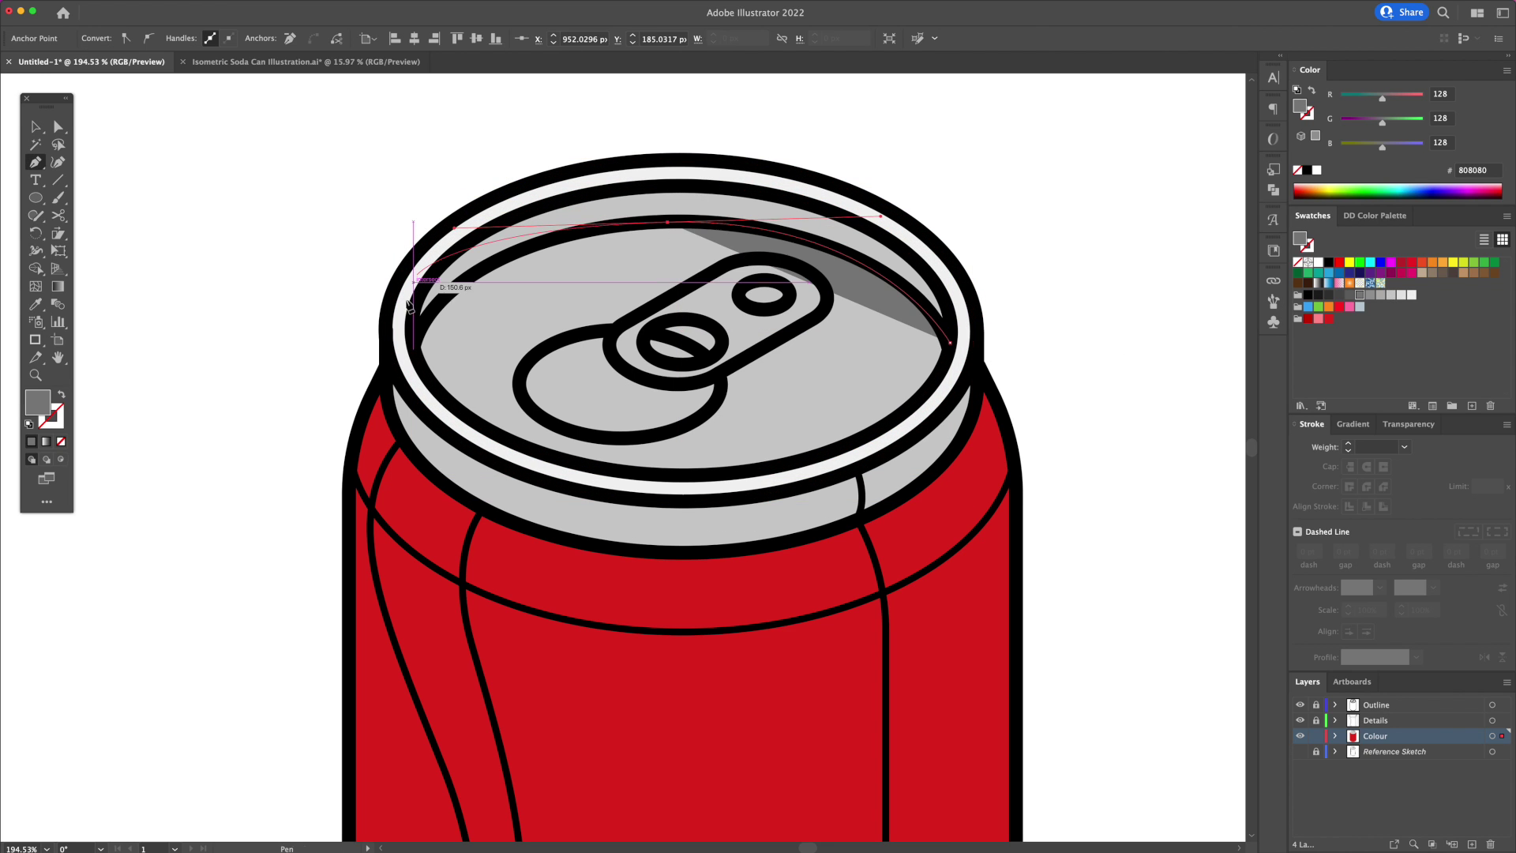
{"action": "left_click", "coordinate": [411, 345]}
{"action": "left_click_drag", "start_coordinate": [668, 185], "coordinate": [928, 177]}
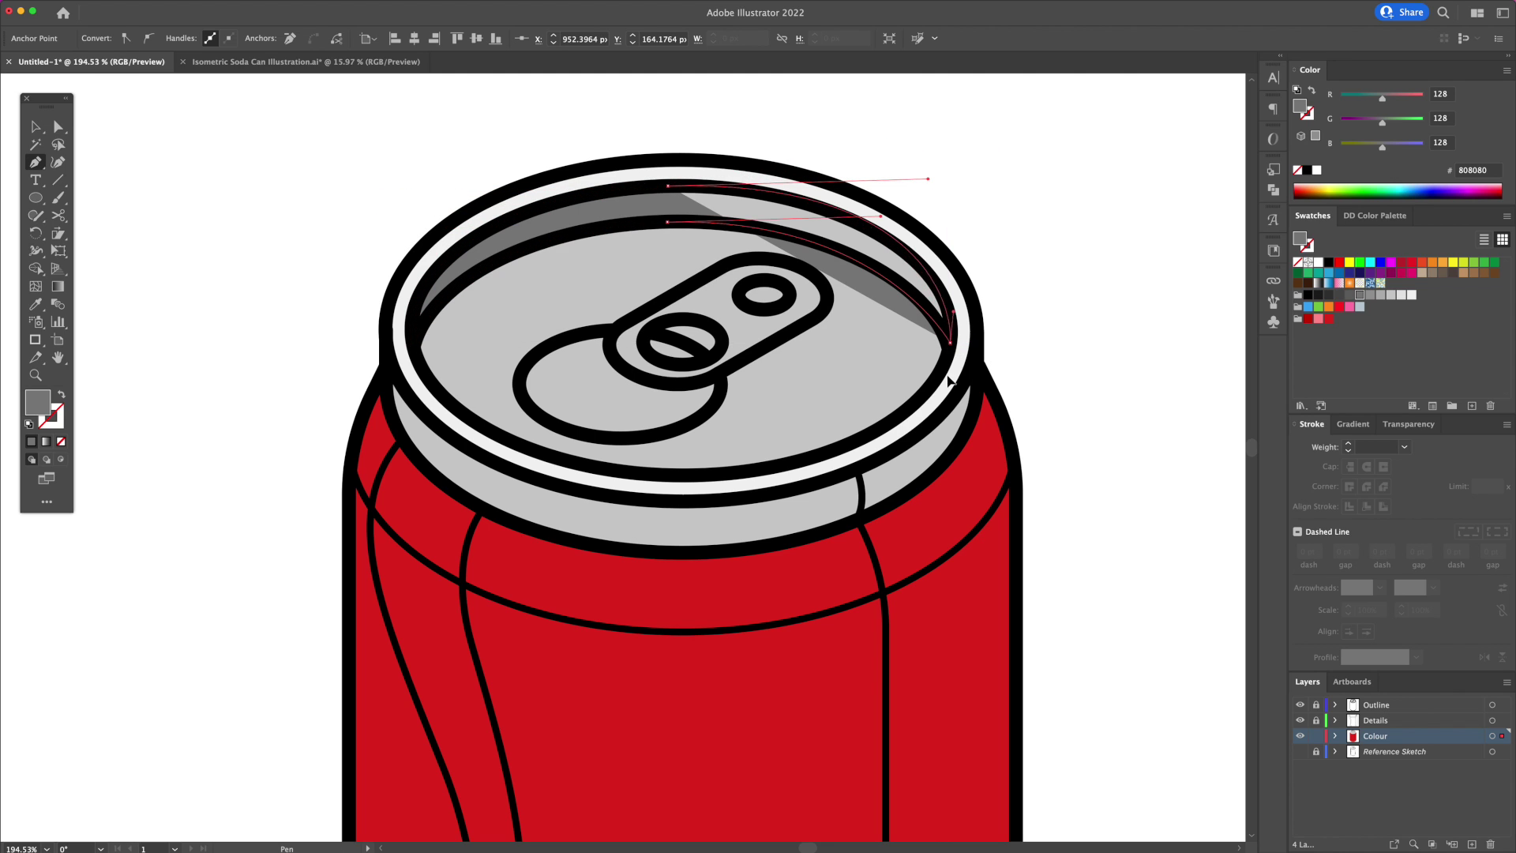
{"action": "left_click", "coordinate": [950, 345]}
{"action": "key", "text": "v"}
{"action": "left_click", "coordinate": [1059, 328]}
Trace the pull tab's outline as a closed shape with an E6E6E6 light grey fill
{"action": "left_click", "coordinate": [1400, 295]}
{"action": "key", "text": "p"}
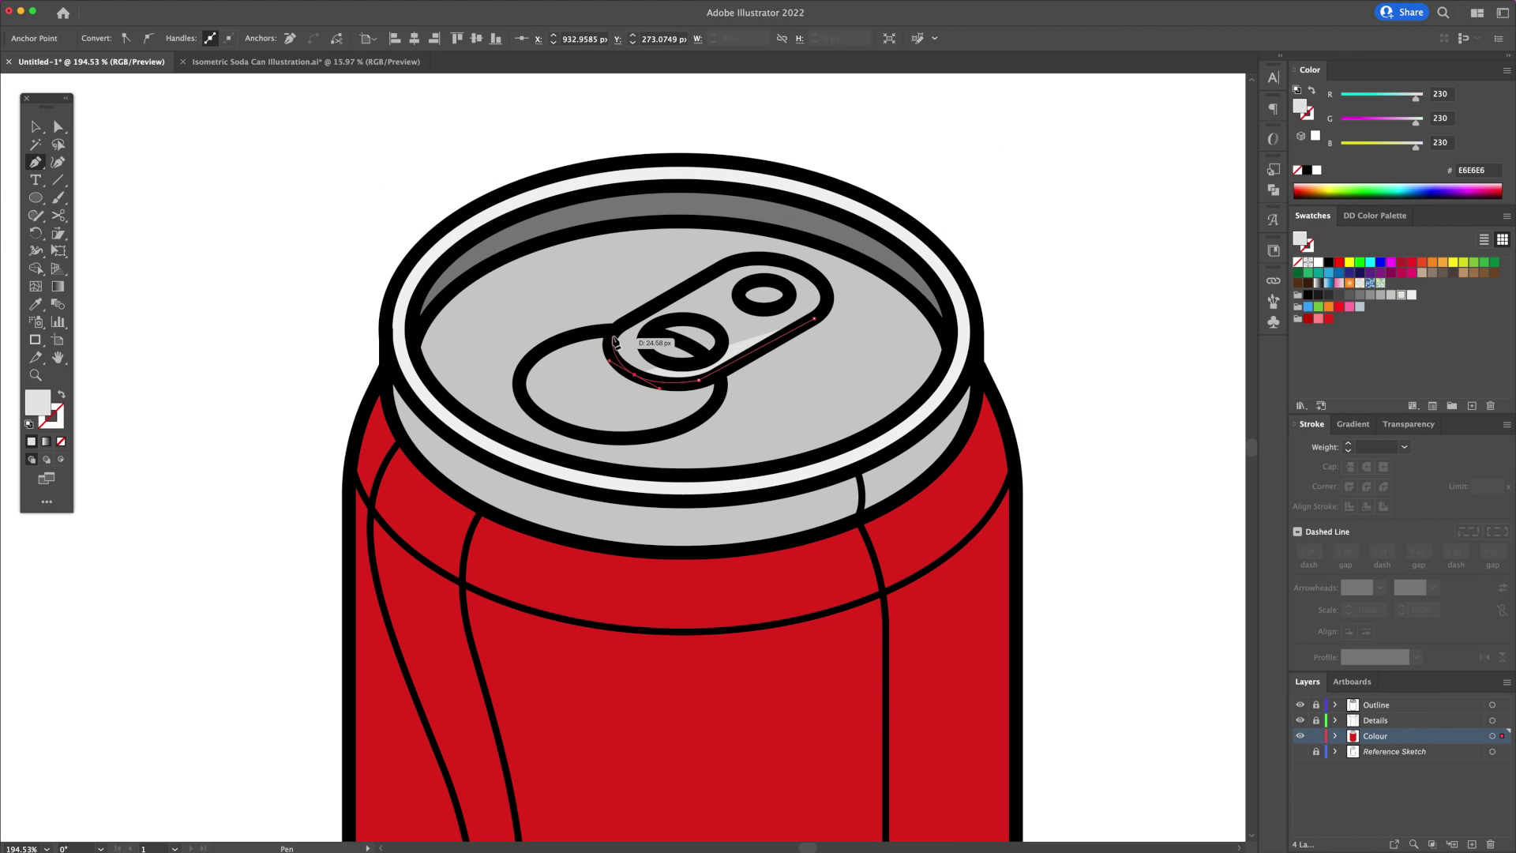
{"action": "left_click", "coordinate": [614, 332]}
{"action": "left_click", "coordinate": [725, 262]}
{"action": "left_click_drag", "start_coordinate": [804, 269], "coordinate": [834, 291]}
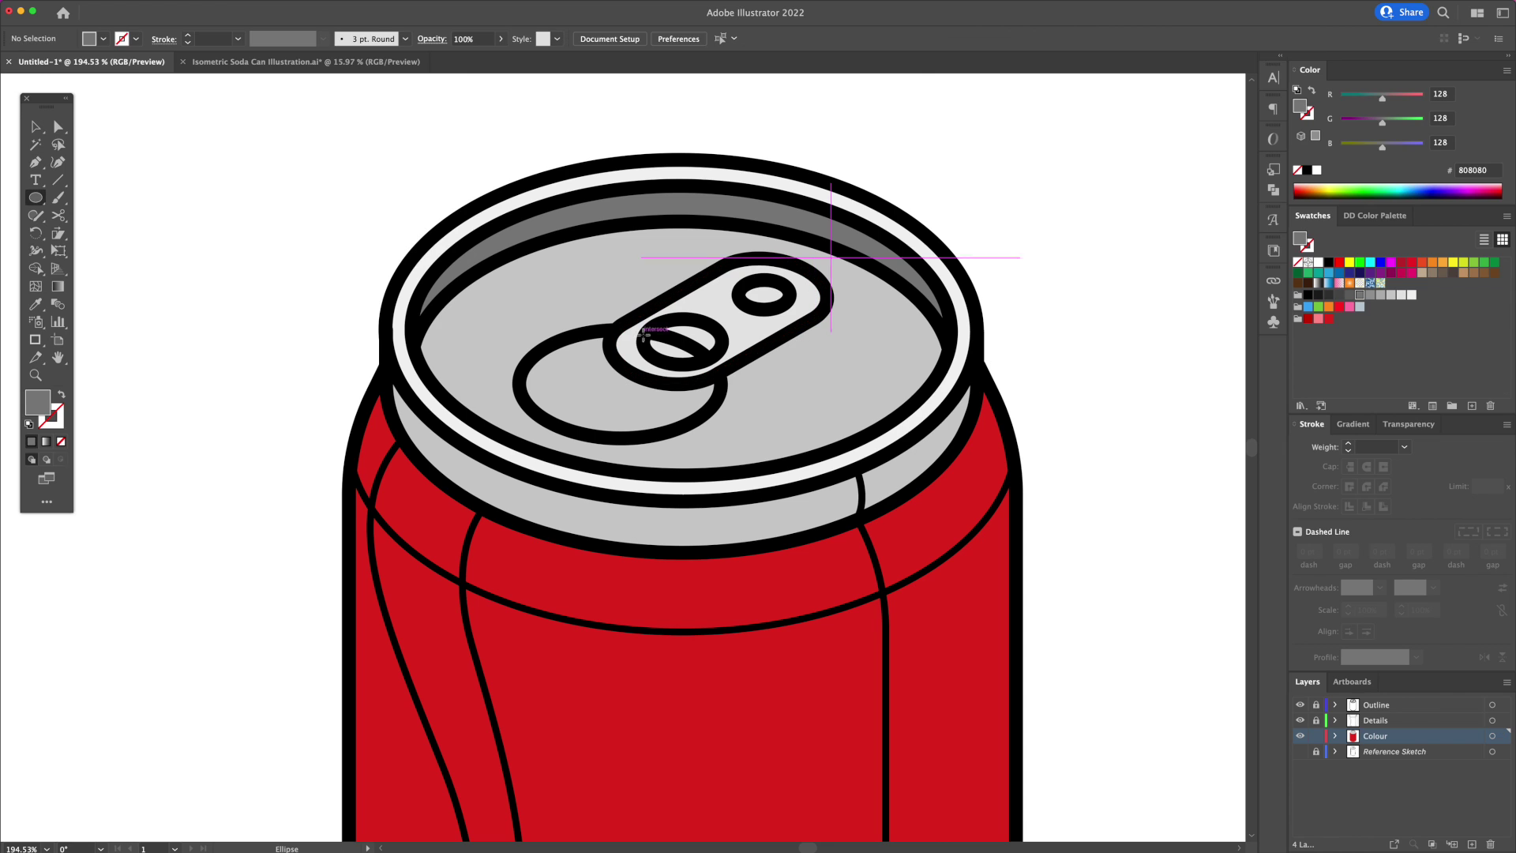
Fill the pull tab's two holes with 808080 grey ellipses and deselect them
{"action": "left_click_drag", "start_coordinate": [645, 316], "coordinate": [719, 365]}
{"action": "left_click_drag", "start_coordinate": [741, 286], "coordinate": [790, 311]}
{"action": "key", "text": "v"}
{"action": "left_click", "coordinate": [1102, 333]}
Unlock the Details layer and give the shadow shape on the can's right side a dark red fill with no stroke
{"action": "left_click", "coordinate": [1314, 719]}
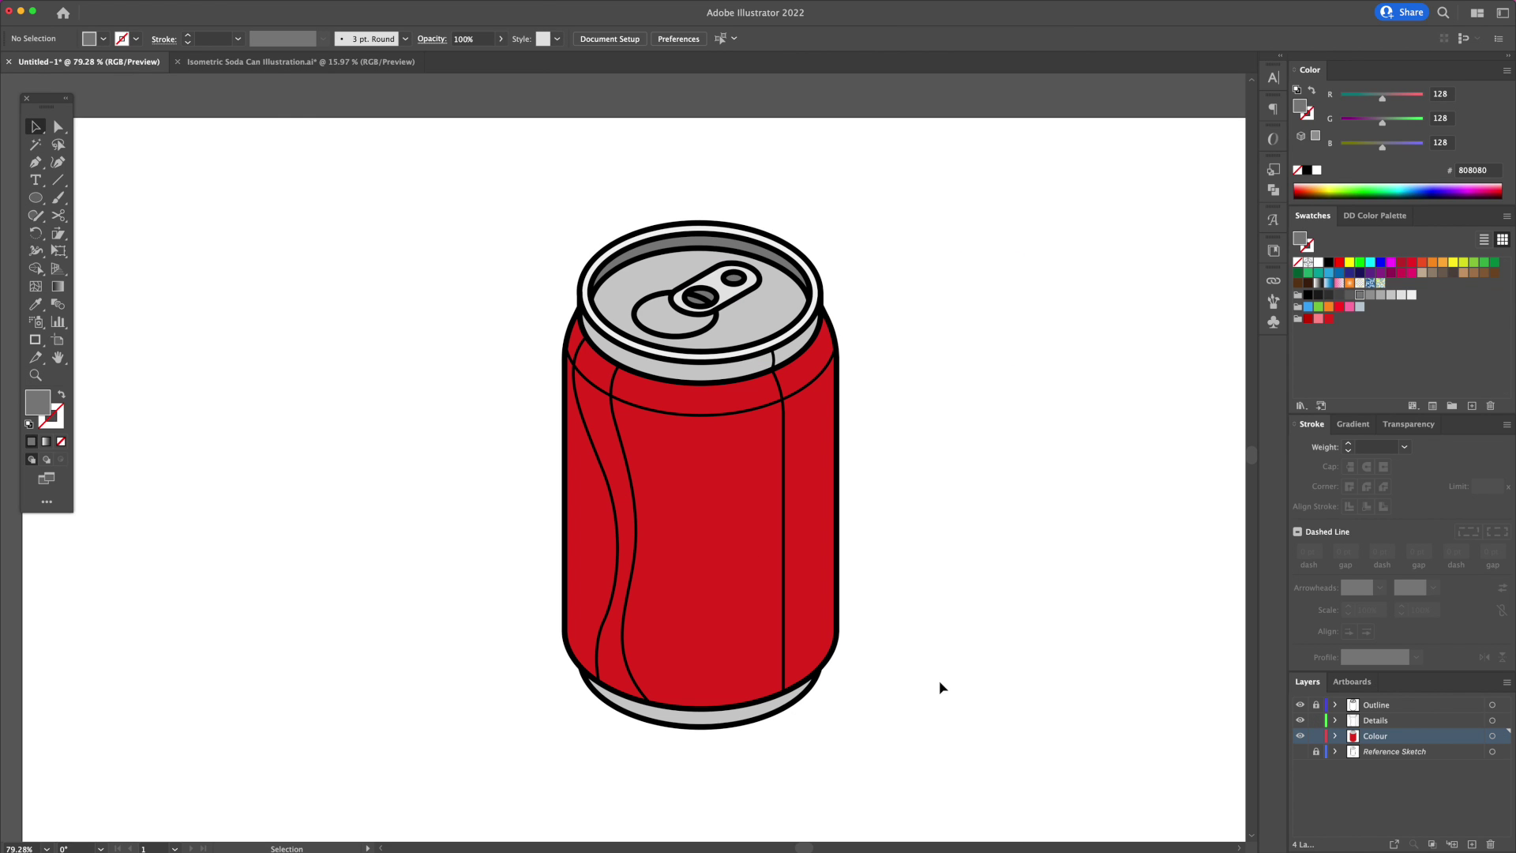
{"action": "left_click", "coordinate": [787, 649]}
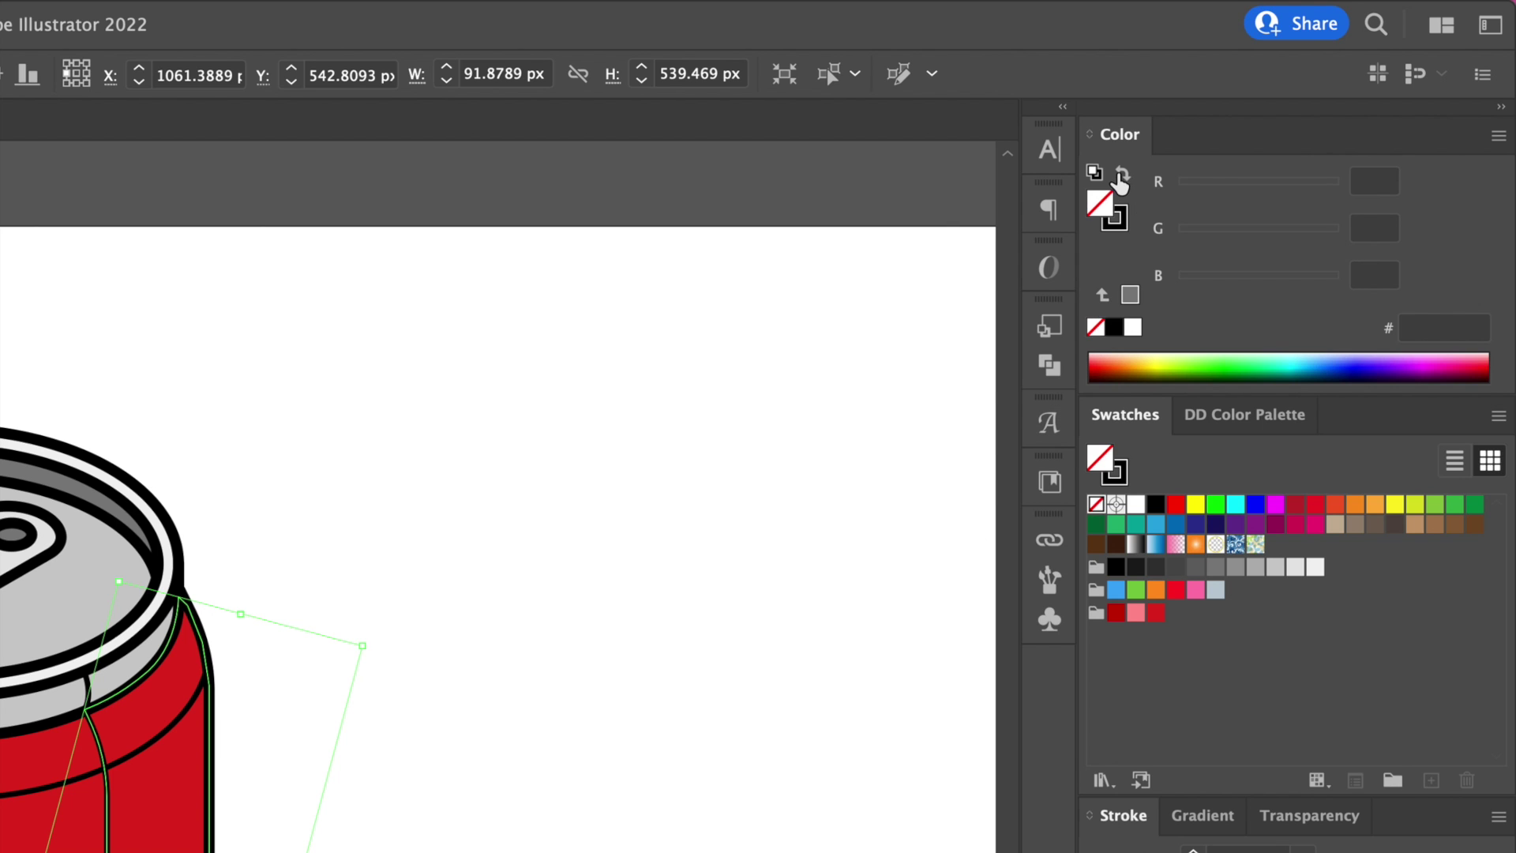
{"action": "left_click", "coordinate": [1121, 177]}
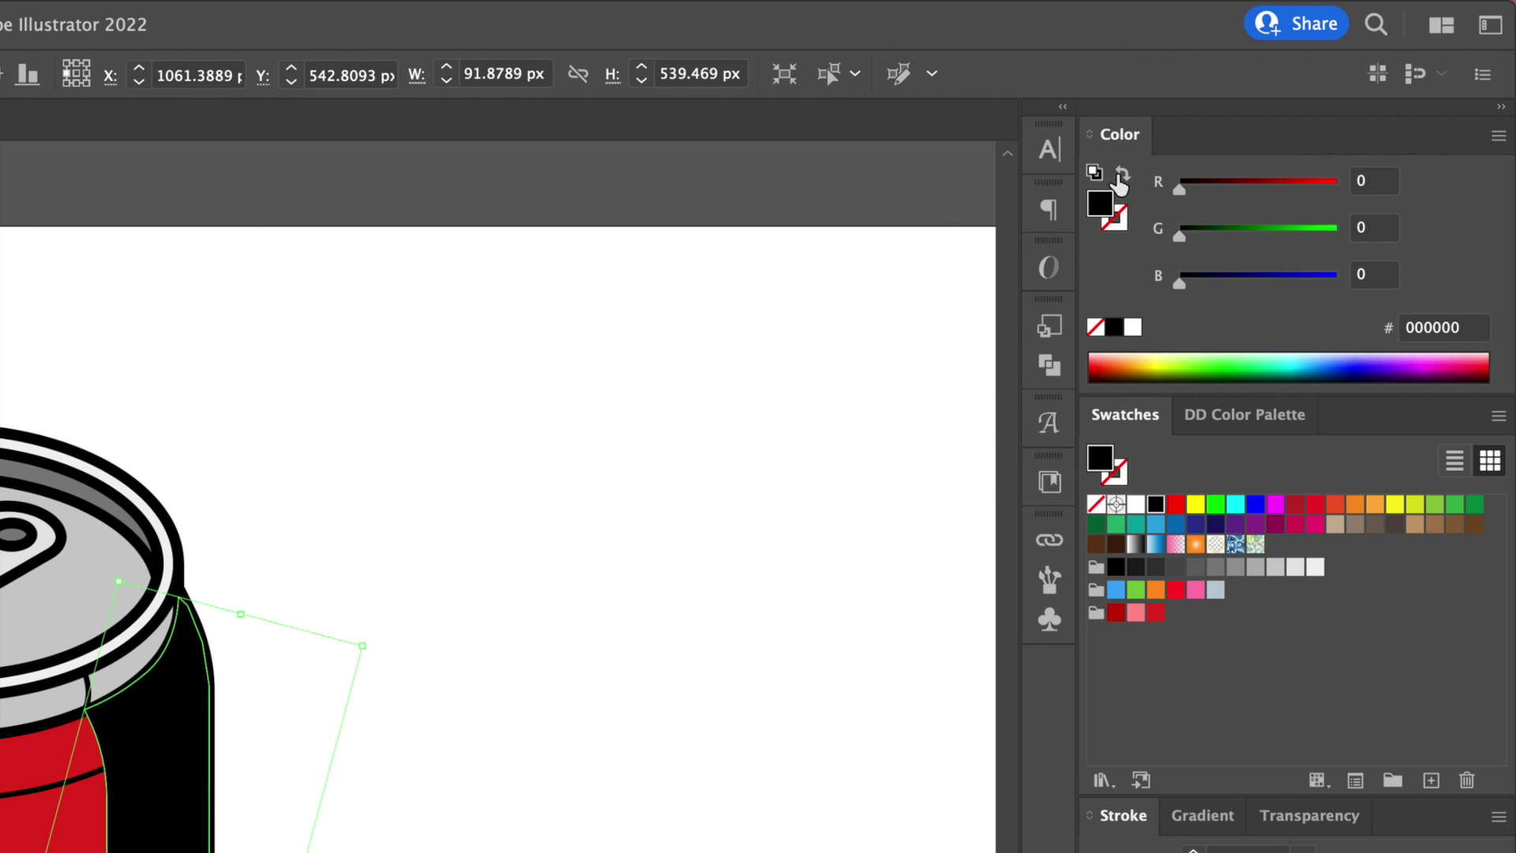
{"action": "left_click", "coordinate": [1115, 615]}
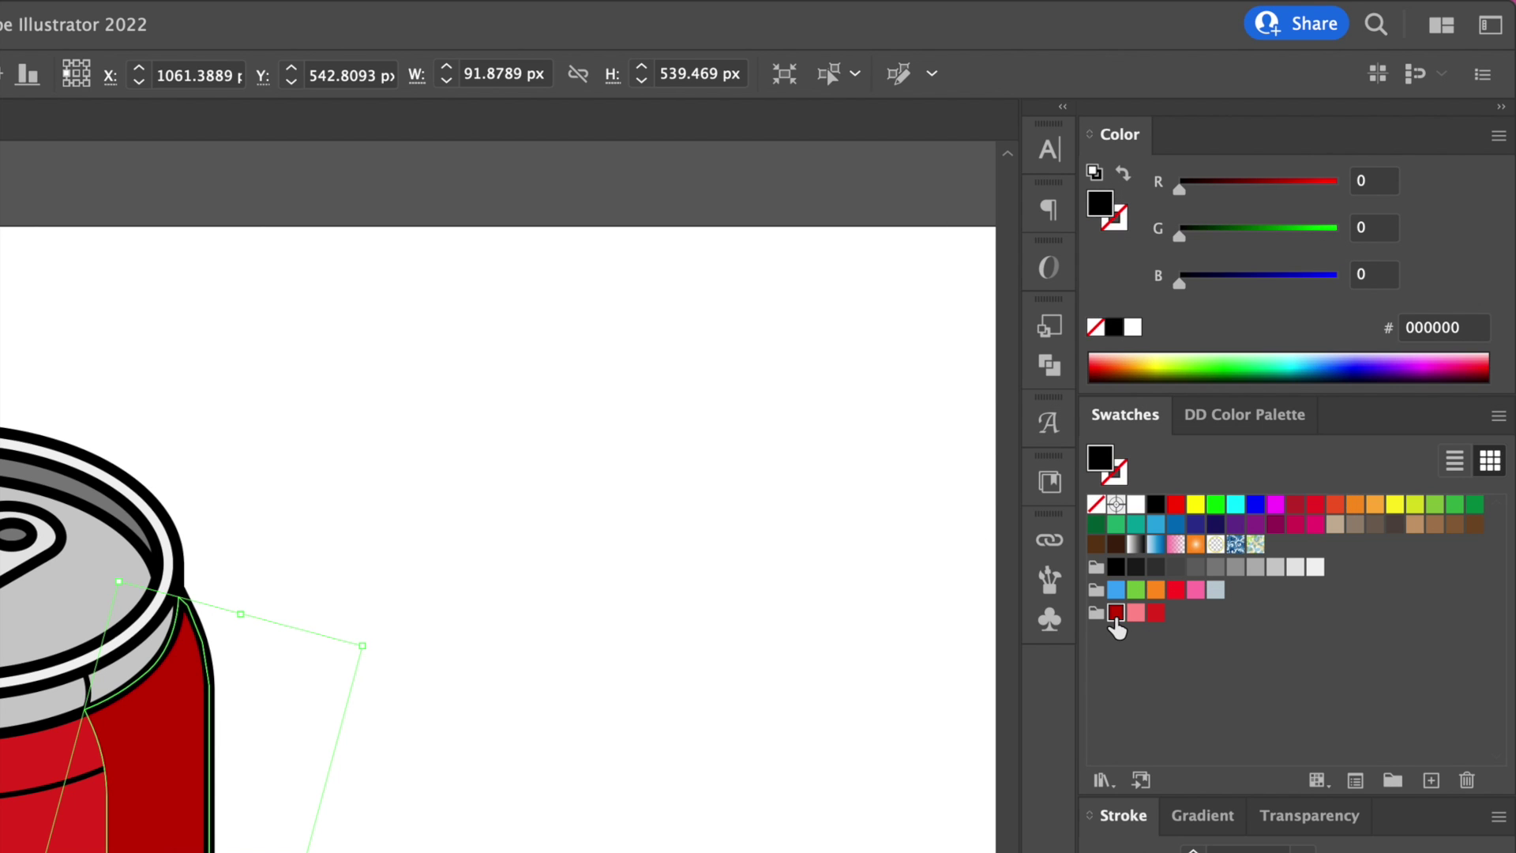
Give the wavy stripe on the can's left side a white fill with no stroke, and deselect it
{"action": "left_click", "coordinate": [1123, 173]}
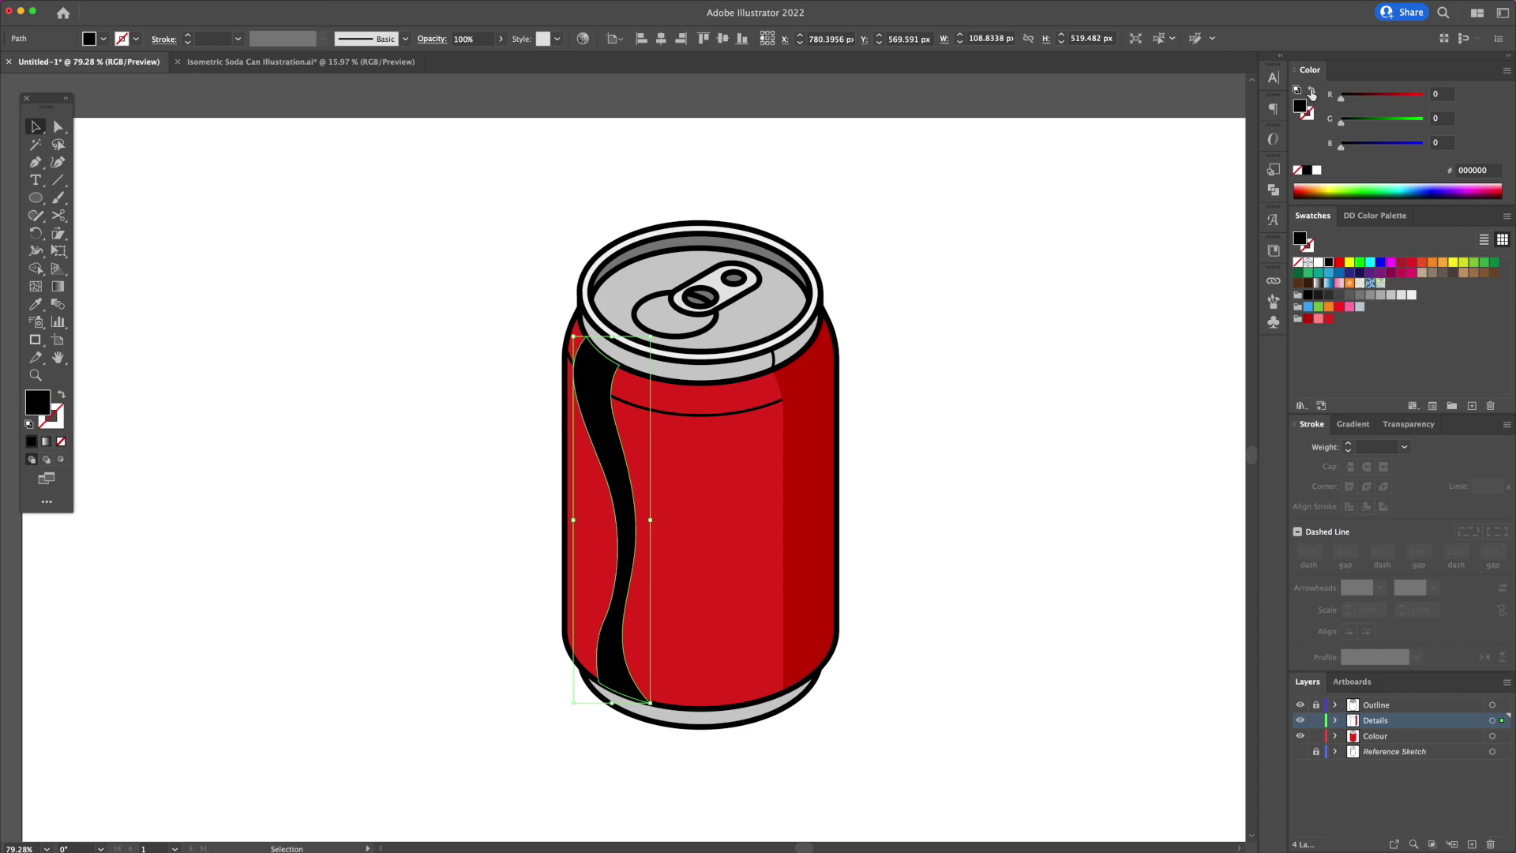
{"action": "left_click", "coordinate": [1316, 171]}
{"action": "left_click", "coordinate": [1023, 301]}
Bring the curved highlight band across the can's shoulder to the front and give it a white fill with no stroke
{"action": "left_click", "coordinate": [770, 406]}
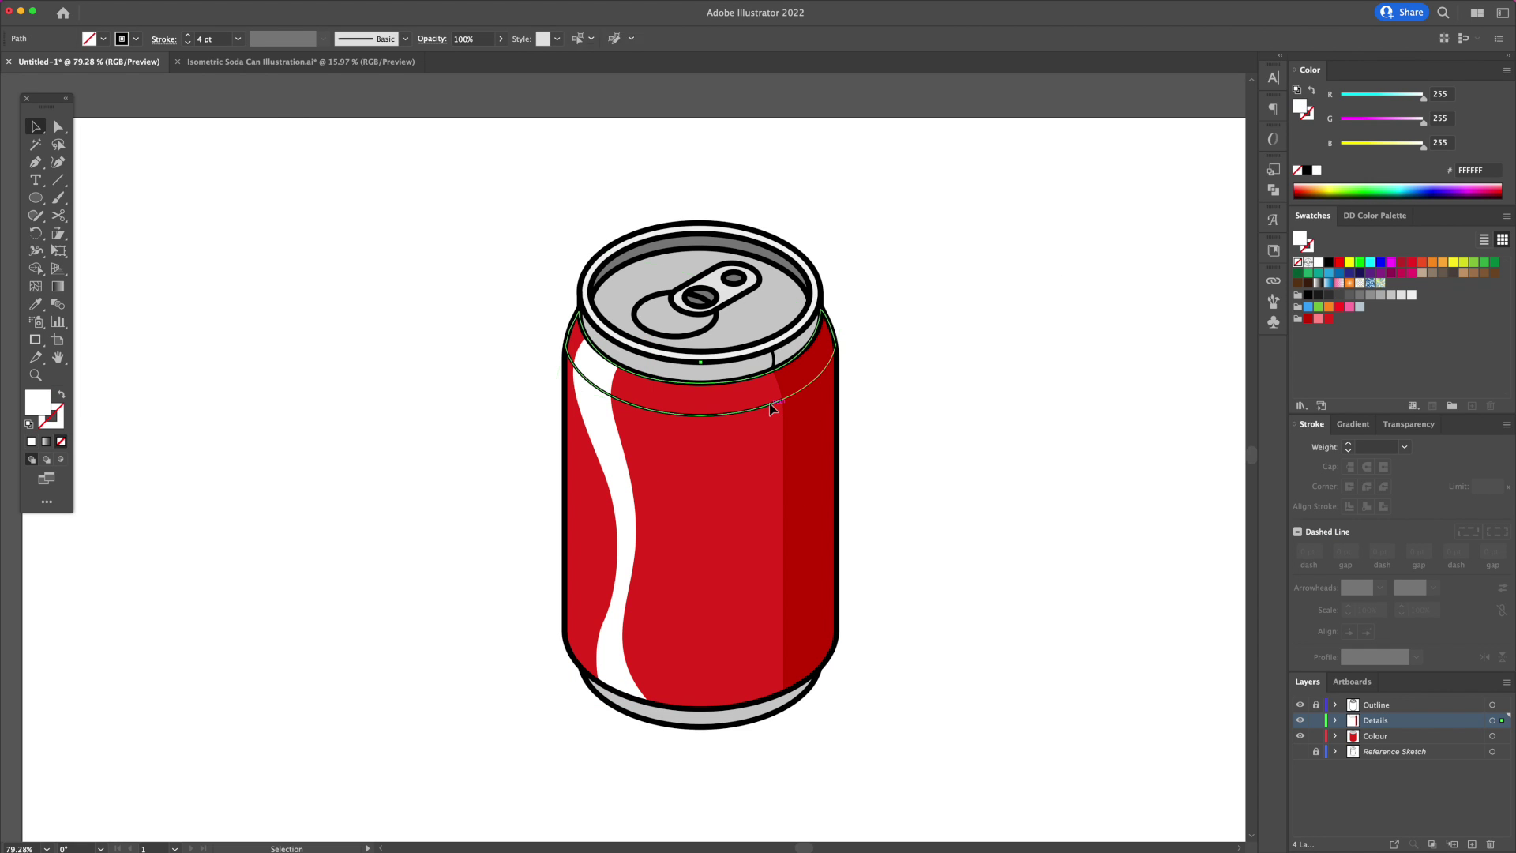
{"action": "right_click", "coordinate": [771, 407]}
{"action": "mouse_move", "coordinate": [823, 637]}
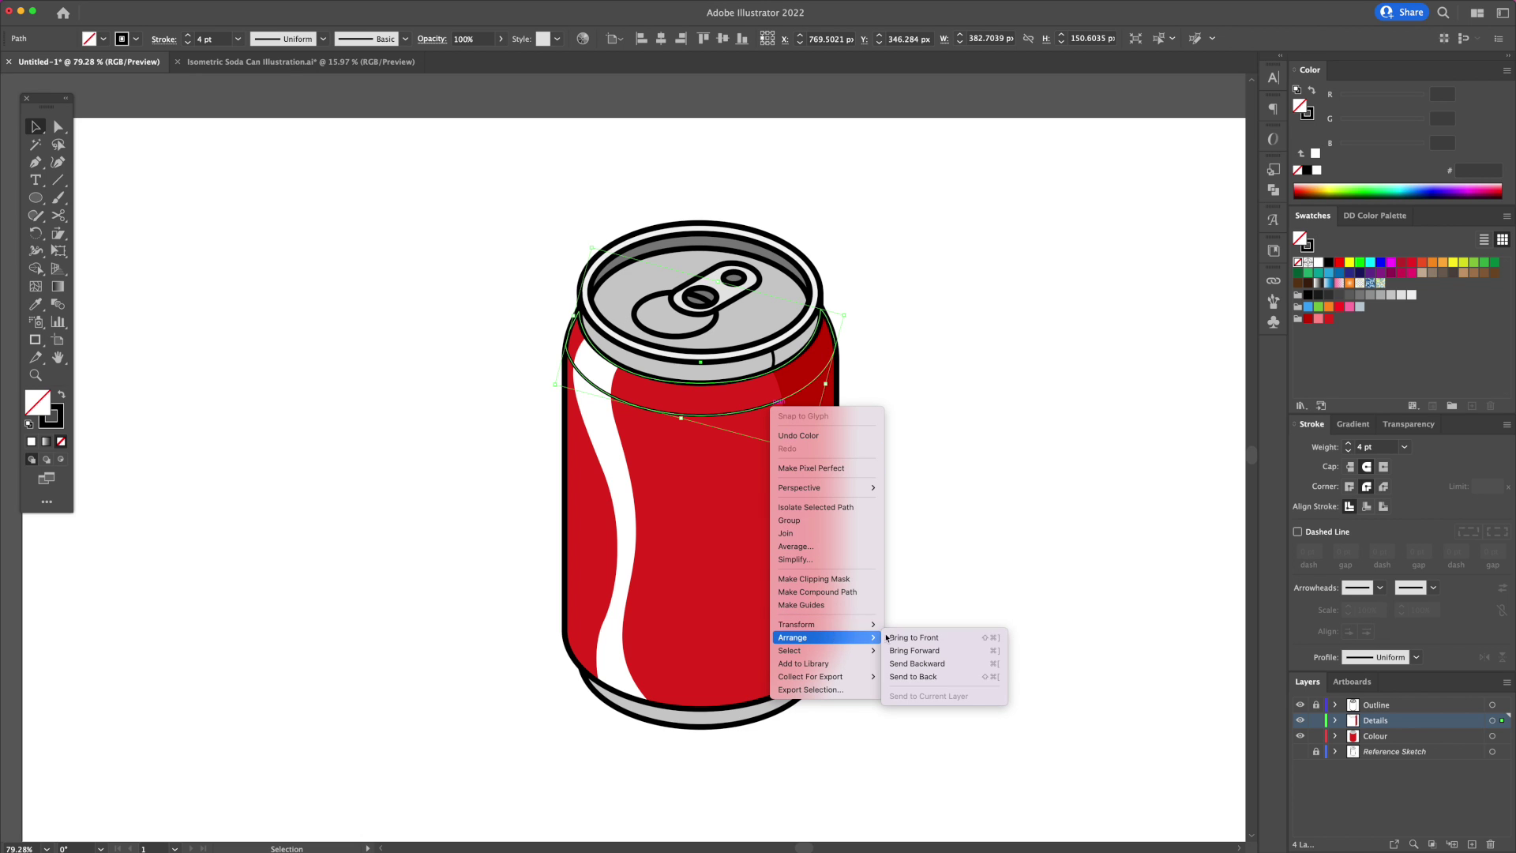
{"action": "left_click", "coordinate": [929, 637]}
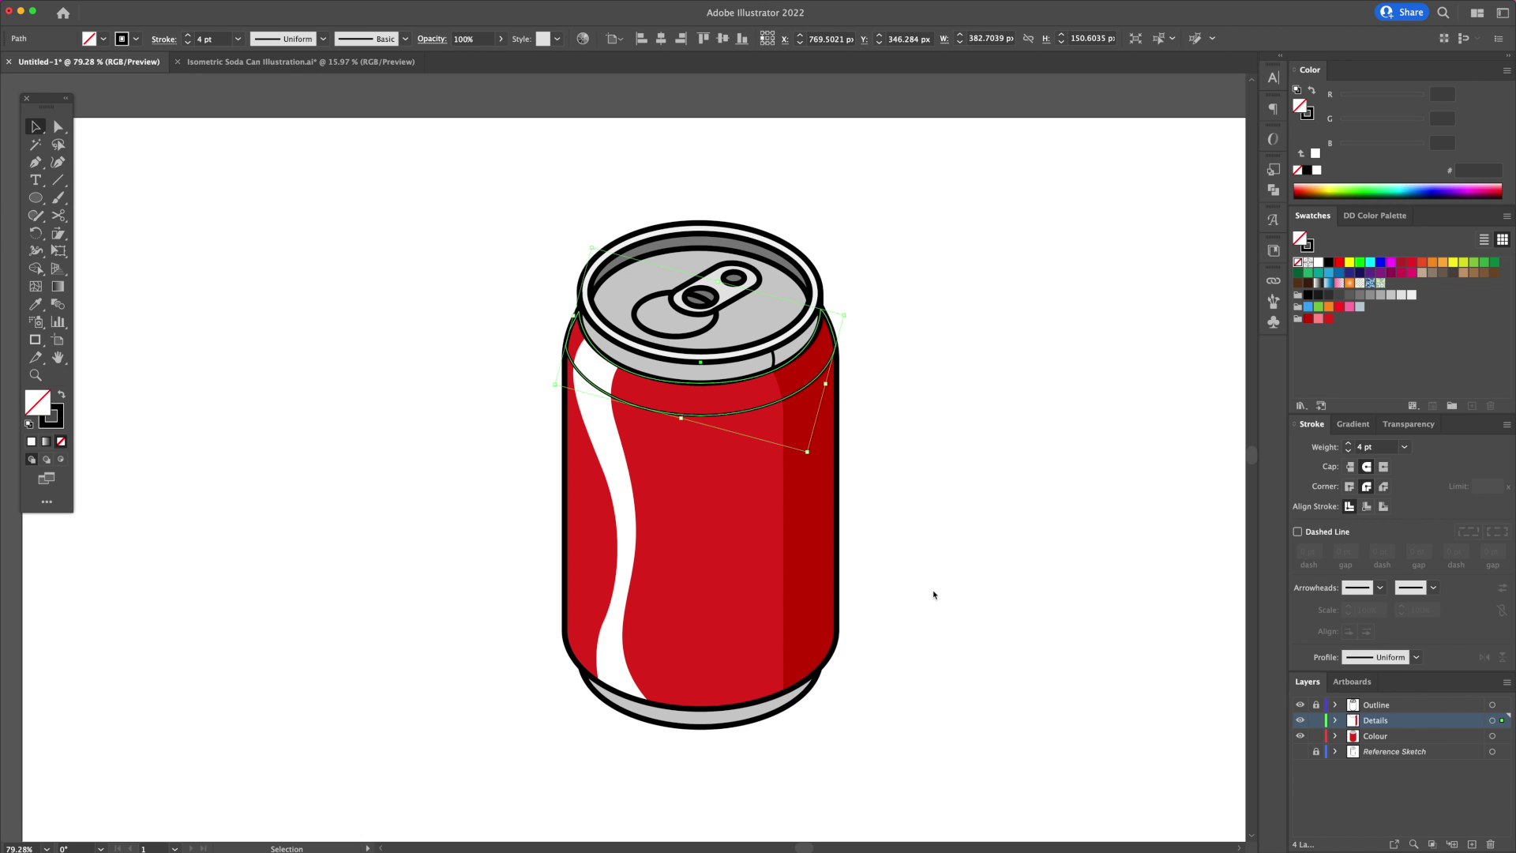
{"action": "left_click", "coordinate": [1311, 91]}
{"action": "left_click", "coordinate": [1315, 171]}
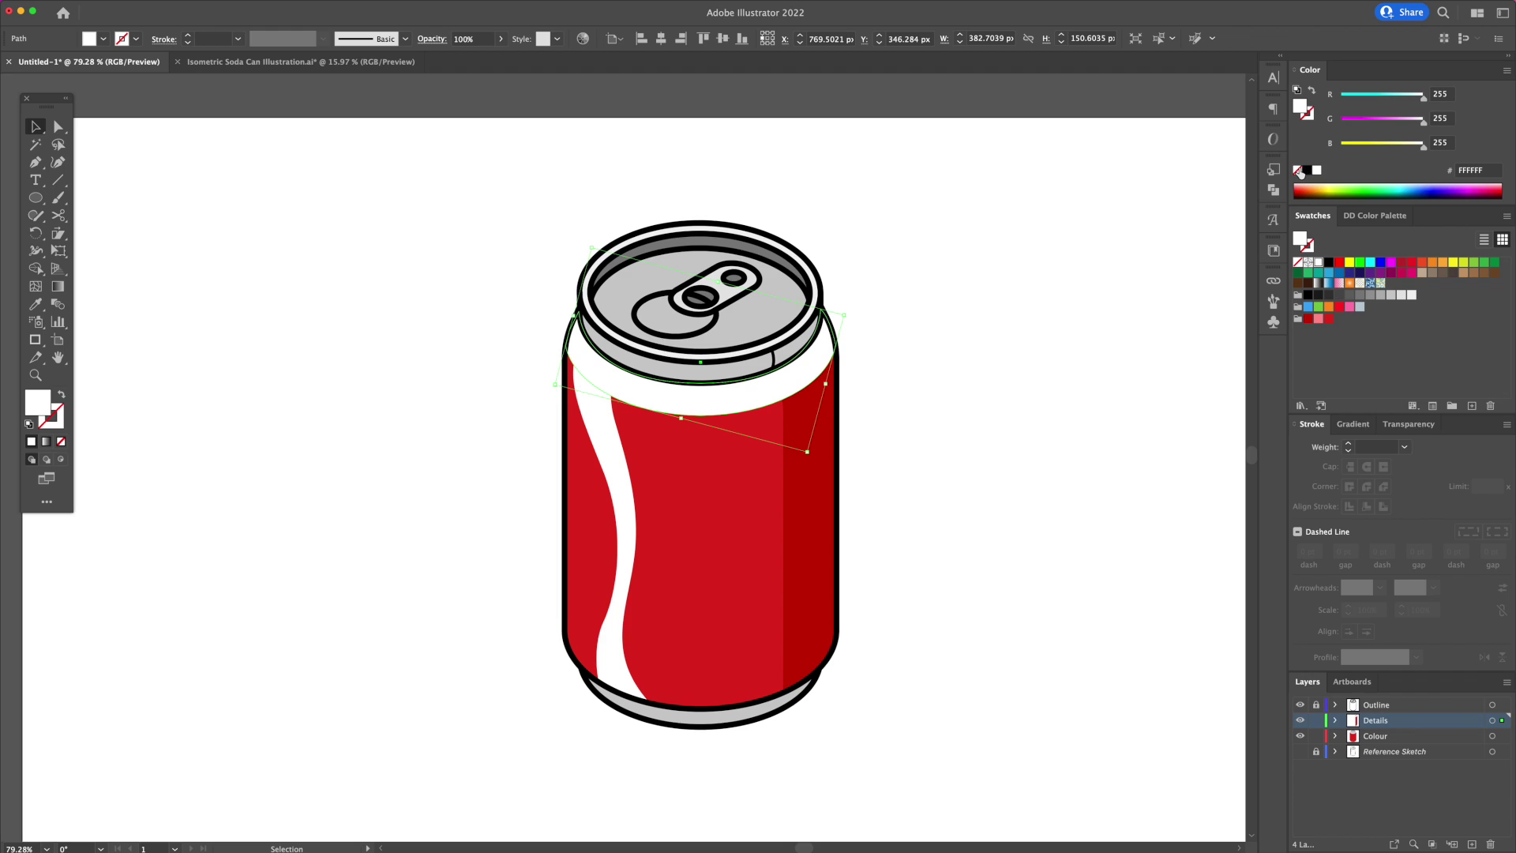
Reduce the white shoulder highlight band's opacity to 25%
{"action": "left_click", "coordinate": [1134, 230]}
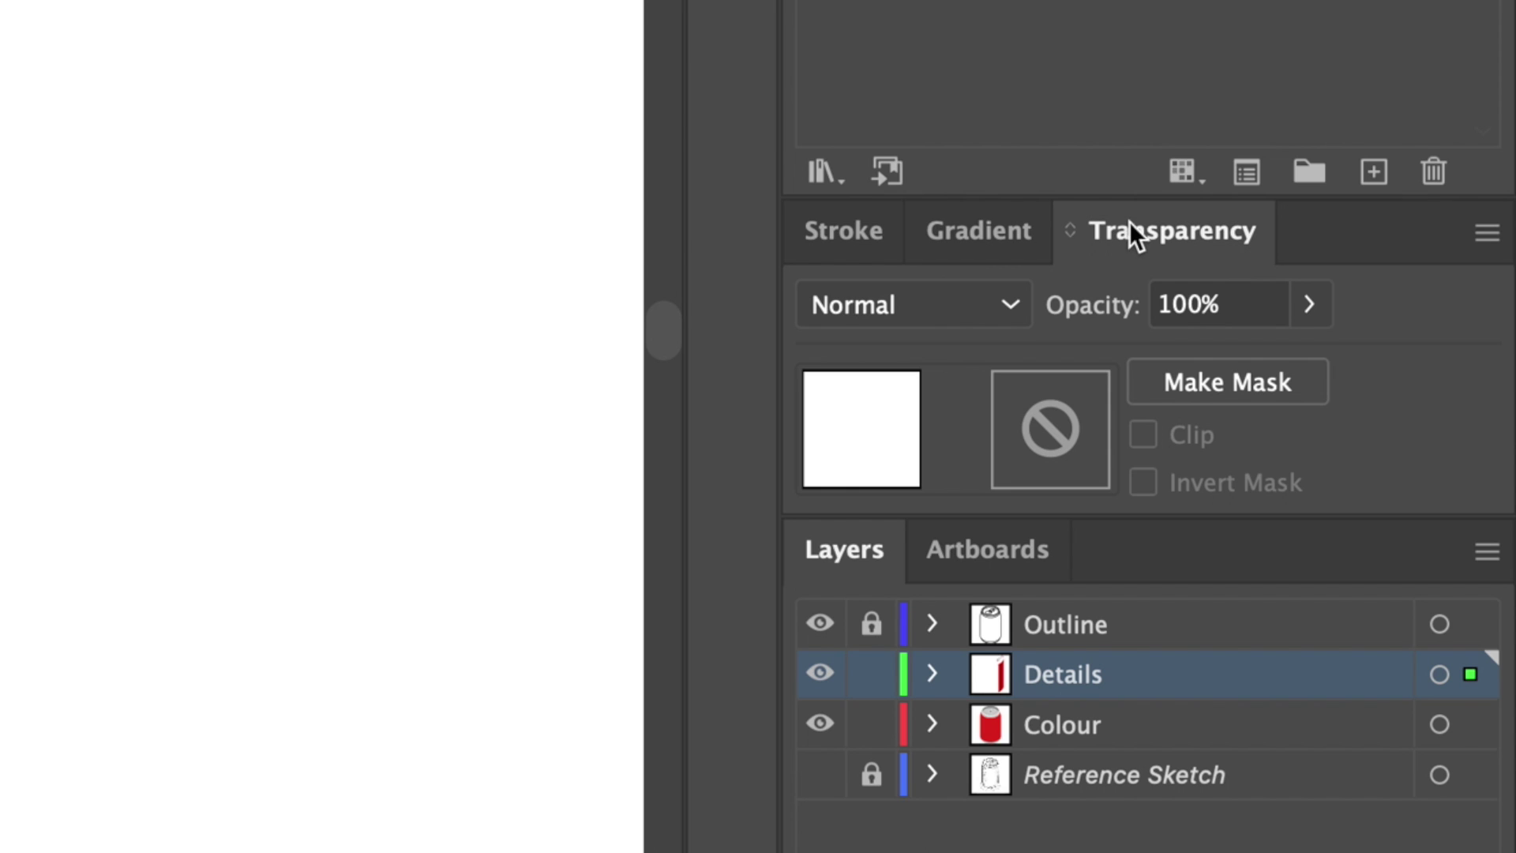
{"action": "left_click", "coordinate": [1201, 305]}
{"action": "key", "text": "shift+Down"}
{"action": "key", "text": "shift+Down"}
{"action": "key", "text": "shift+Down"}
{"action": "key", "text": "shift+Down"}
{"action": "key", "text": "shift+Down"}
{"action": "key", "text": "shift+Down"}
{"action": "key", "text": "shift+Down"}
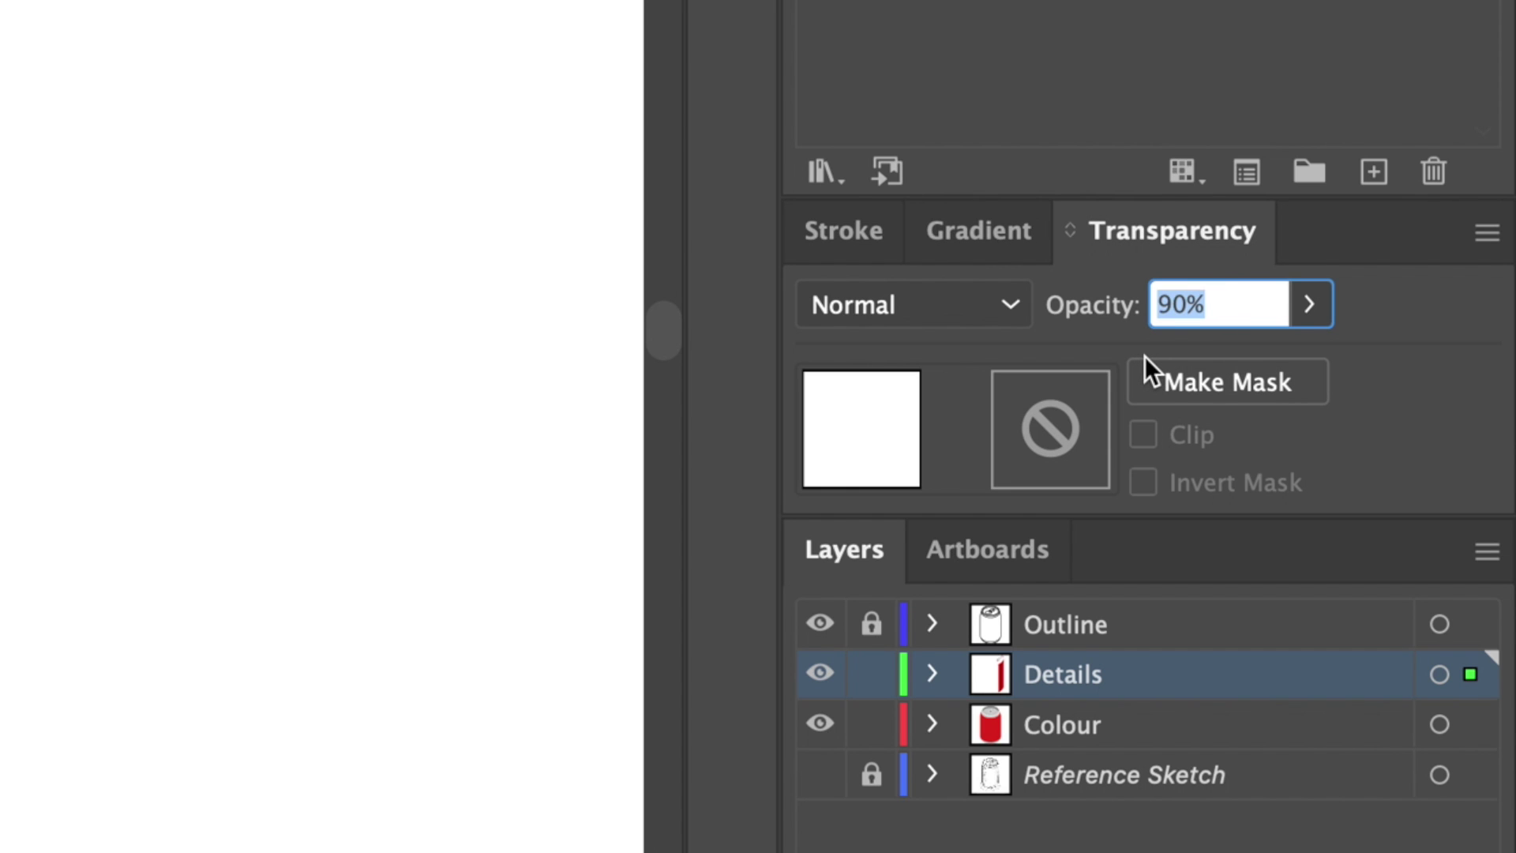
{"action": "key", "text": "Down"}
{"action": "key", "text": "Down"}
{"action": "key", "text": "Down"}
{"action": "key", "text": "Down"}
{"action": "key", "text": "Down"}
{"action": "key", "text": "Down"}
{"action": "key", "text": "Down"}
{"action": "key", "text": "Return"}
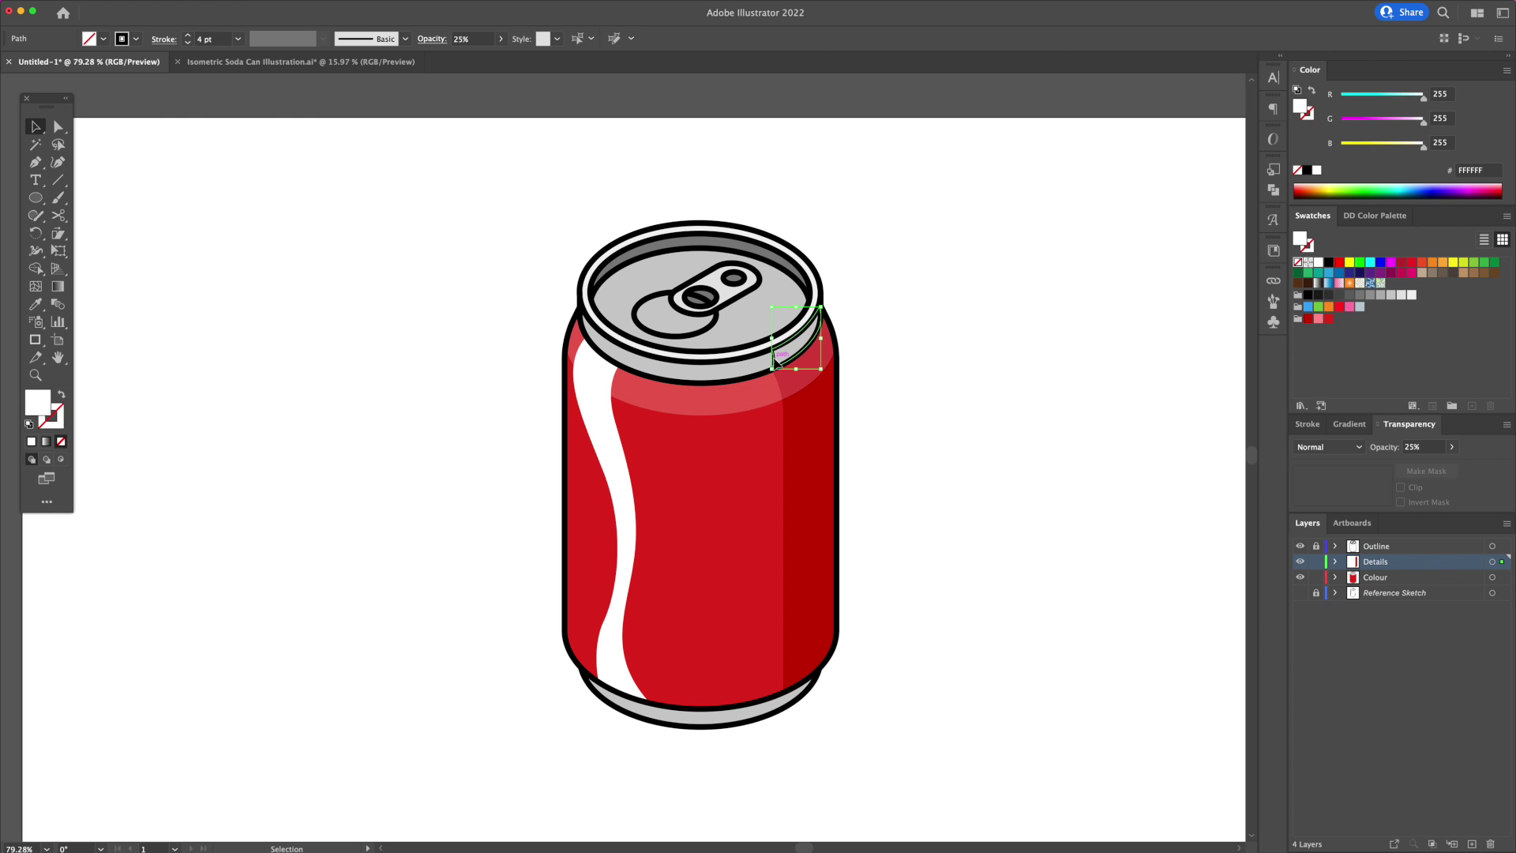
Give the shadow shape on the right side of the can's neck an 808080 grey fill with no stroke
{"action": "left_click", "coordinate": [774, 357]}
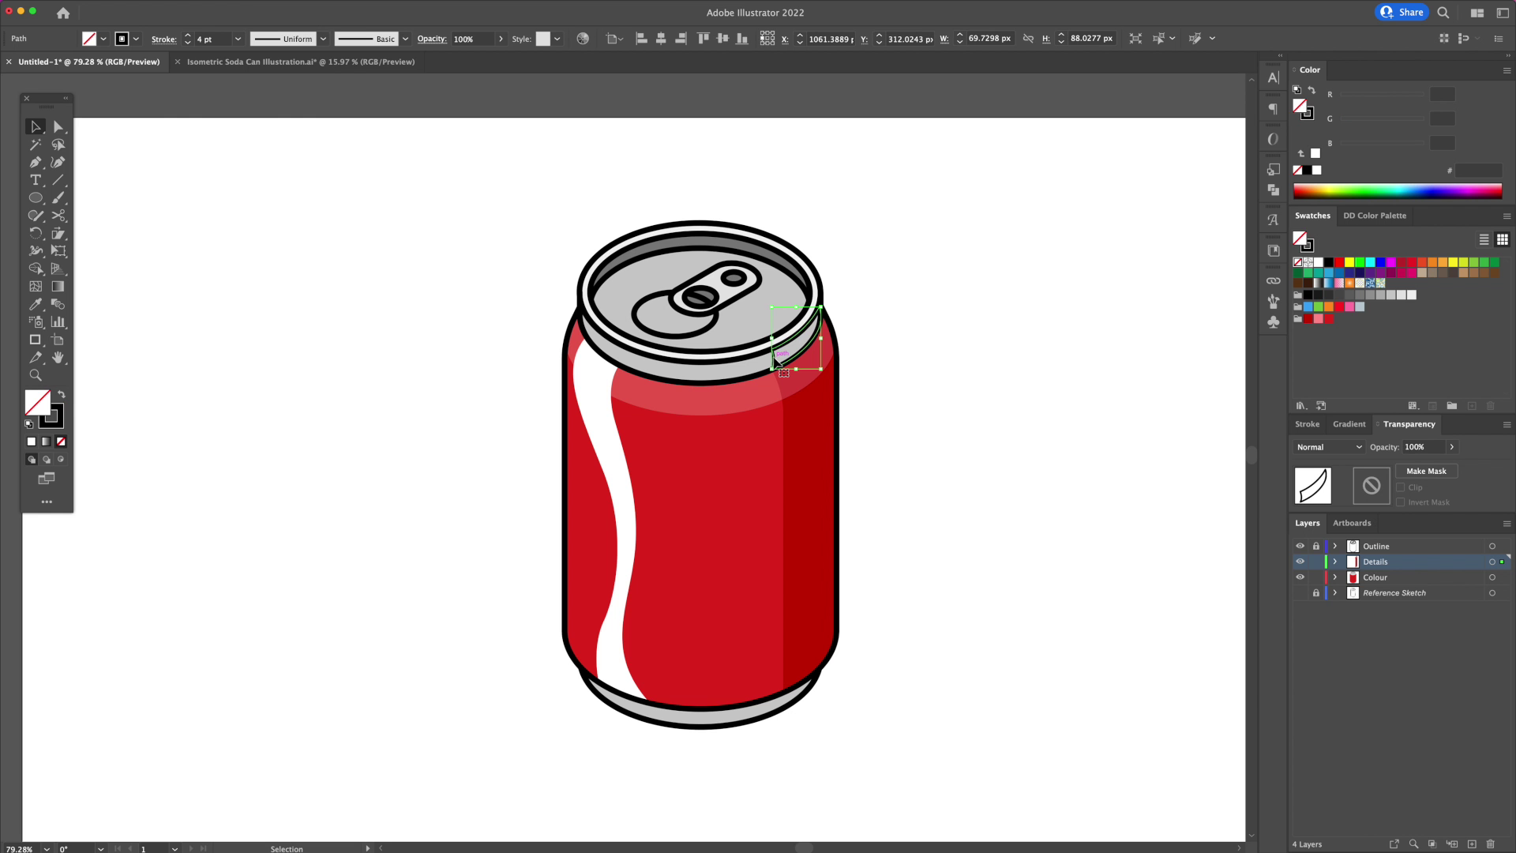
{"action": "left_click", "coordinate": [1311, 94]}
{"action": "left_click", "coordinate": [1360, 295]}
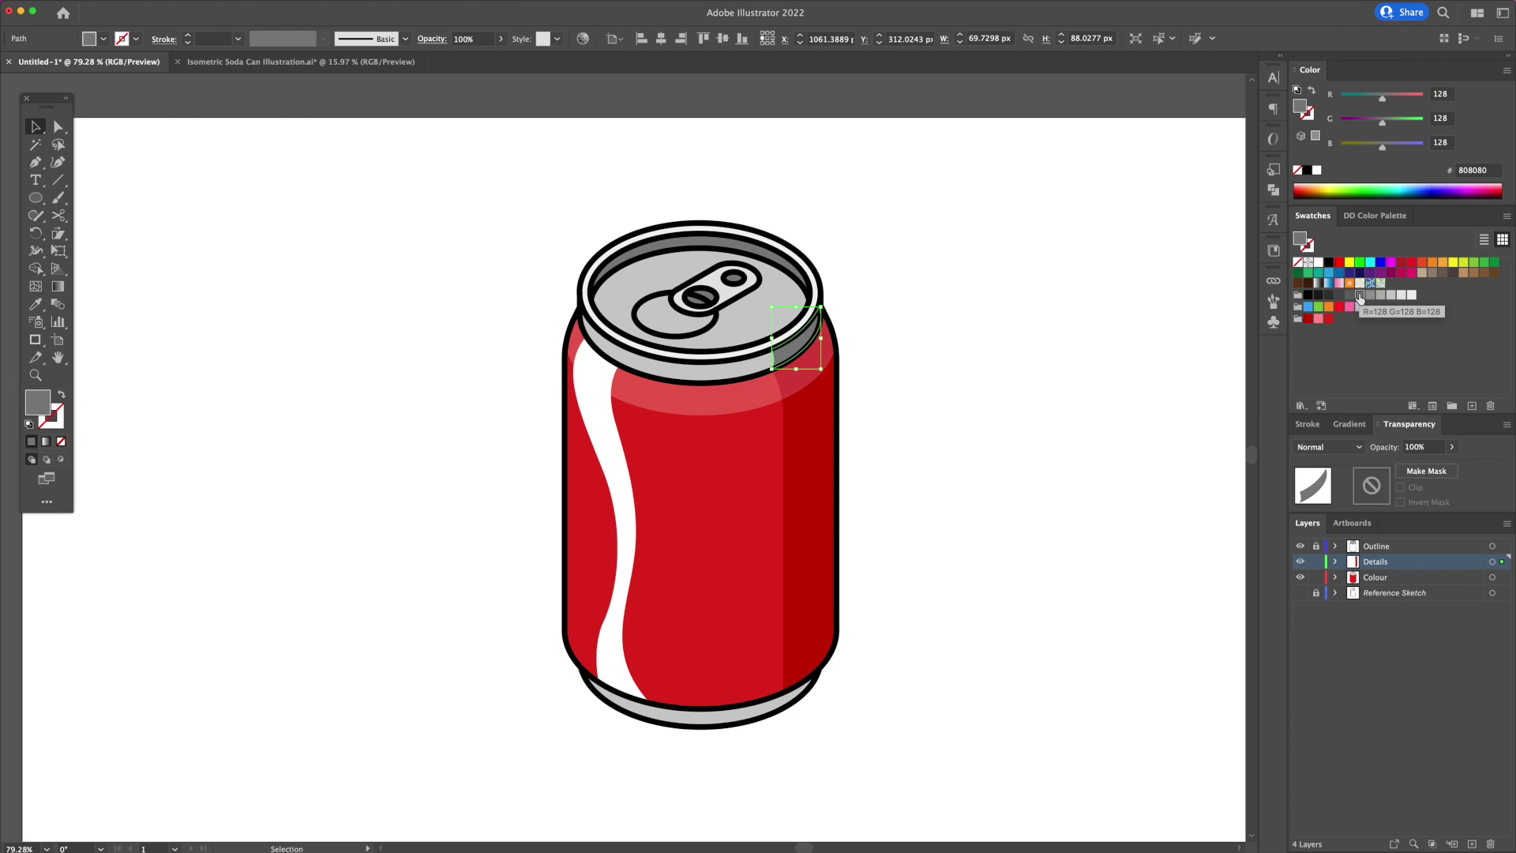
Fill the can's body with a linear gradient from light pink to E1271C red, running from its left edge to the dark shadow
{"action": "left_click", "coordinate": [742, 545]}
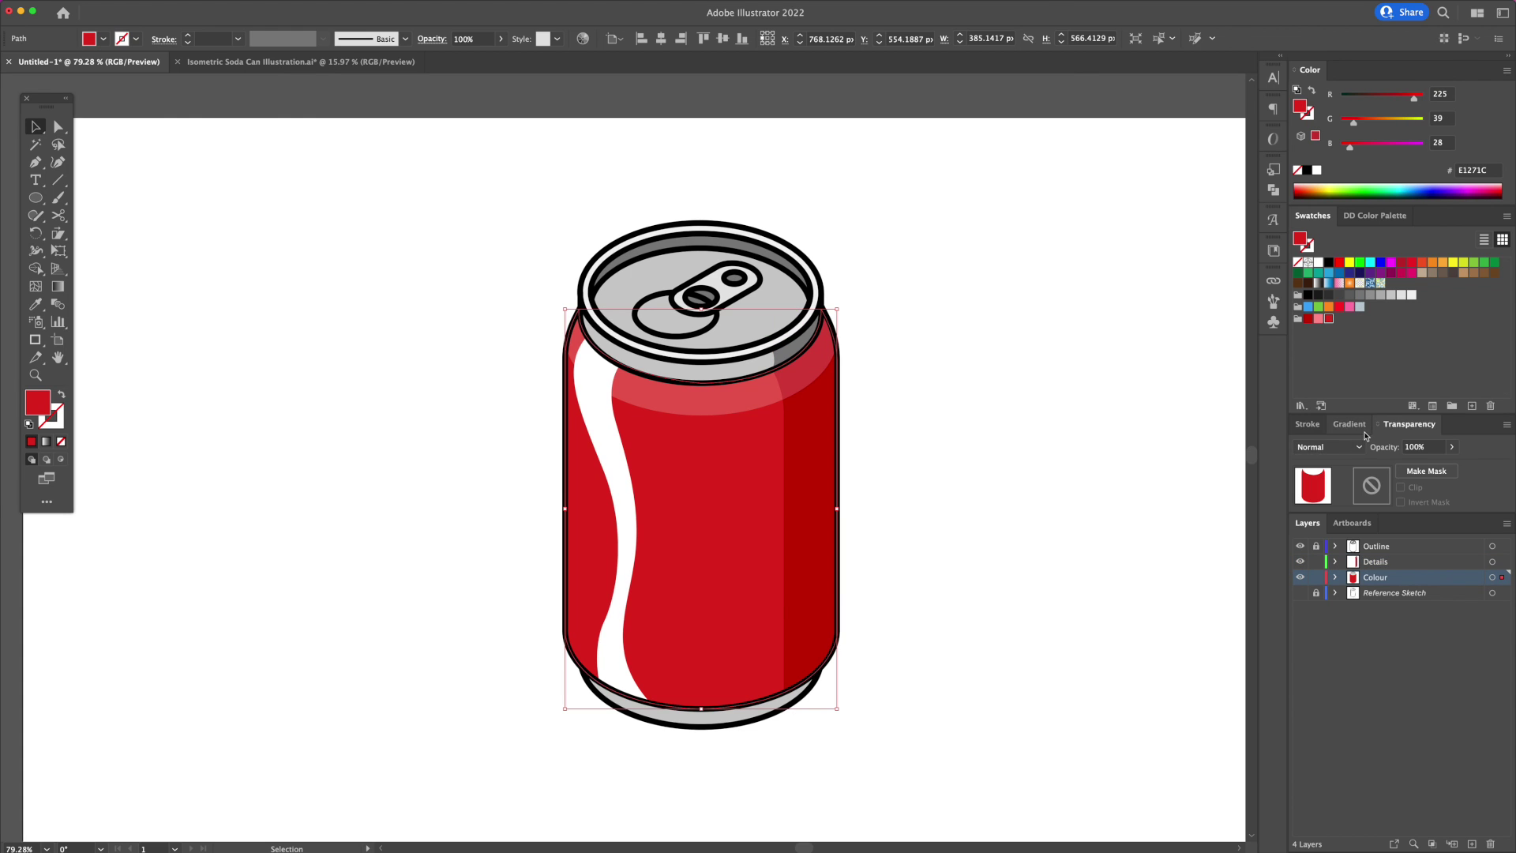
{"action": "left_click", "coordinate": [1351, 425]}
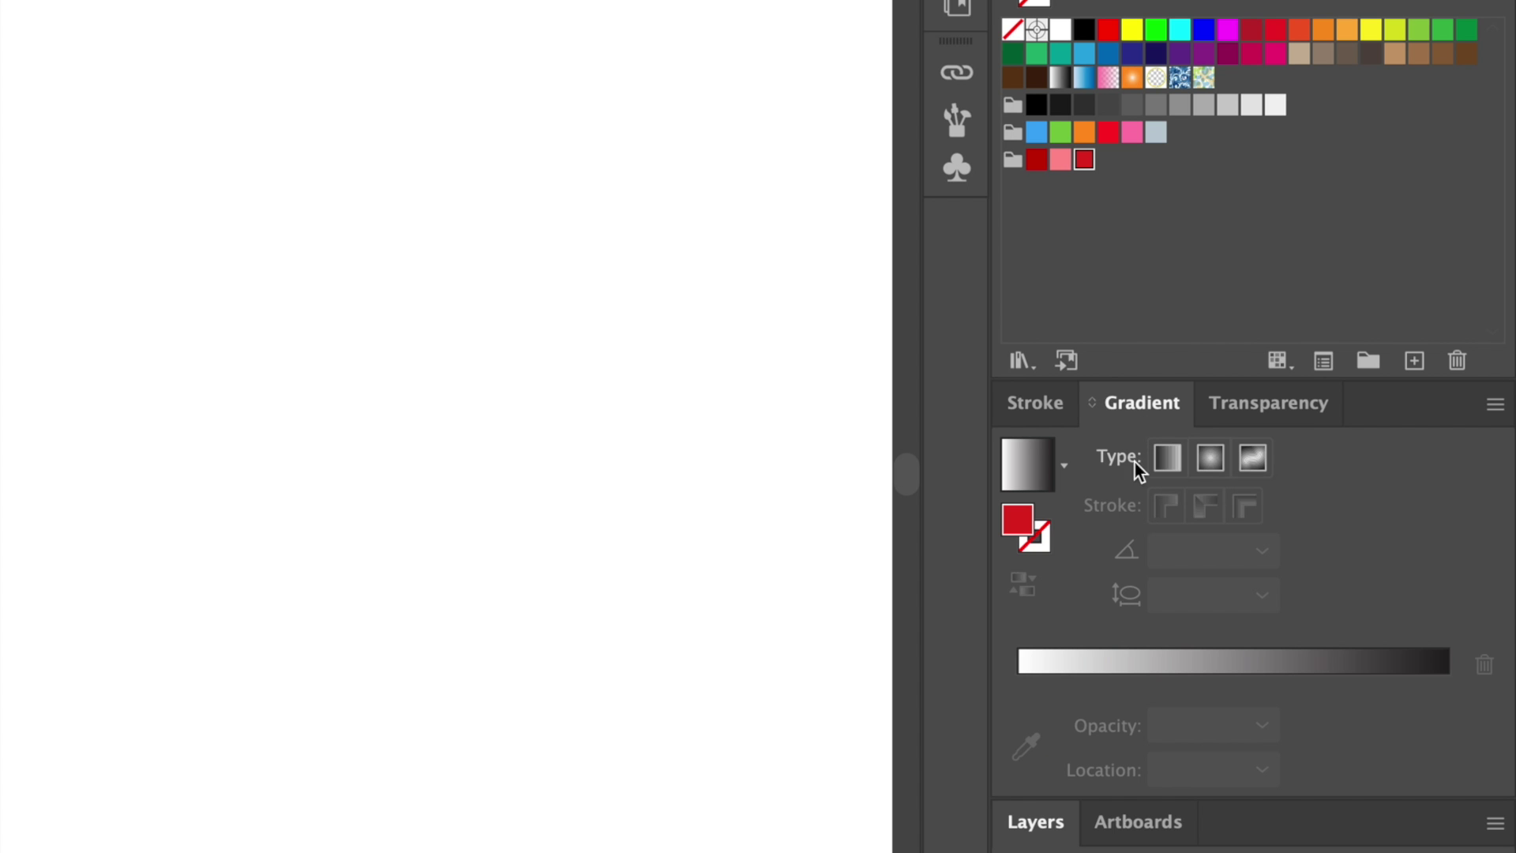
{"action": "left_click", "coordinate": [1041, 471]}
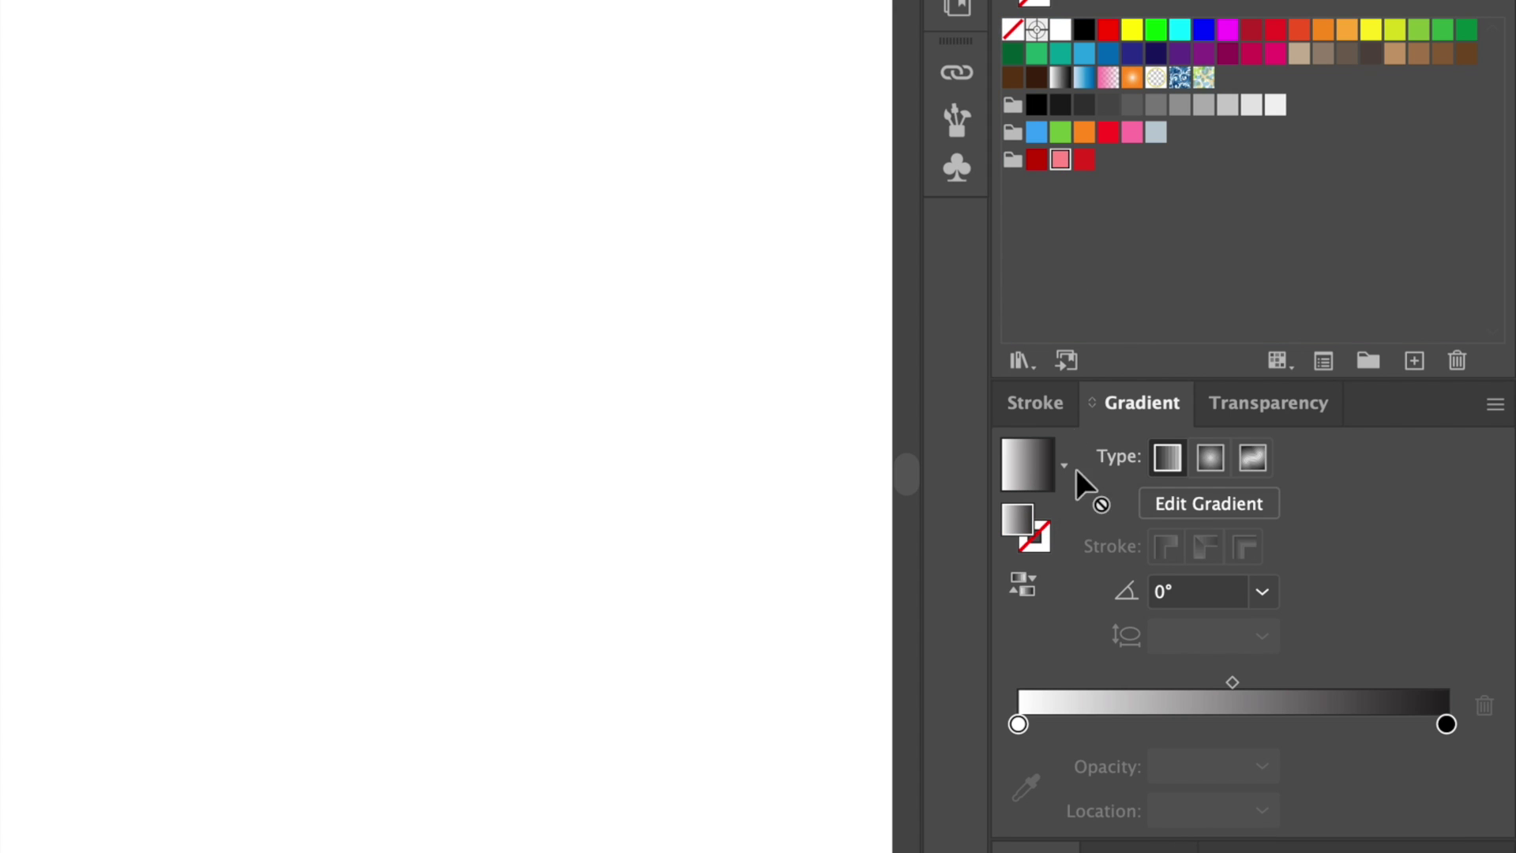
{"action": "left_click_drag", "start_coordinate": [1018, 725], "coordinate": [1018, 723]}
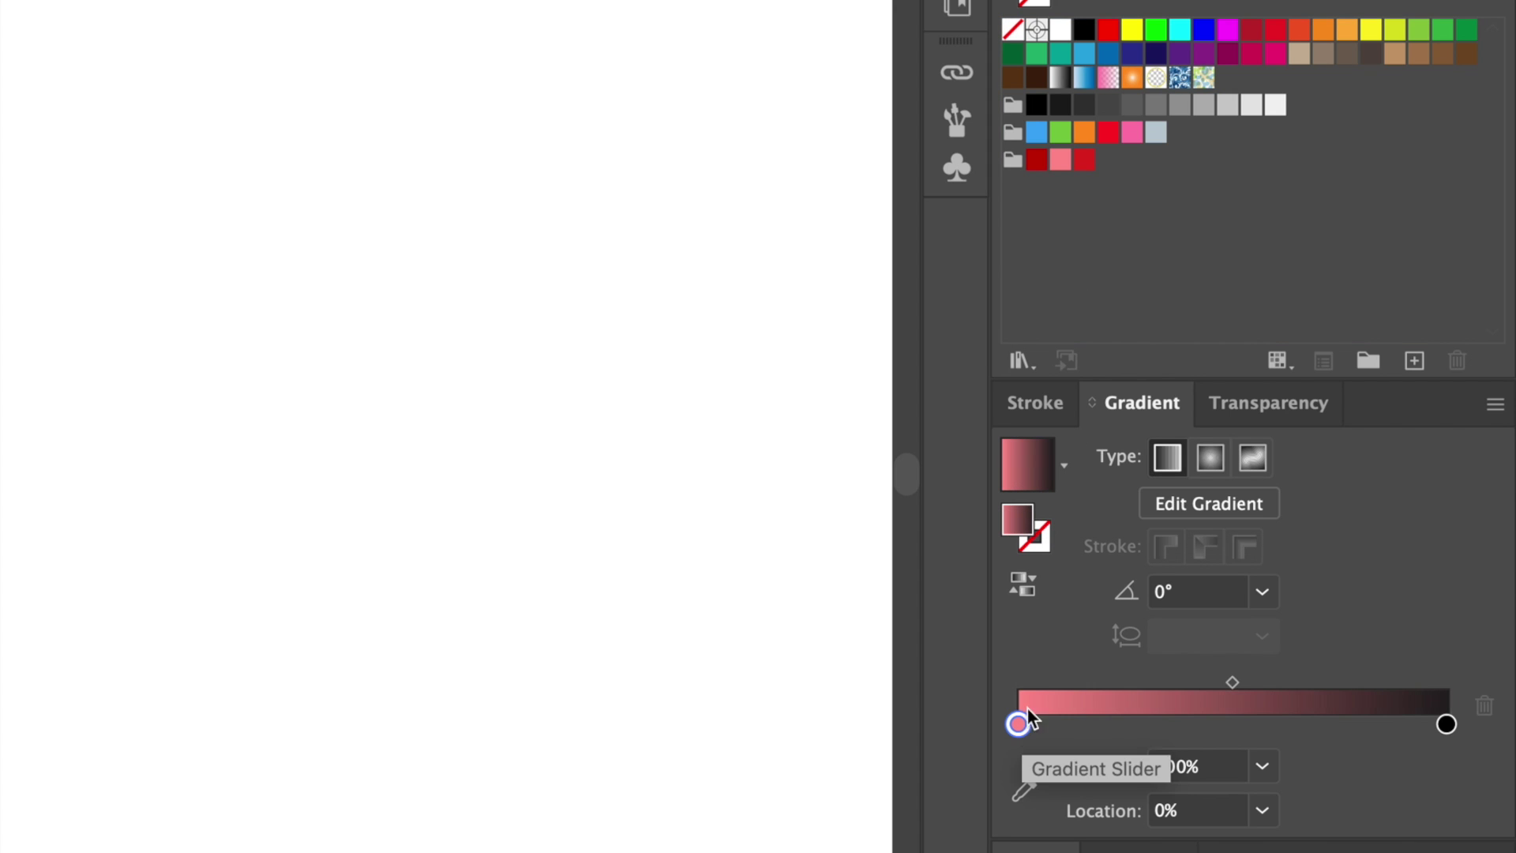
{"action": "left_click_drag", "start_coordinate": [1085, 176], "coordinate": [1448, 726]}
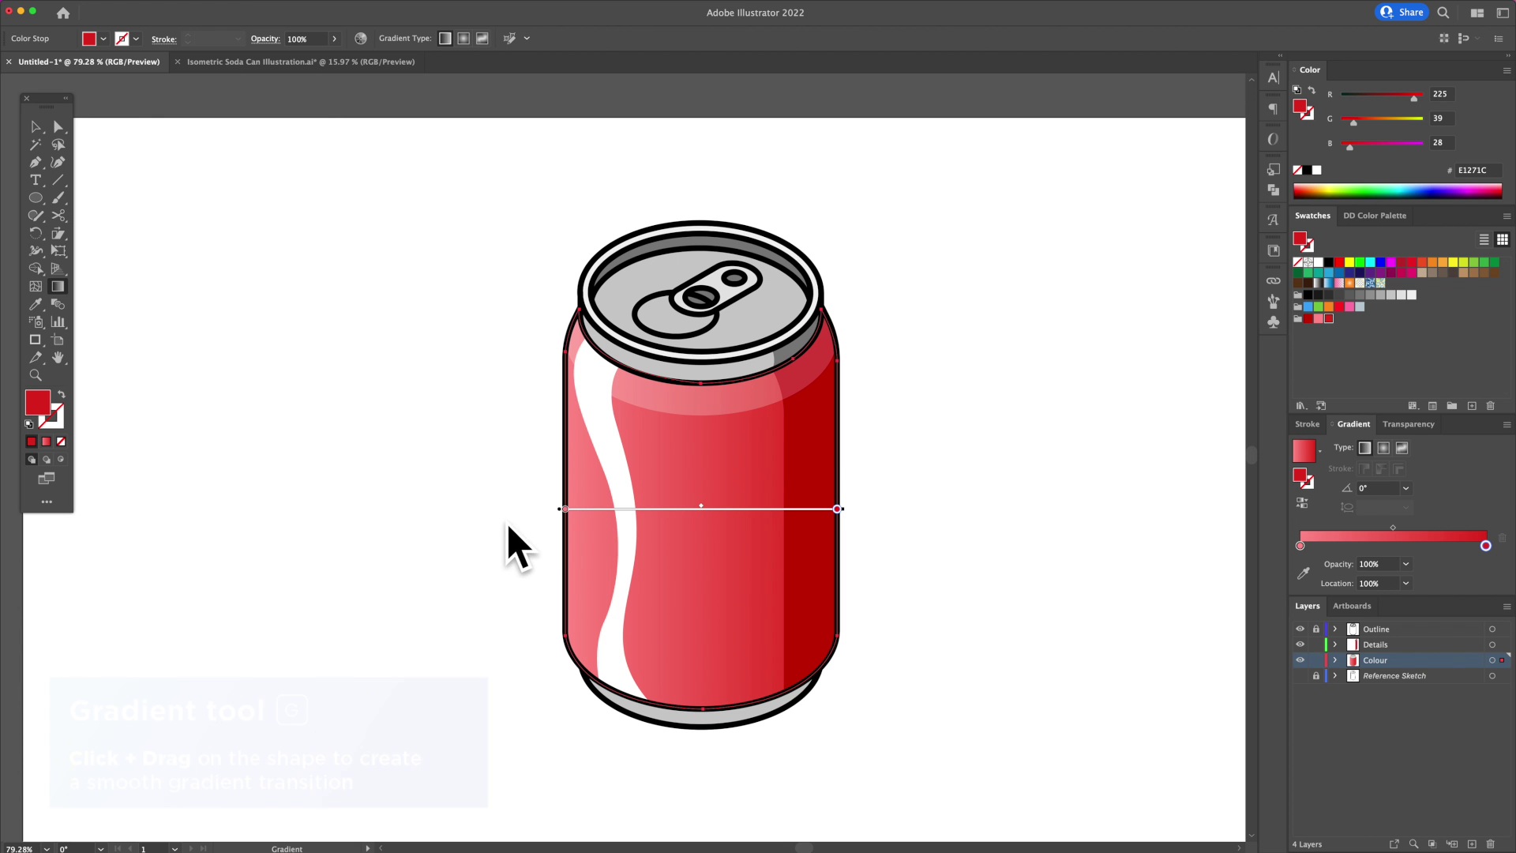
{"action": "left_click_drag", "start_coordinate": [496, 523], "coordinate": [799, 524]}
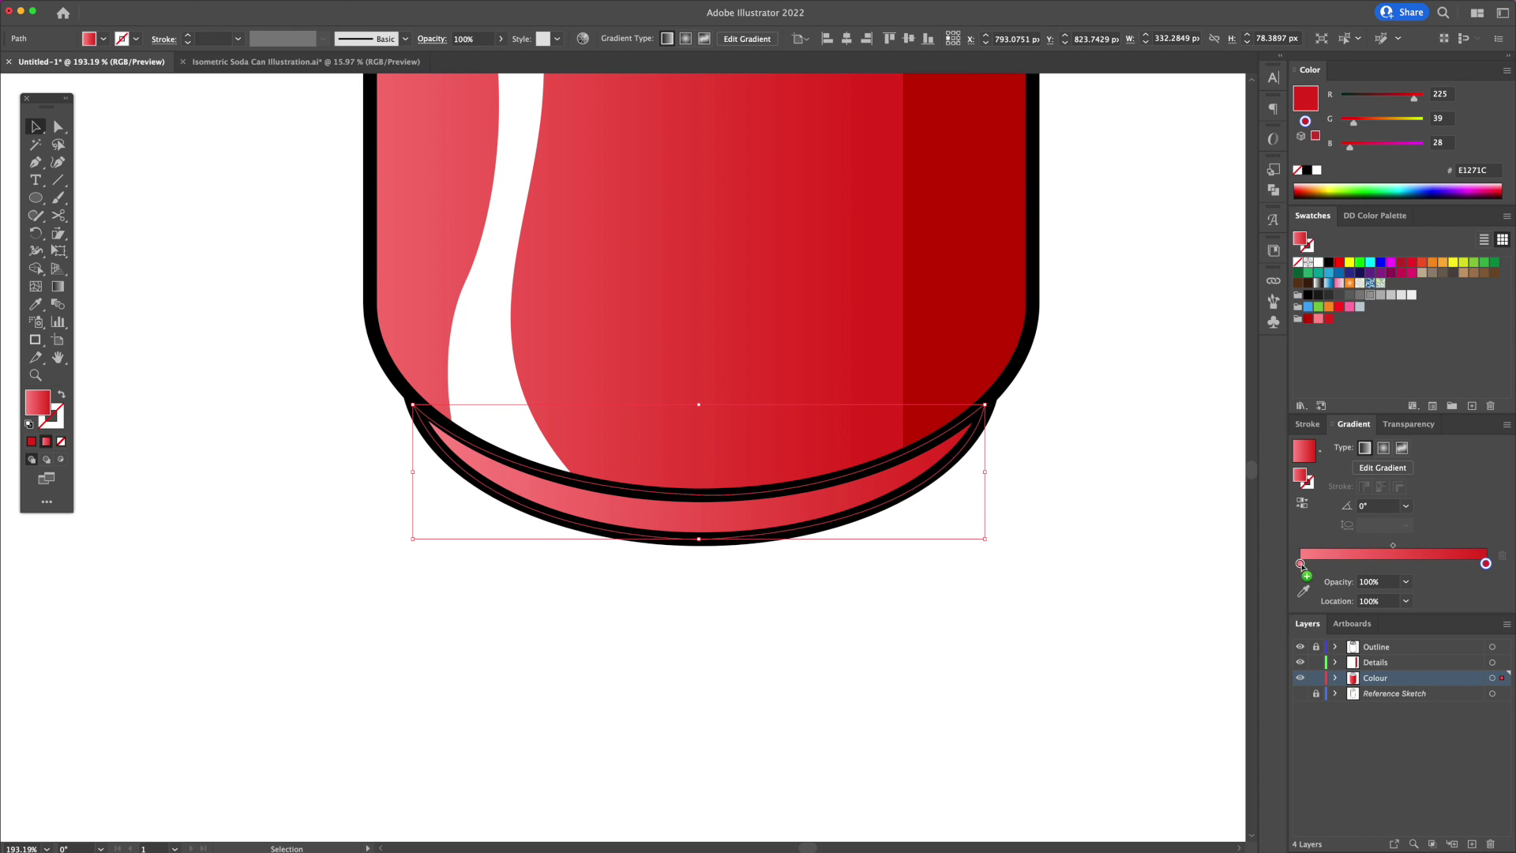
Fill the metal base below the can's body with a grey linear gradient and adjust its span across the left half
{"action": "left_click_drag", "start_coordinate": [1301, 565], "coordinate": [1301, 564]}
{"action": "left_click_drag", "start_coordinate": [1349, 296], "coordinate": [1485, 563]}
{"action": "left_click_drag", "start_coordinate": [1302, 565], "coordinate": [1300, 563]}
{"action": "key", "text": "g"}
{"action": "left_click_drag", "start_coordinate": [581, 513], "coordinate": [798, 511]}
{"action": "left_click_drag", "start_coordinate": [495, 488], "coordinate": [703, 497]}
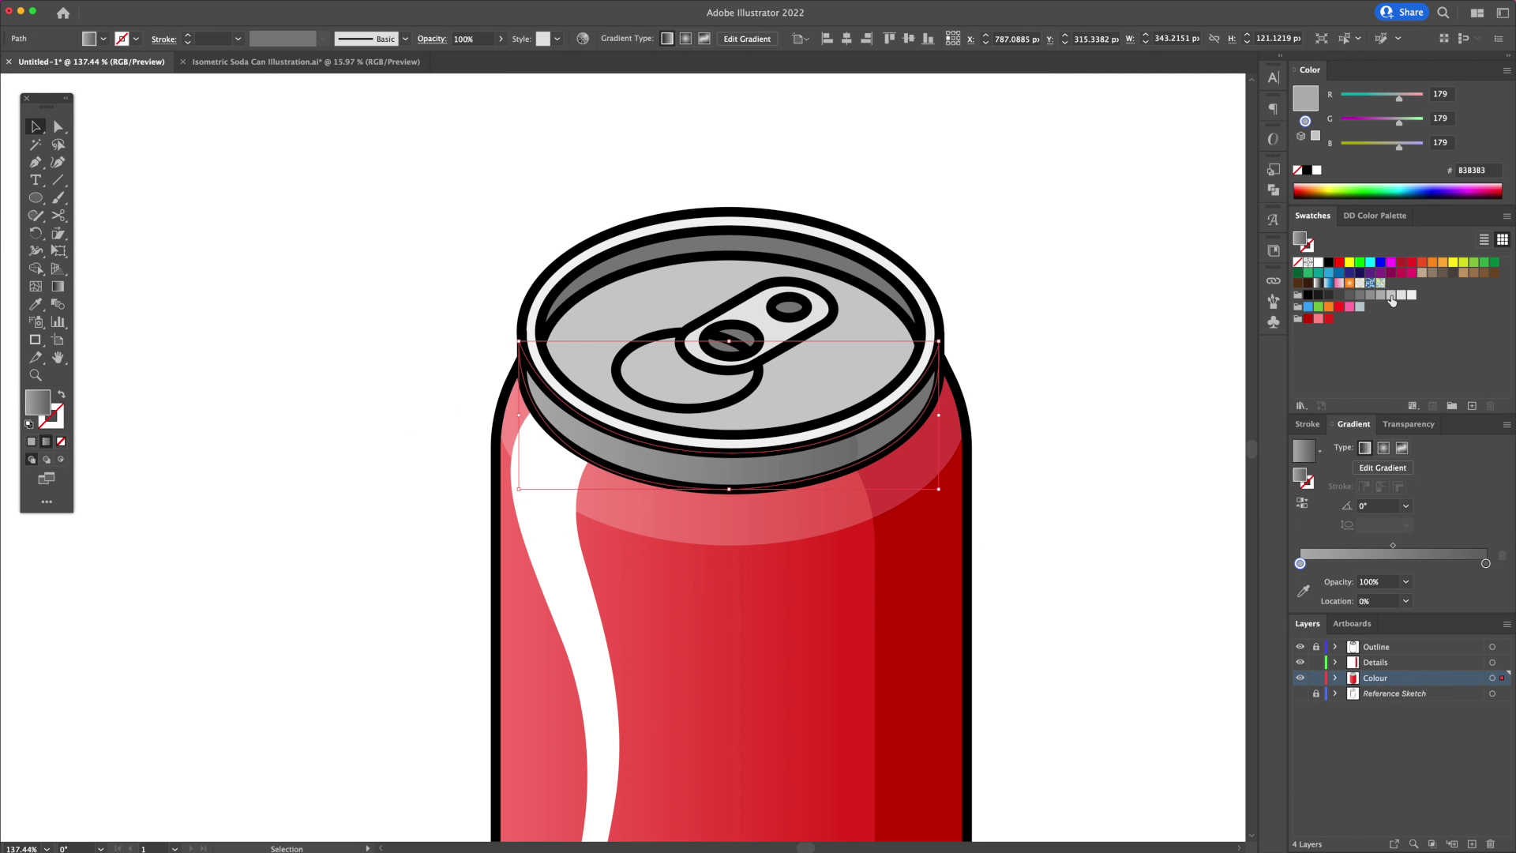
Apply linear gradients to the neck band, from CCCCCC to 999999, and to the top rim, from white to CCCCCC
{"action": "left_click_drag", "start_coordinate": [1391, 298], "coordinate": [1303, 556]}
{"action": "left_click_drag", "start_coordinate": [1370, 298], "coordinate": [1486, 564]}
{"action": "left_click", "coordinate": [892, 401]}
{"action": "left_click", "coordinate": [1302, 453]}
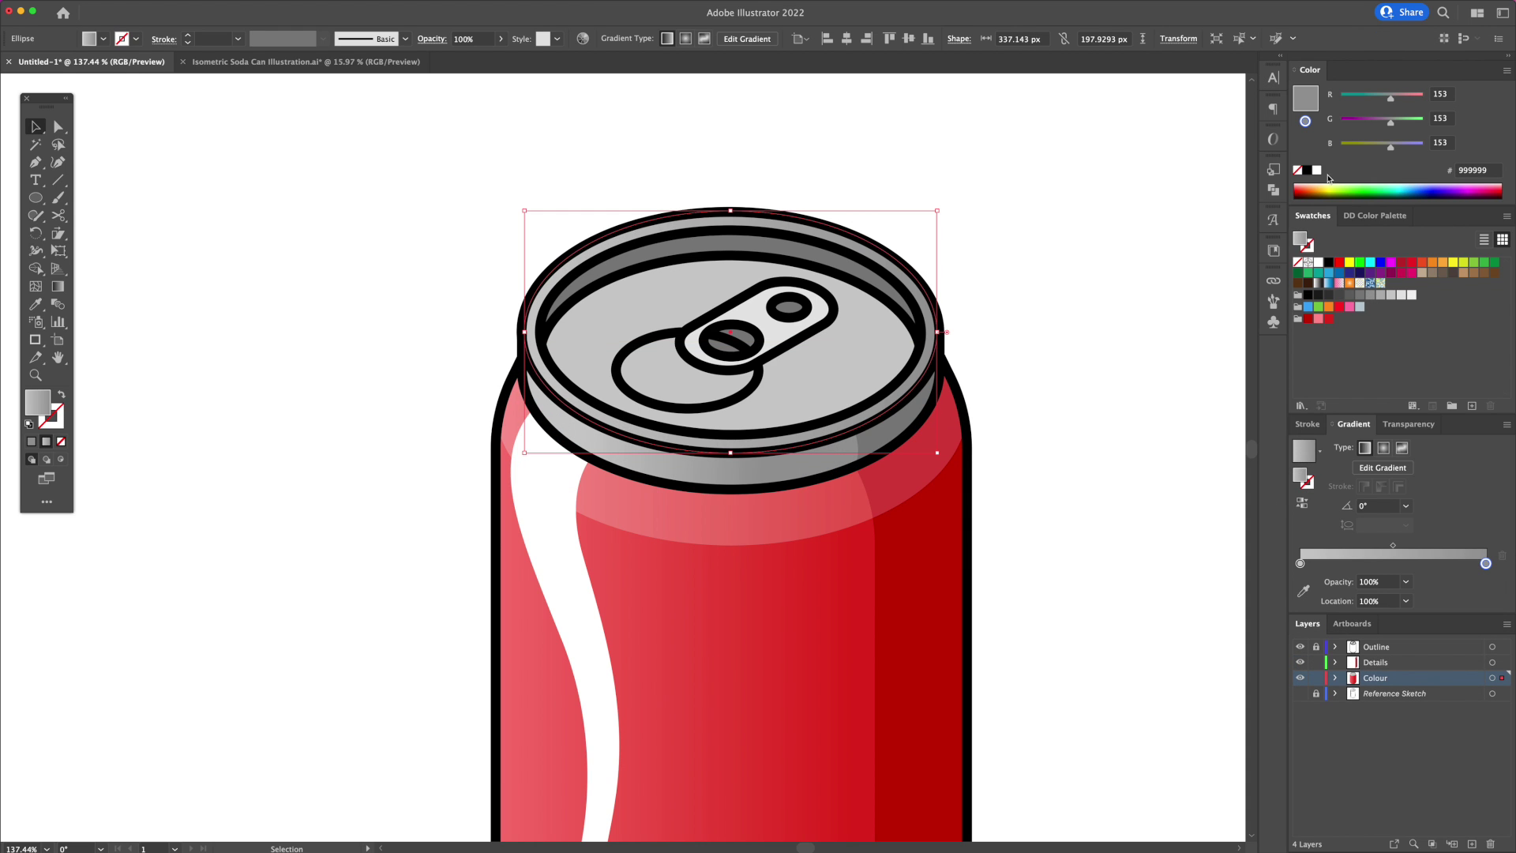
{"action": "left_click_drag", "start_coordinate": [1301, 564], "coordinate": [1301, 563]}
{"action": "left_click_drag", "start_coordinate": [1391, 297], "coordinate": [1485, 563]}
Give the lid a radial gradient from white to CCCCCC, centred on its upper left area, and deselect it
{"action": "left_click", "coordinate": [1382, 449]}
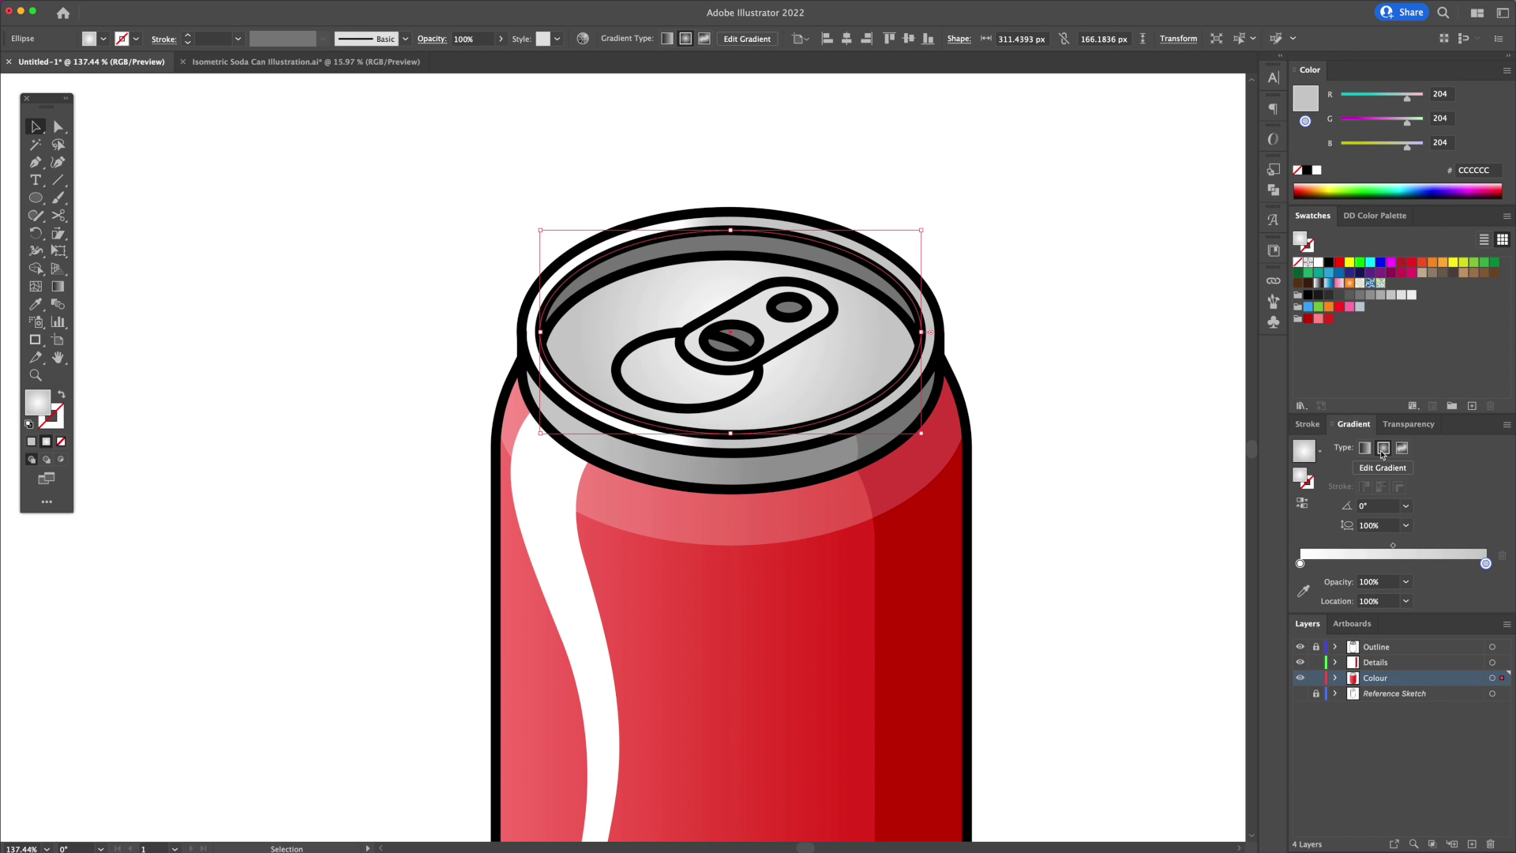
{"action": "left_click_drag", "start_coordinate": [594, 282], "coordinate": [771, 343]}
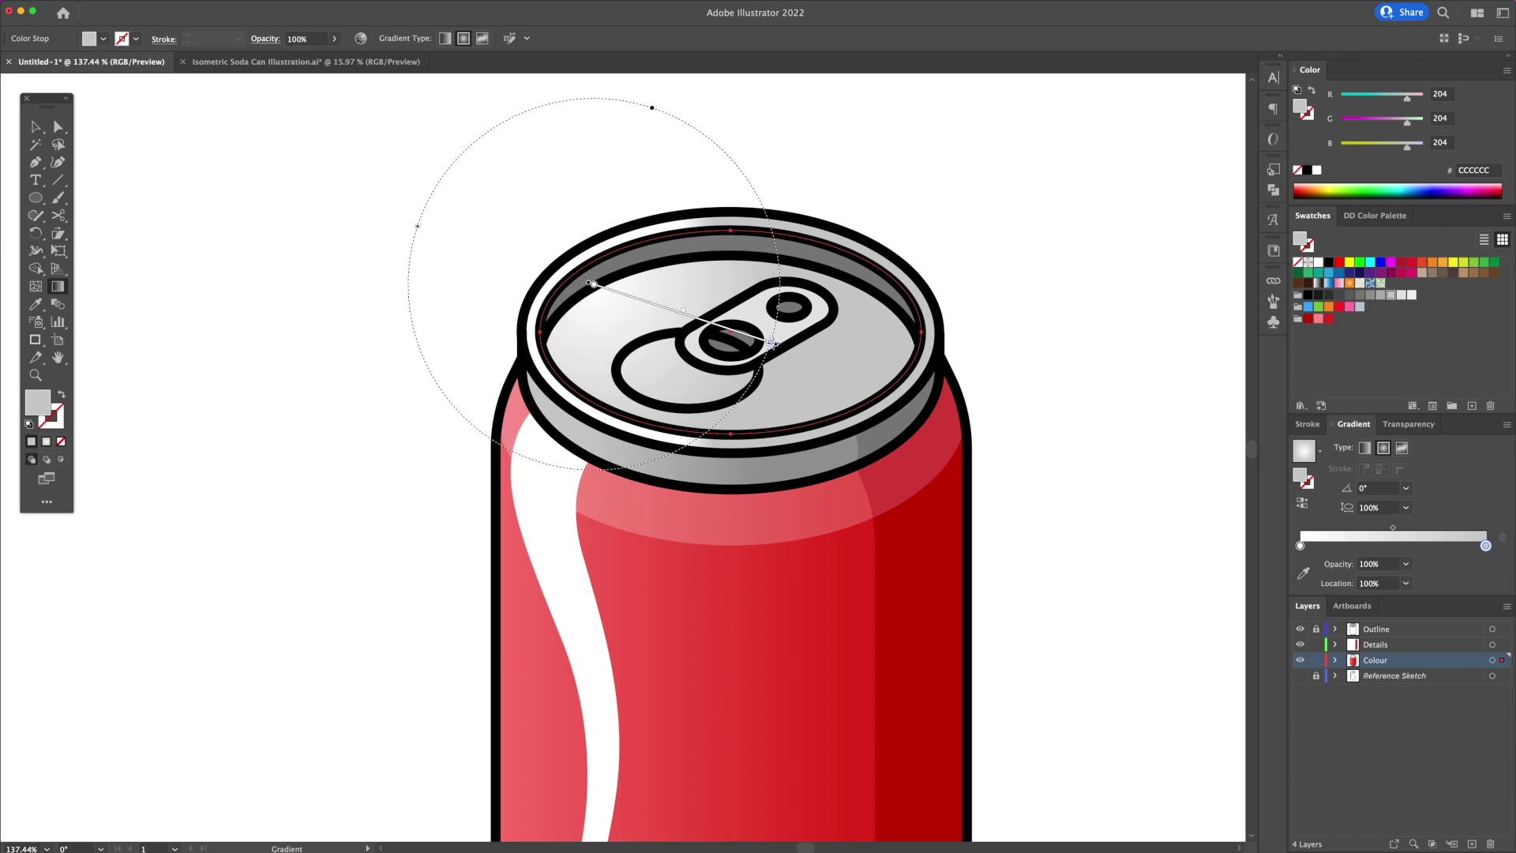
{"action": "key", "text": "v"}
{"action": "left_click", "coordinate": [1016, 323]}
Copy the lid's gradient onto the pull tab with the Eyedropper and make it linear
{"action": "left_click", "coordinate": [787, 340]}
{"action": "key", "text": "i"}
{"action": "left_click", "coordinate": [624, 313]}
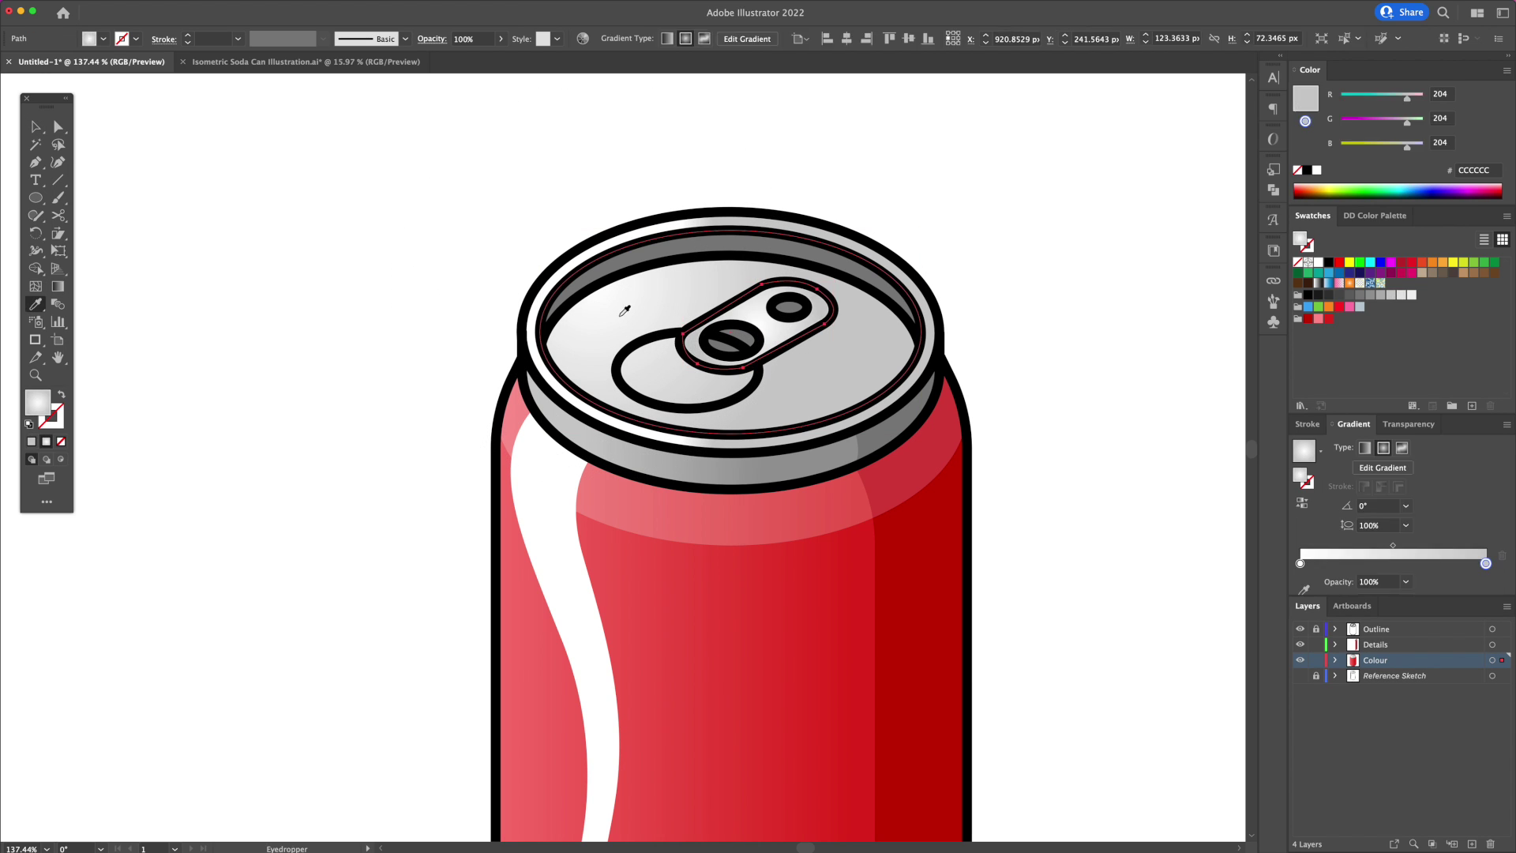
{"action": "left_click", "coordinate": [1364, 447]}
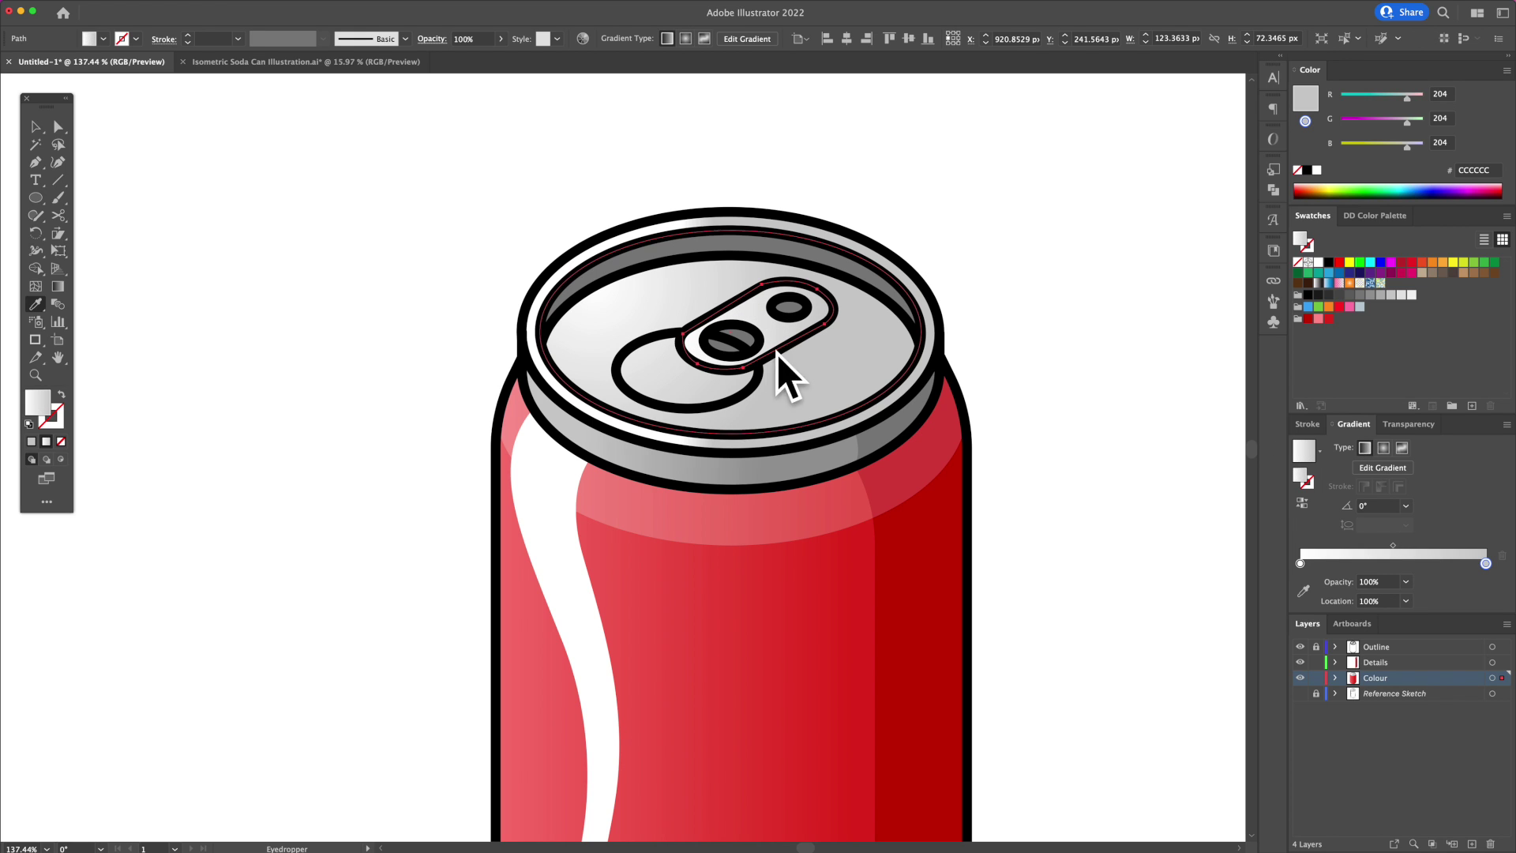
Duplicate the rim ellipse down to the can's base, fill it with C80000 dark red and enlarge it to about 372 × 218 px
{"action": "left_click_drag", "start_coordinate": [781, 278], "coordinate": [781, 685]}
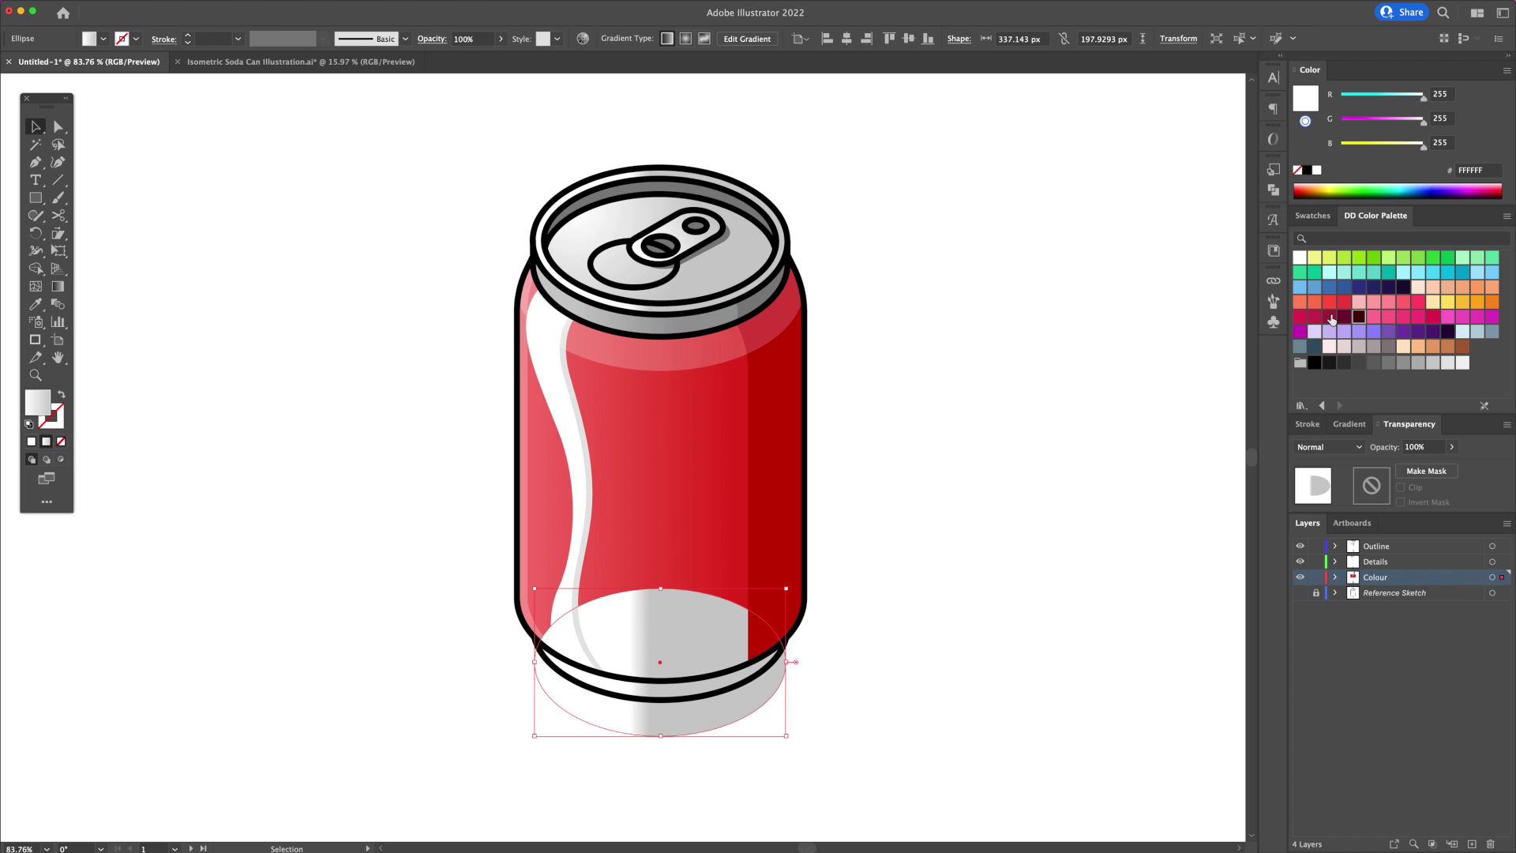
{"action": "left_click", "coordinate": [1312, 216]}
{"action": "left_click", "coordinate": [1309, 319]}
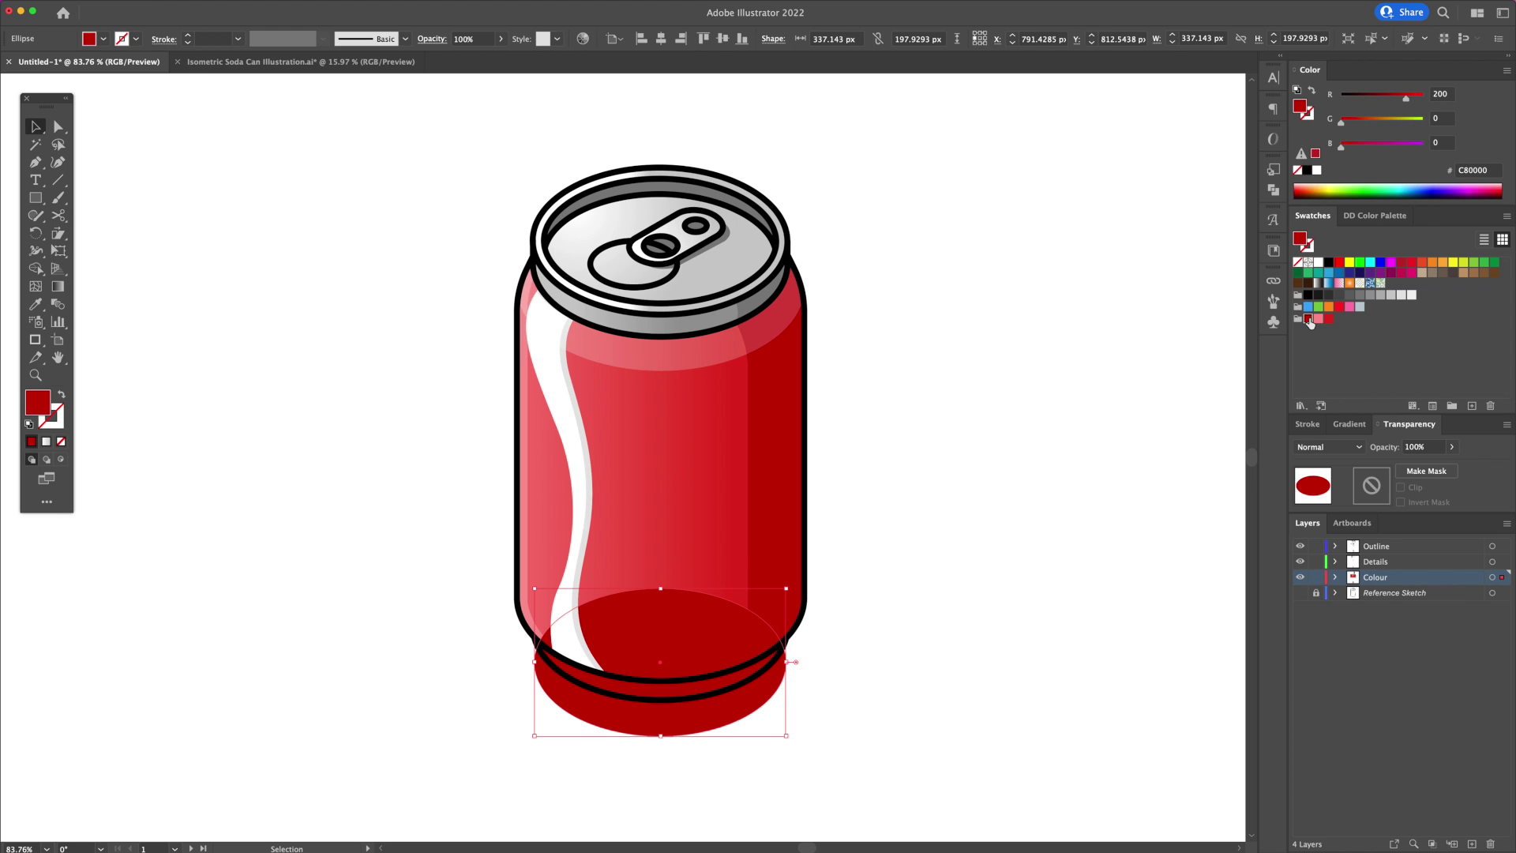
{"action": "mouse_move", "coordinate": [787, 663]}
{"action": "left_mouse_down"}
{"action": "mouse_move", "coordinate": [821, 588]}
{"action": "mouse_move", "coordinate": [799, 665]}
{"action": "left_mouse_up"}
Send the red ellipse to the back, then move it up beneath the can's base and shrink it to about 360 × 211 px
{"action": "right_click", "coordinate": [779, 694]}
{"action": "mouse_move", "coordinate": [868, 787]}
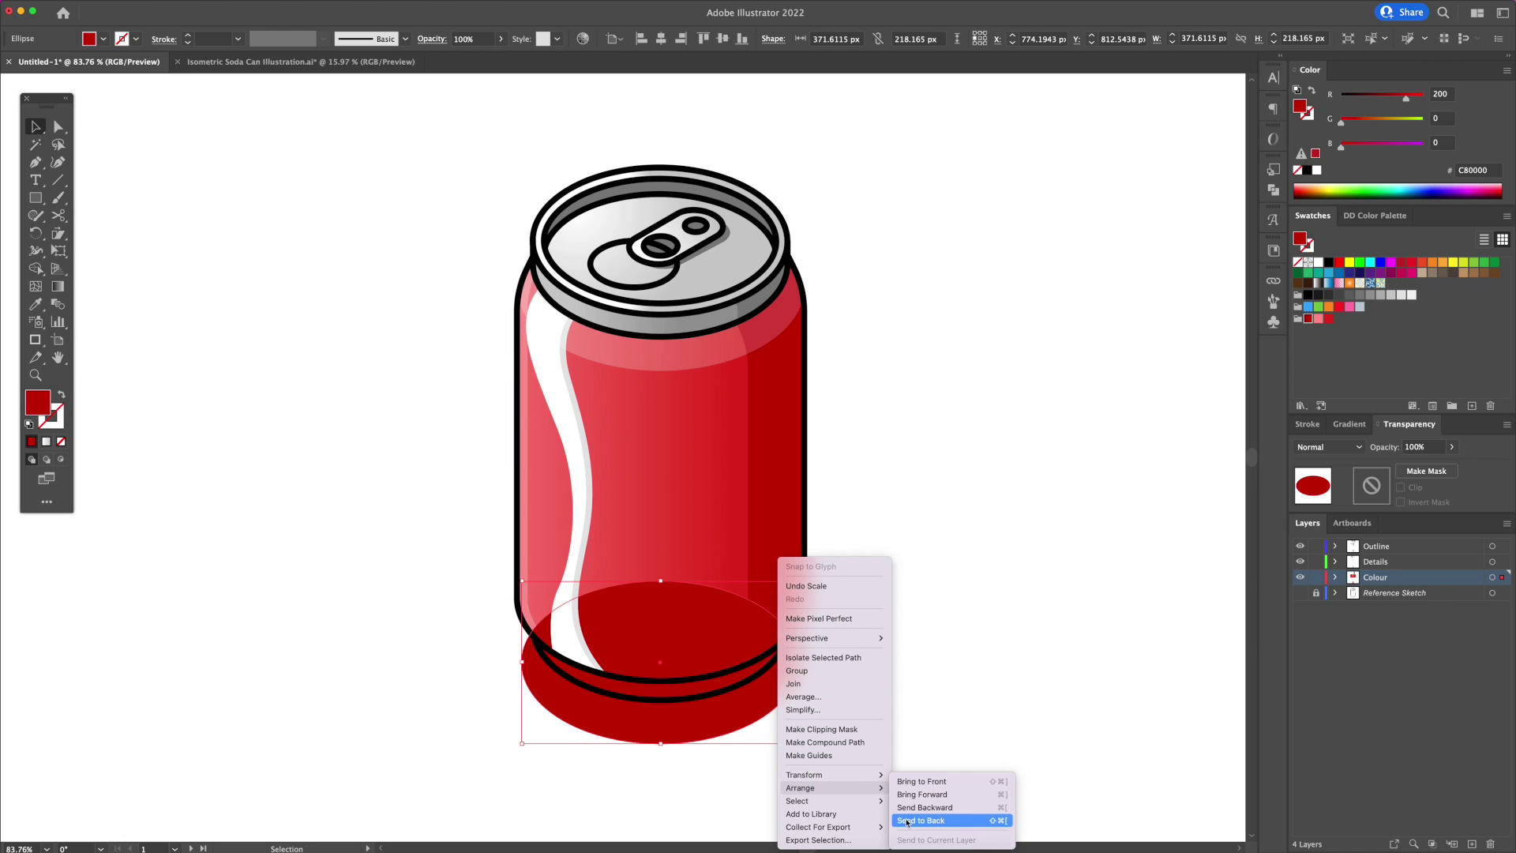
{"action": "left_click", "coordinate": [1014, 815]}
{"action": "left_click", "coordinate": [897, 700]}
{"action": "left_click_drag", "start_coordinate": [782, 698], "coordinate": [770, 673]}
{"action": "left_click", "coordinate": [846, 684]}
Fill the ground shadow ellipse beneath the can with CCCCCC light grey and deselect it
{"action": "left_click", "coordinate": [807, 665]}
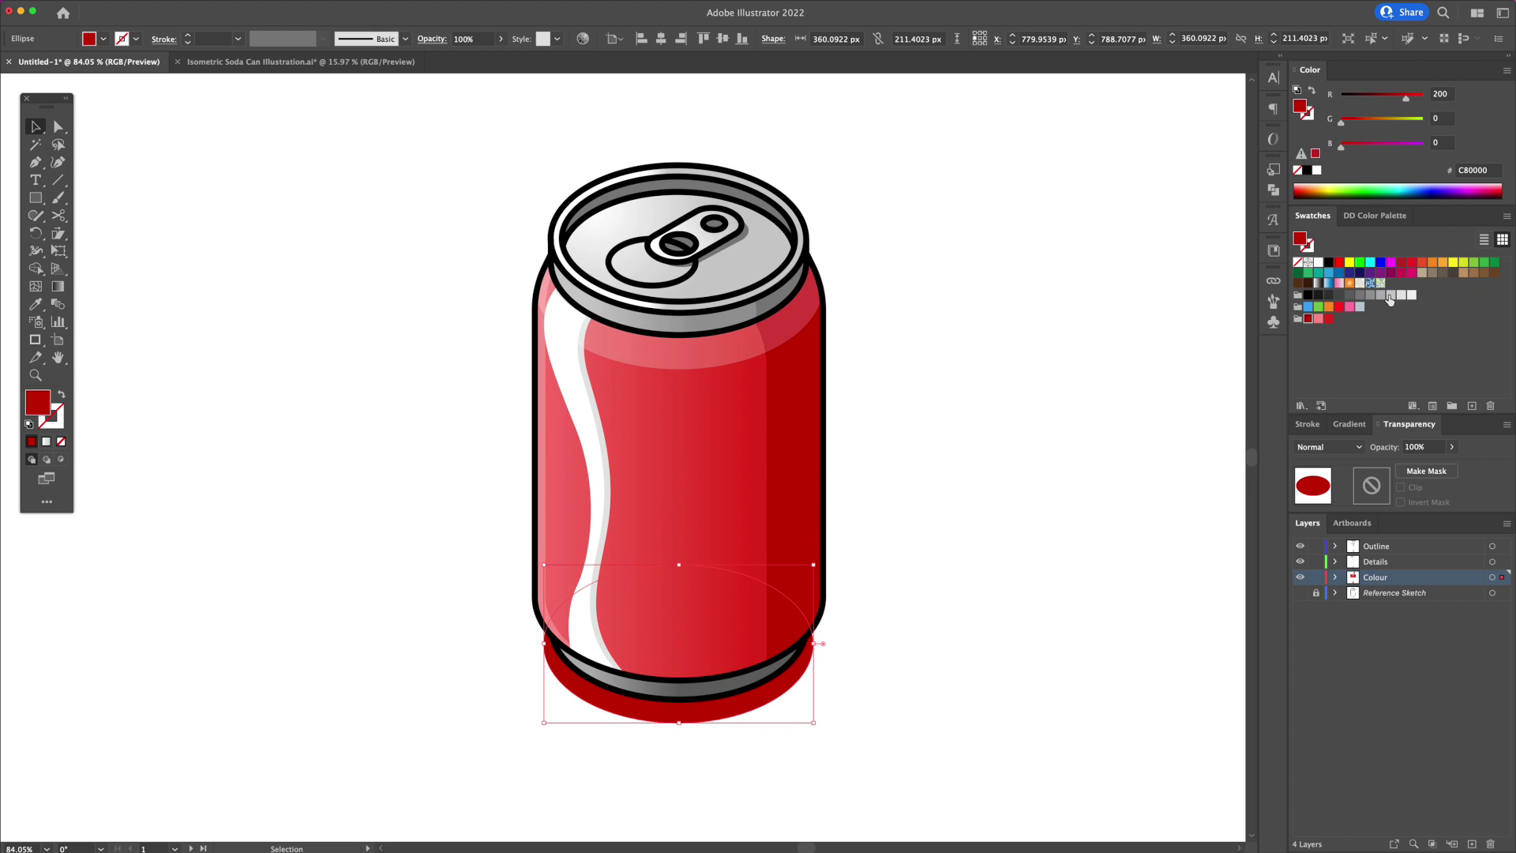
{"action": "left_click", "coordinate": [1390, 295]}
{"action": "left_click", "coordinate": [1036, 441]}
Draw a sample square to the right of the can with a linear gradient fill and add a middle colour stop at about 51%
{"action": "key", "text": "m"}
{"action": "left_click_drag", "start_coordinate": [914, 341], "coordinate": [1060, 489]}
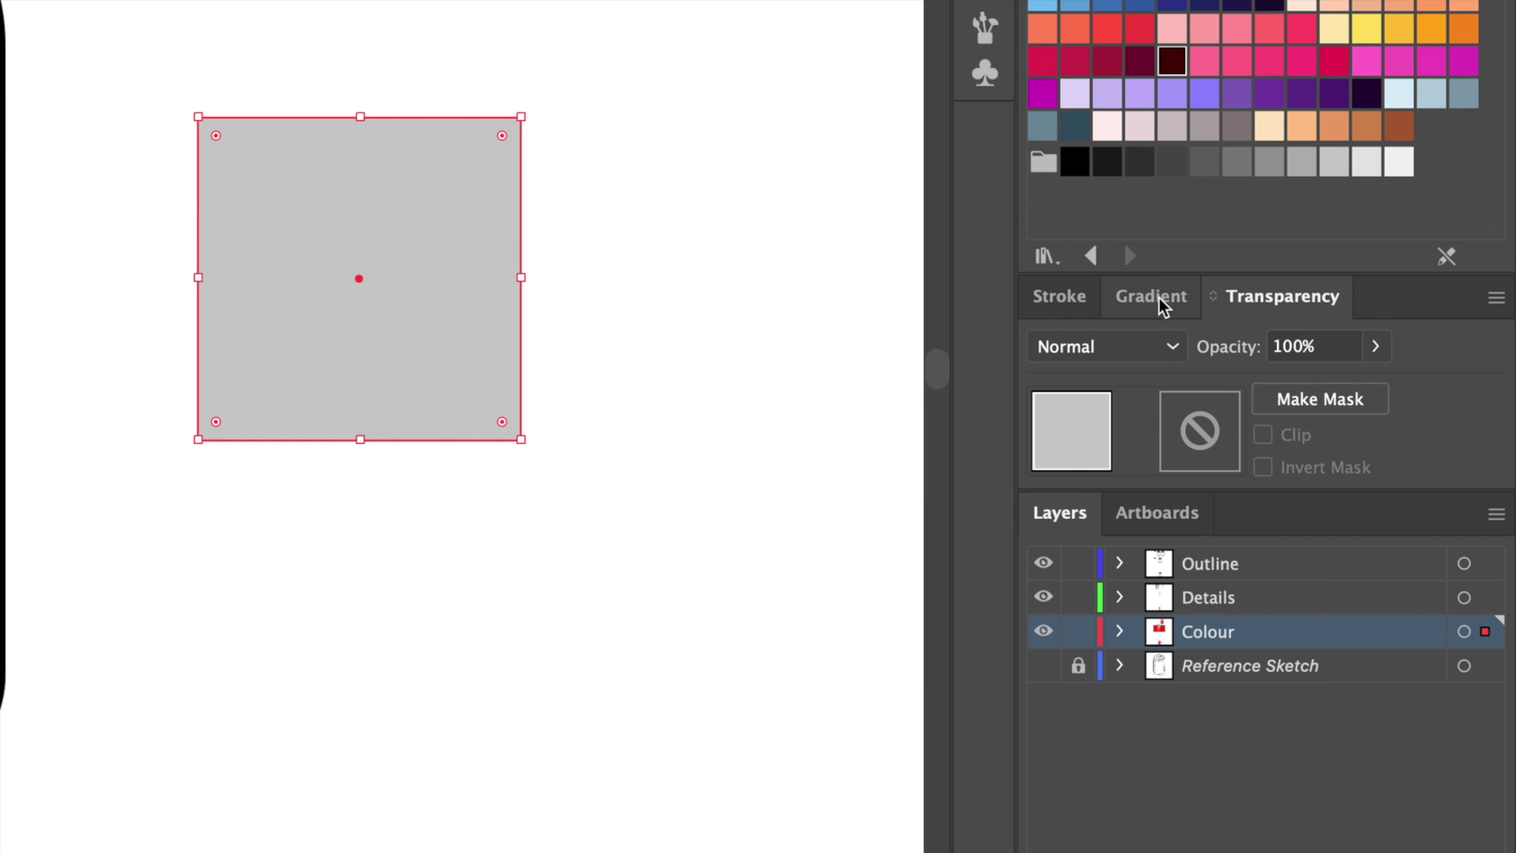
{"action": "left_click", "coordinate": [1349, 423]}
{"action": "left_click", "coordinate": [1364, 447]}
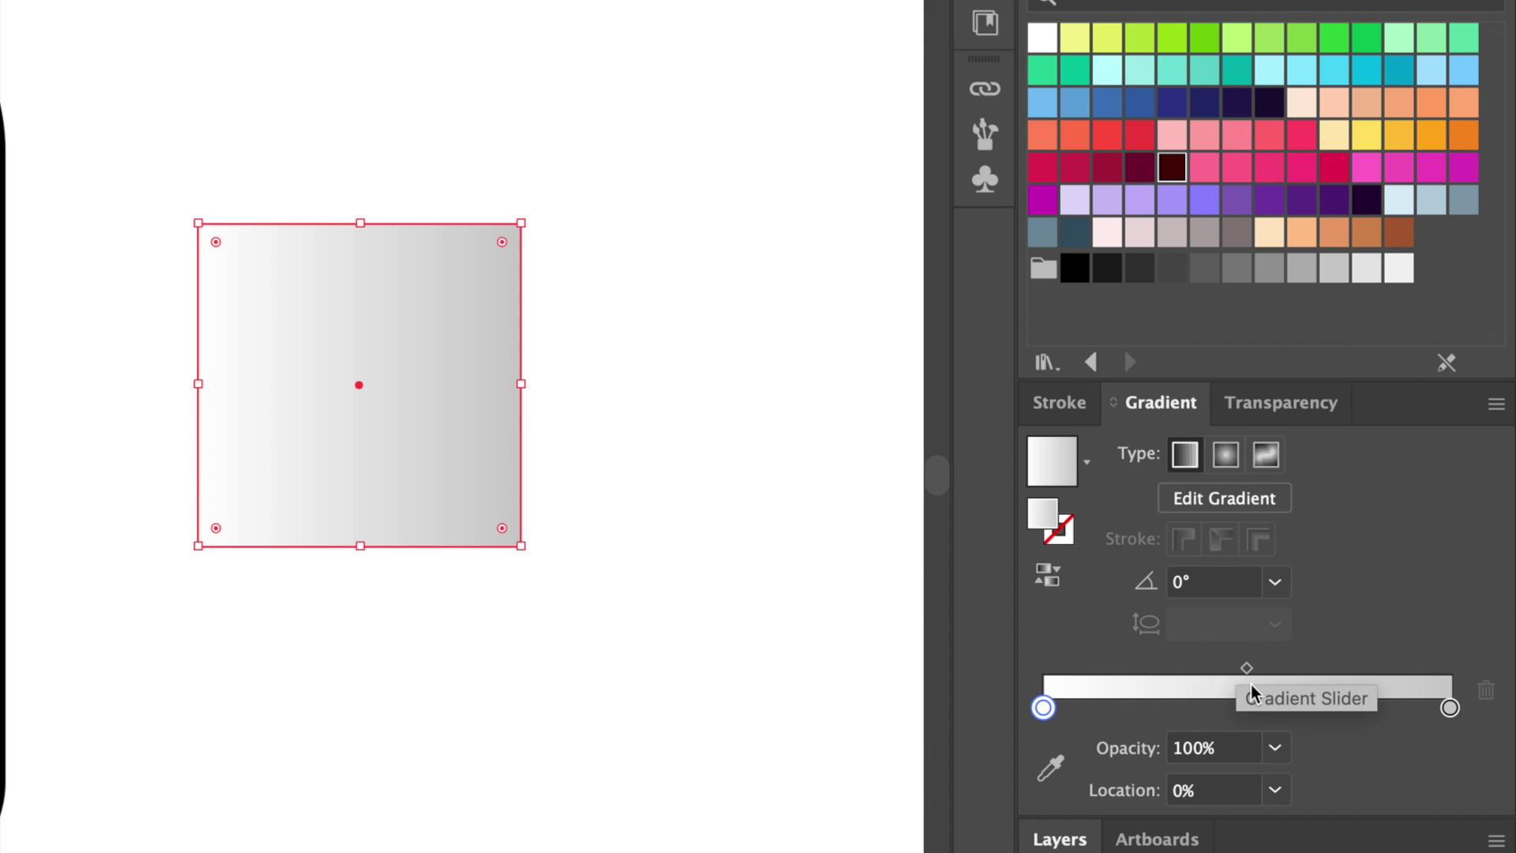
{"action": "left_click_drag", "start_coordinate": [1225, 705], "coordinate": [1249, 705]}
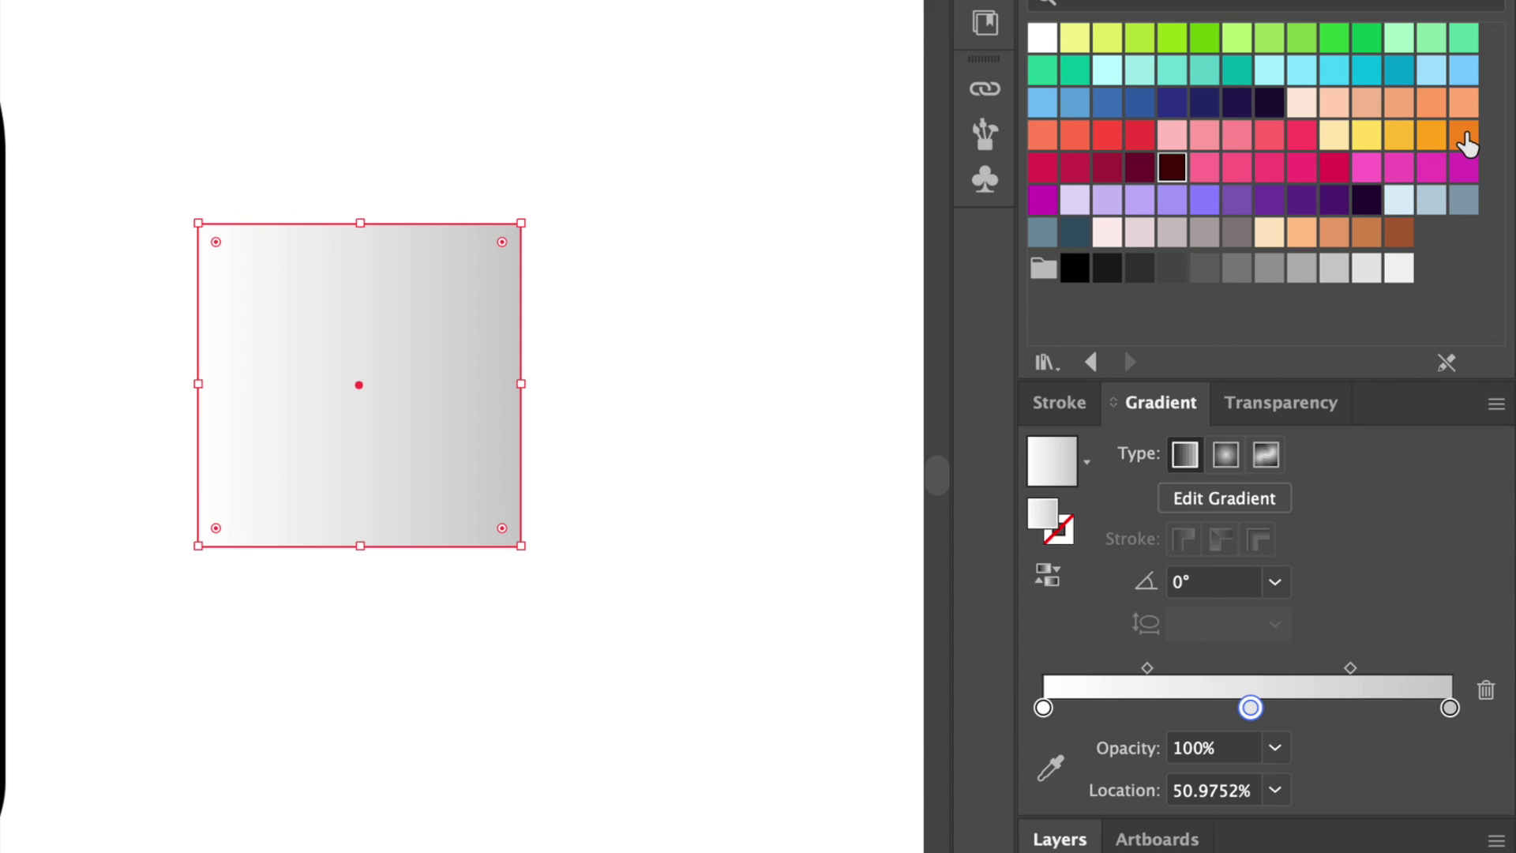
Set the sample square's gradient stops to orange at the start, red in the middle and AA1D3F crimson at the end
{"action": "left_click_drag", "start_coordinate": [1455, 138], "coordinate": [1045, 712]}
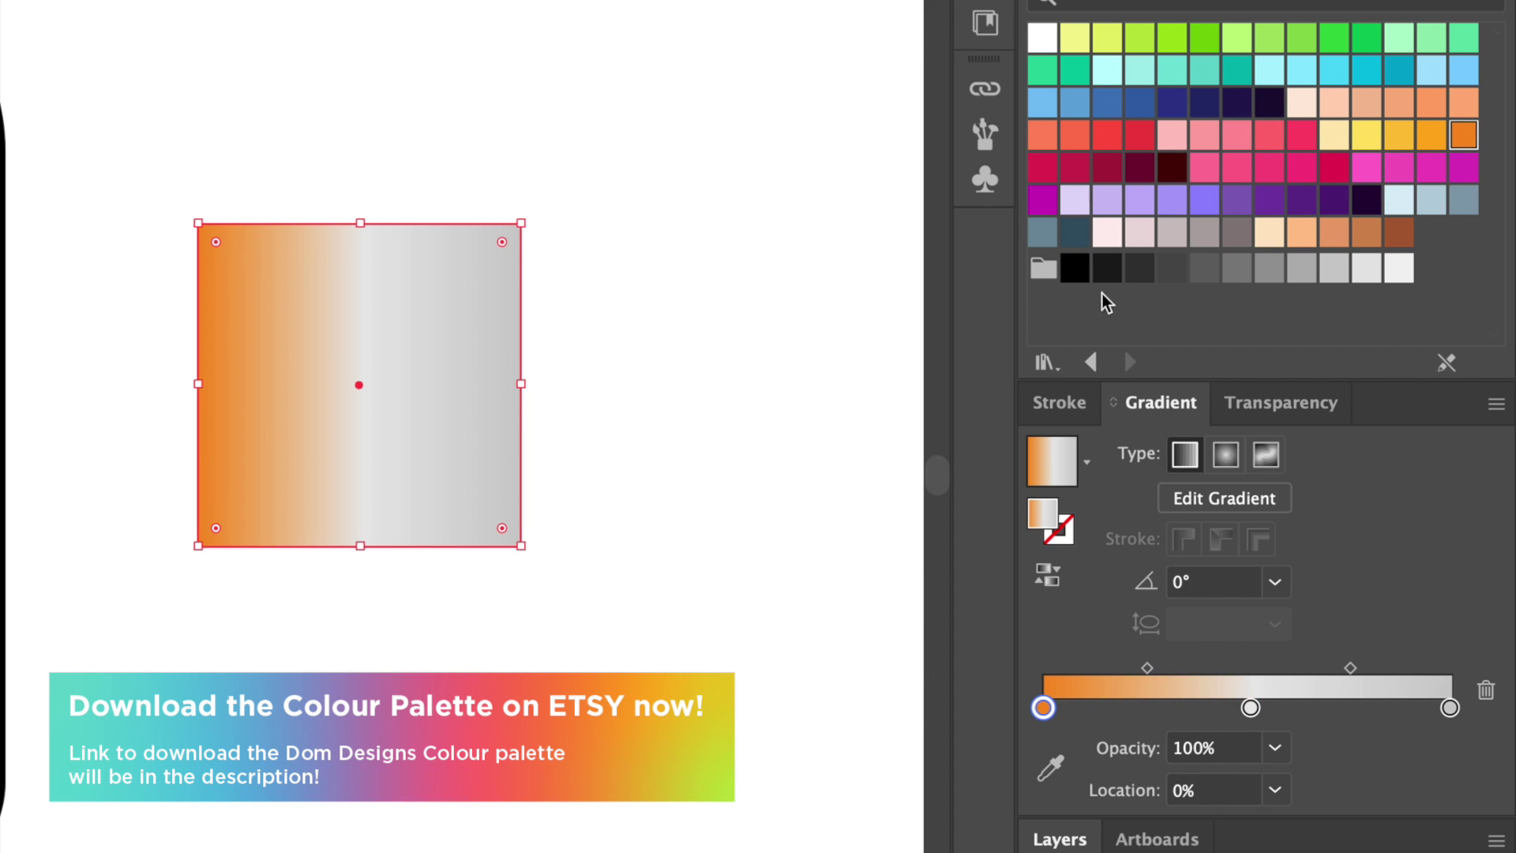
{"action": "left_click_drag", "start_coordinate": [1145, 146], "coordinate": [1251, 708]}
{"action": "left_click_drag", "start_coordinate": [1110, 180], "coordinate": [1451, 708]}
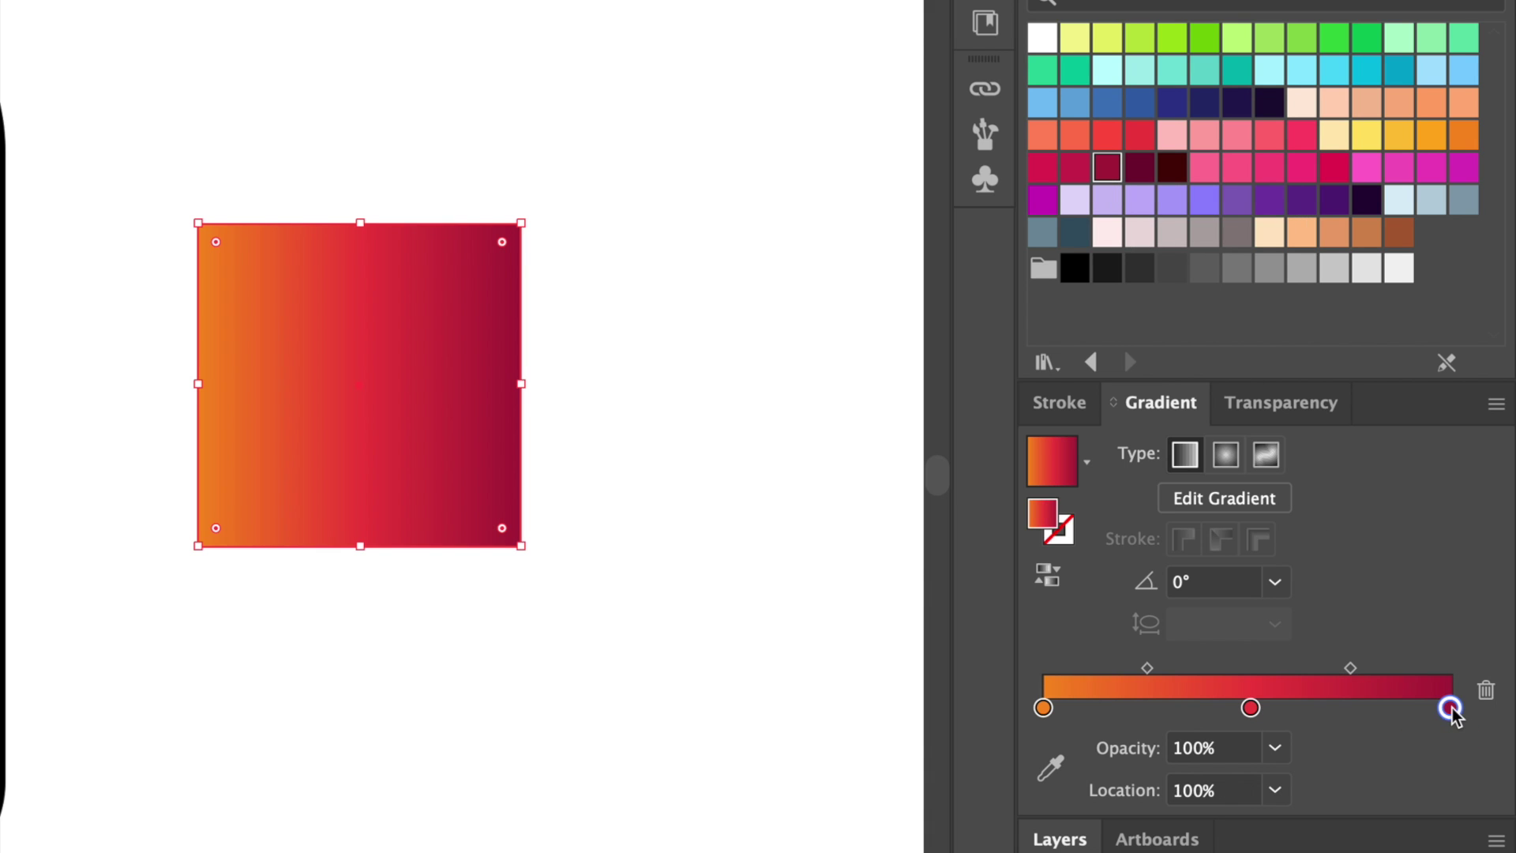
Apply the sample square's orange-to-crimson gradient to the can's body with the Eyedropper
{"action": "left_click", "coordinate": [629, 619]}
{"action": "left_click", "coordinate": [339, 366]}
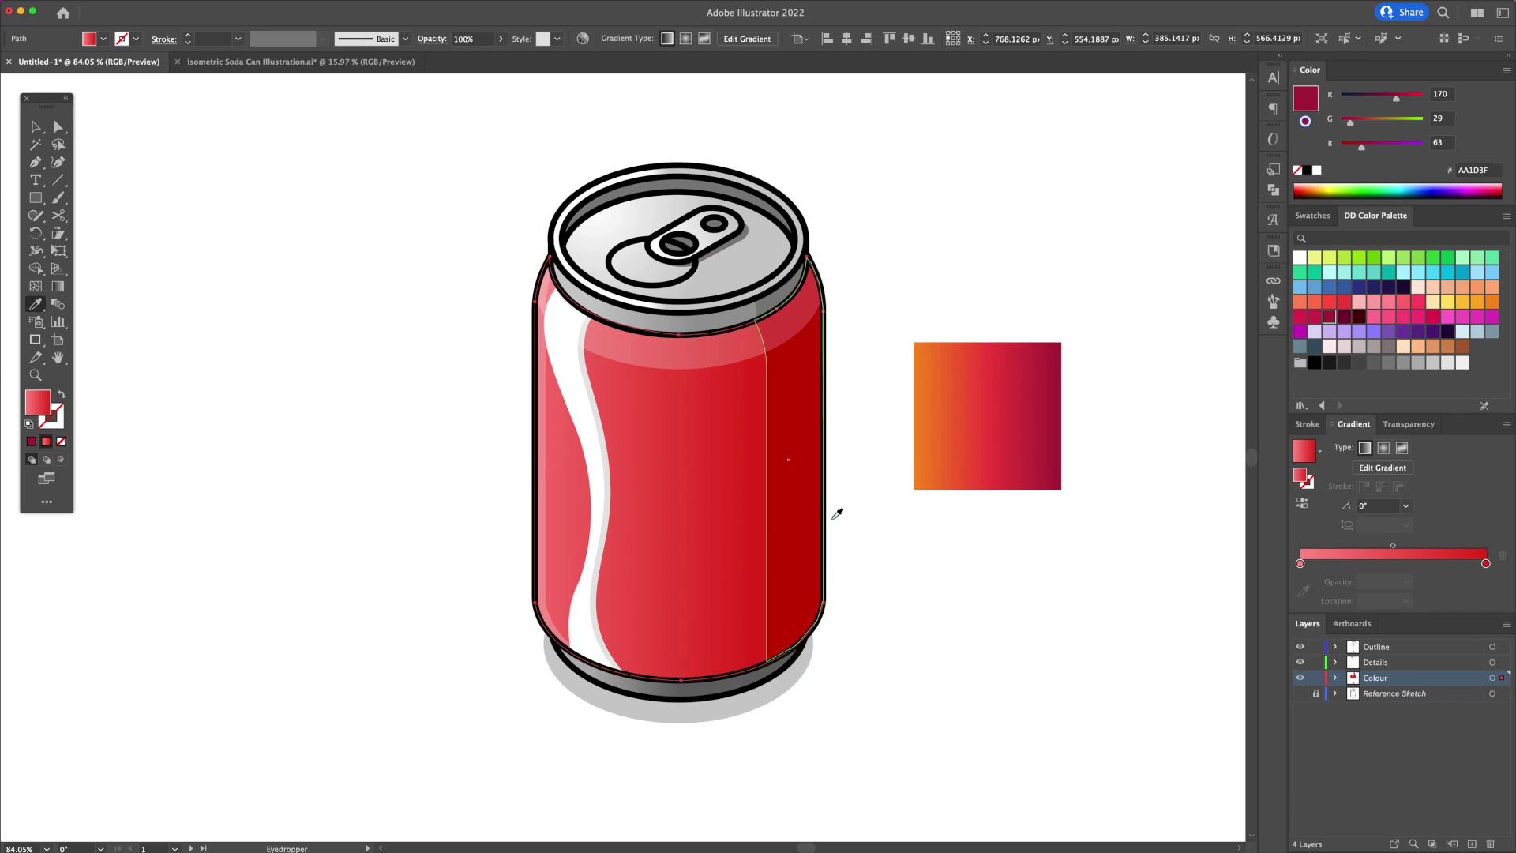
{"action": "left_click", "coordinate": [995, 419]}
{"action": "key", "text": "v"}
Recolour the shadow shape on the can's right side to 4C0007 very dark red and lower its opacity
{"action": "left_click", "coordinate": [792, 449]}
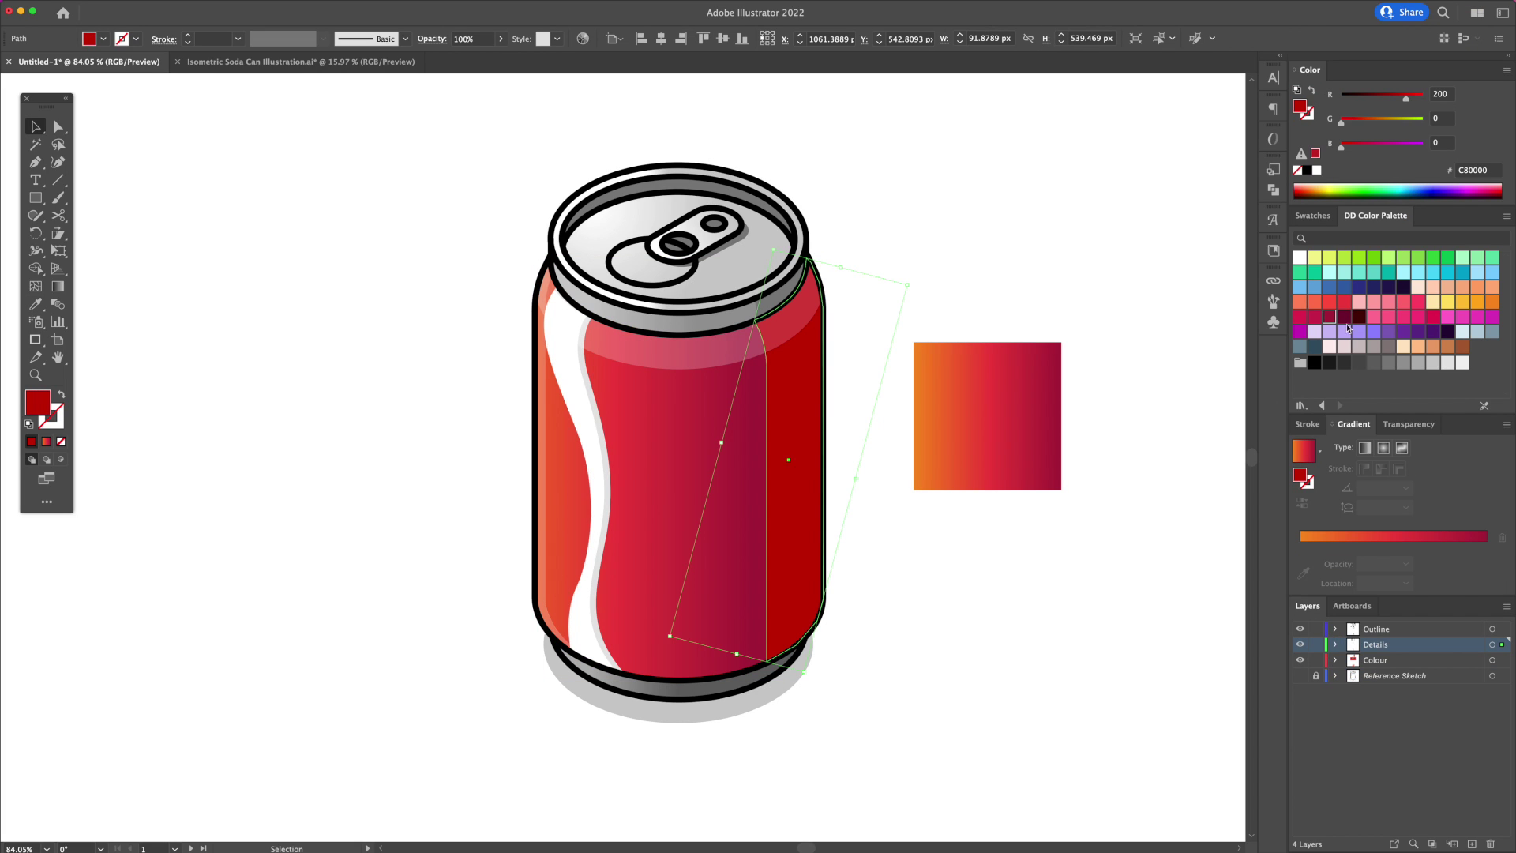
{"action": "left_click", "coordinate": [1359, 316]}
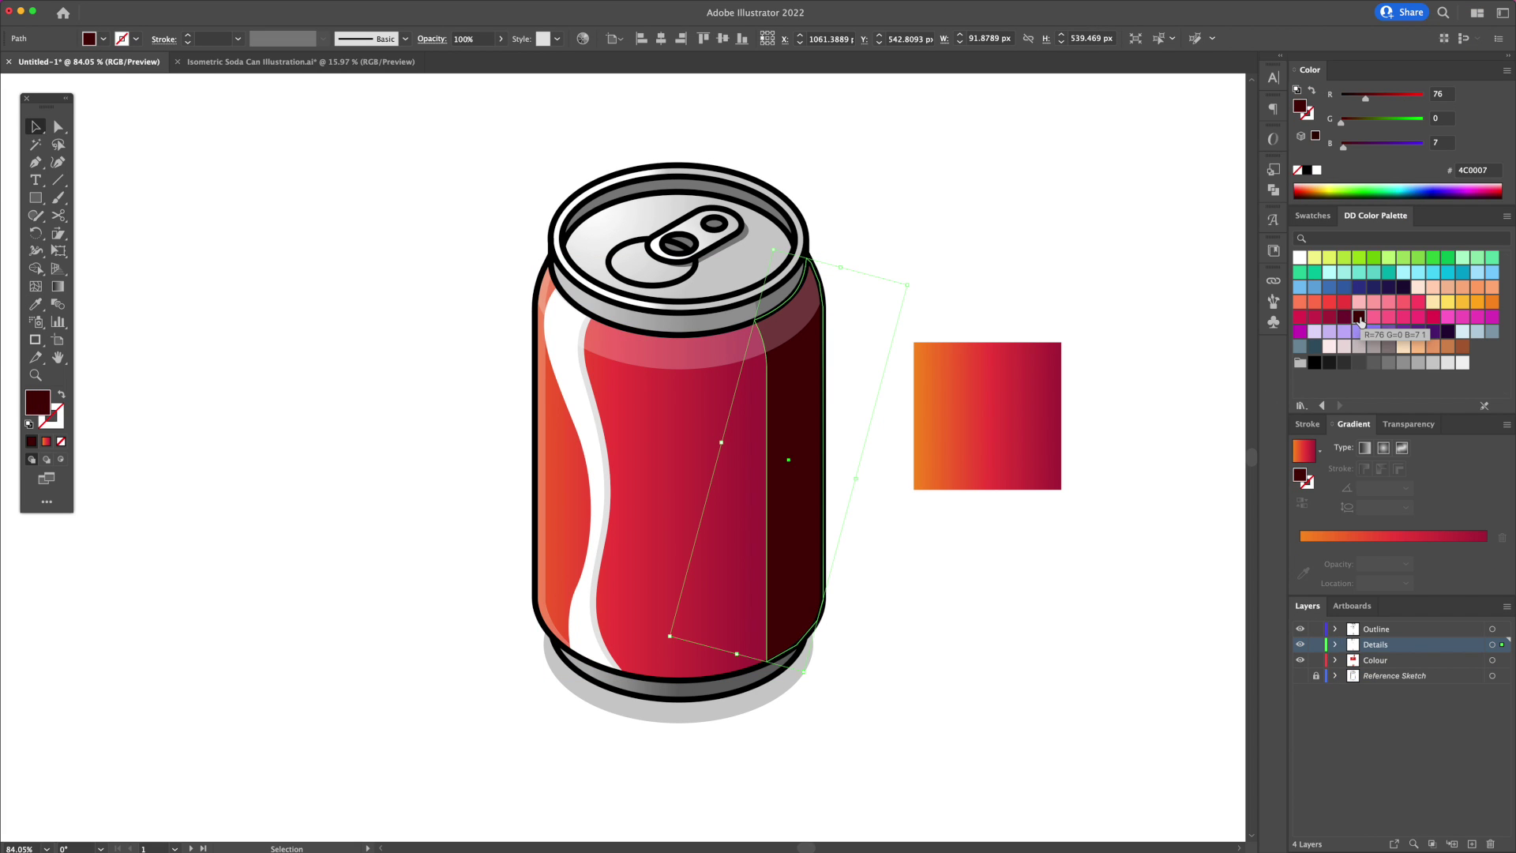
{"action": "left_click", "coordinate": [1404, 424]}
{"action": "key", "text": "shift+Down"}
{"action": "key", "text": "shift+Down"}
{"action": "key", "text": "shift+Down"}
{"action": "key", "text": "shift+Down"}
{"action": "key", "text": "shift+Down"}
{"action": "key", "text": "shift+Down"}
{"action": "key", "text": "shift+Down"}
Redraw the body's gradient horizontally from just outside its left edge to the shadow's edge, and remove the sample square
{"action": "left_click", "coordinate": [730, 475]}
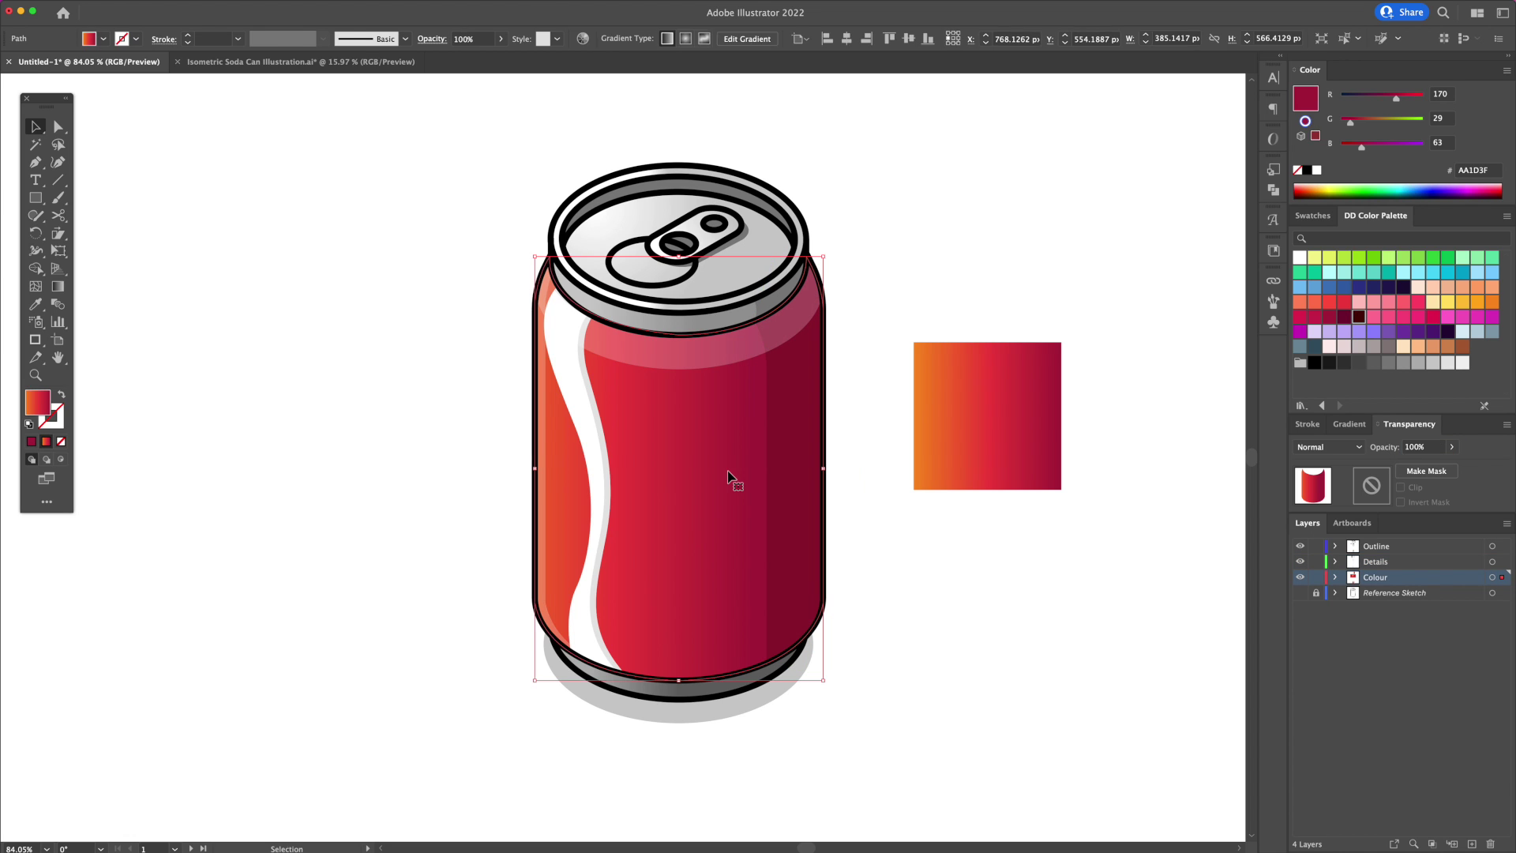
{"action": "key", "text": "g"}
{"action": "mouse_move", "coordinate": [509, 507]}
{"action": "left_mouse_down"}
{"action": "mouse_move", "coordinate": [788, 507]}
{"action": "mouse_move", "coordinate": [765, 507]}
{"action": "left_mouse_up"}
{"action": "key", "text": "v"}
{"action": "left_click", "coordinate": [967, 419]}
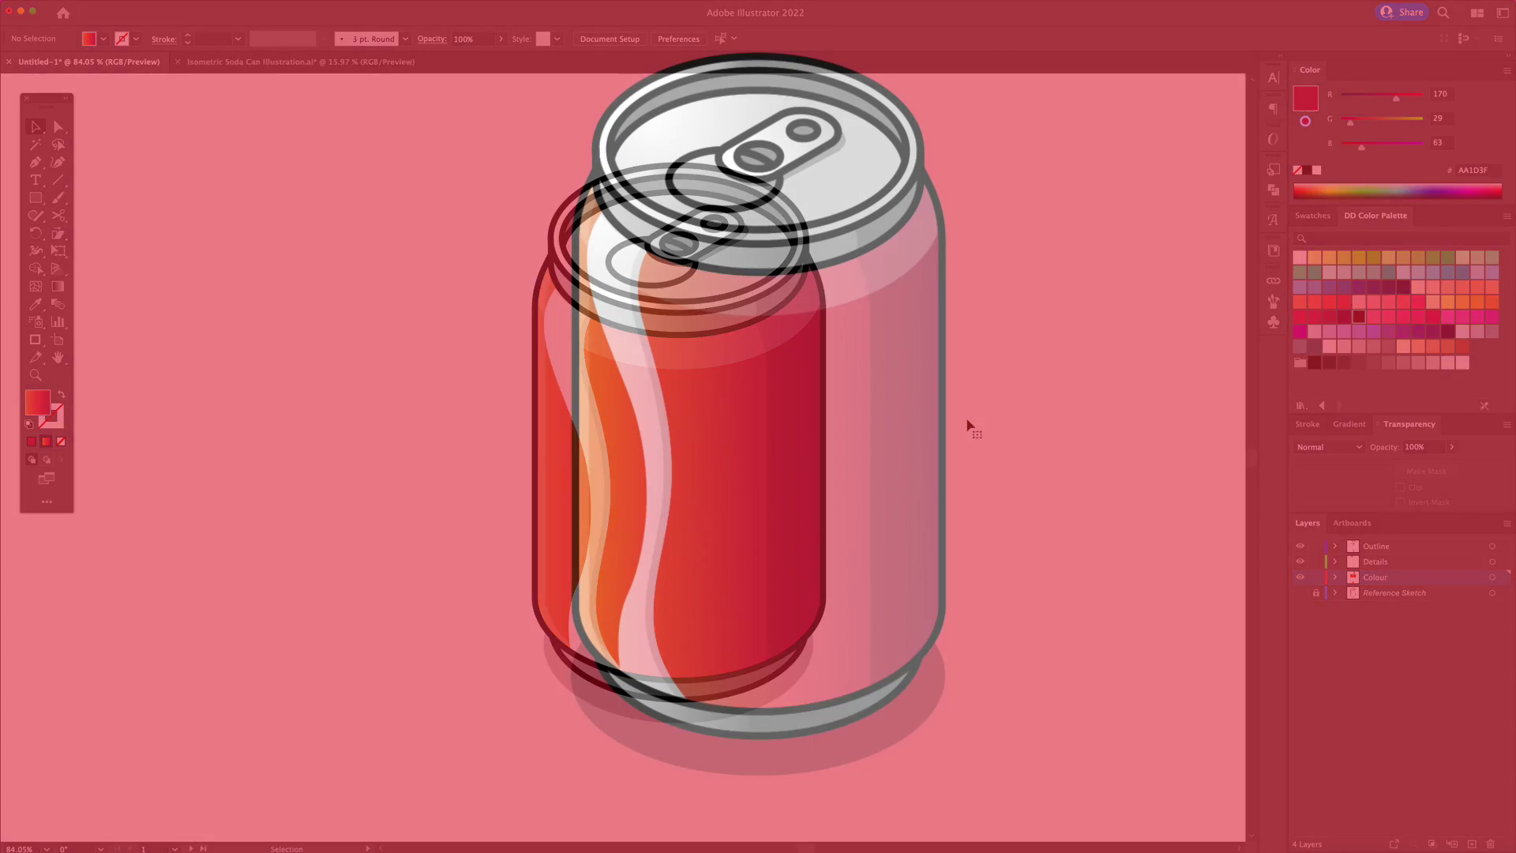